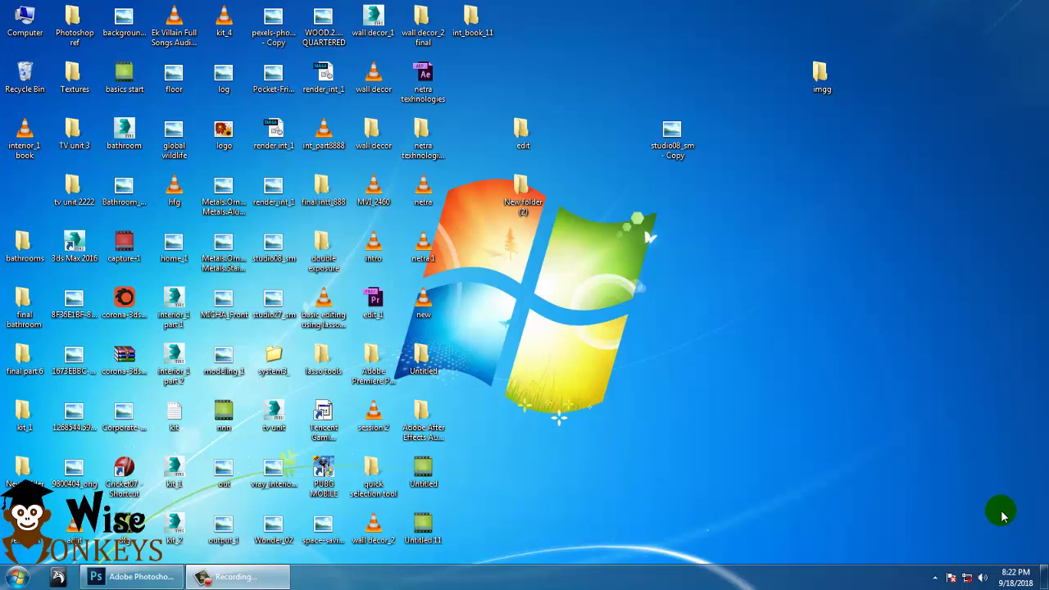
Switch to Photoshop and open both images from the "double exposure" folder on the Desktop.
click(138, 577)
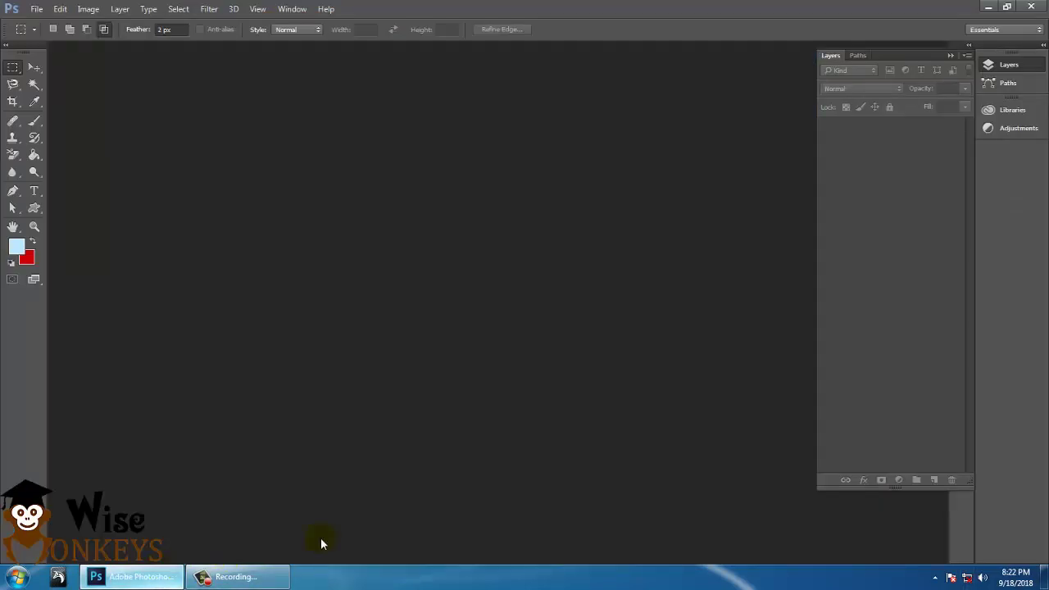
click(37, 9)
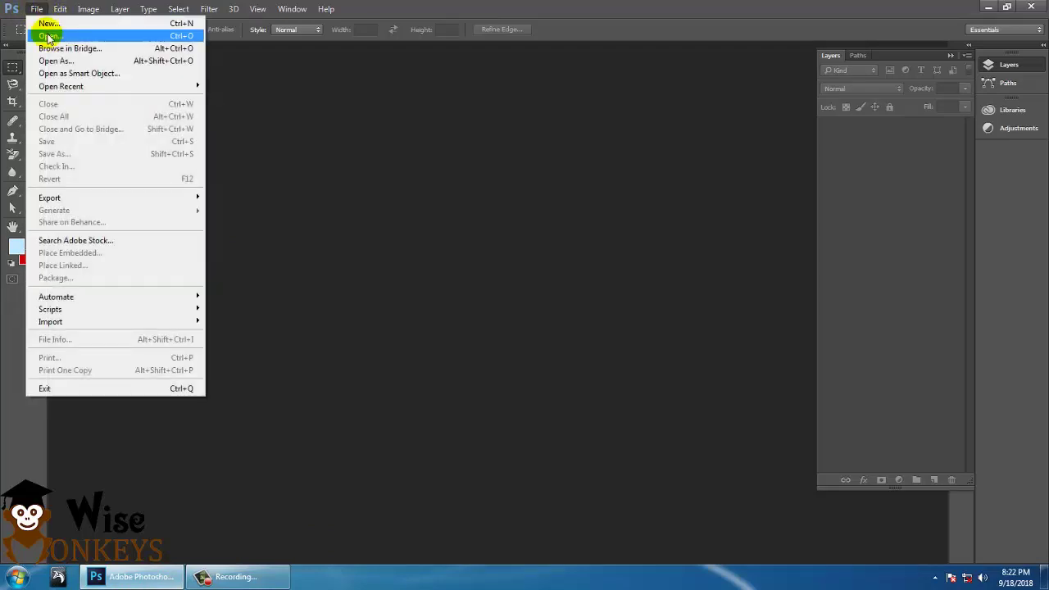
click(42, 28)
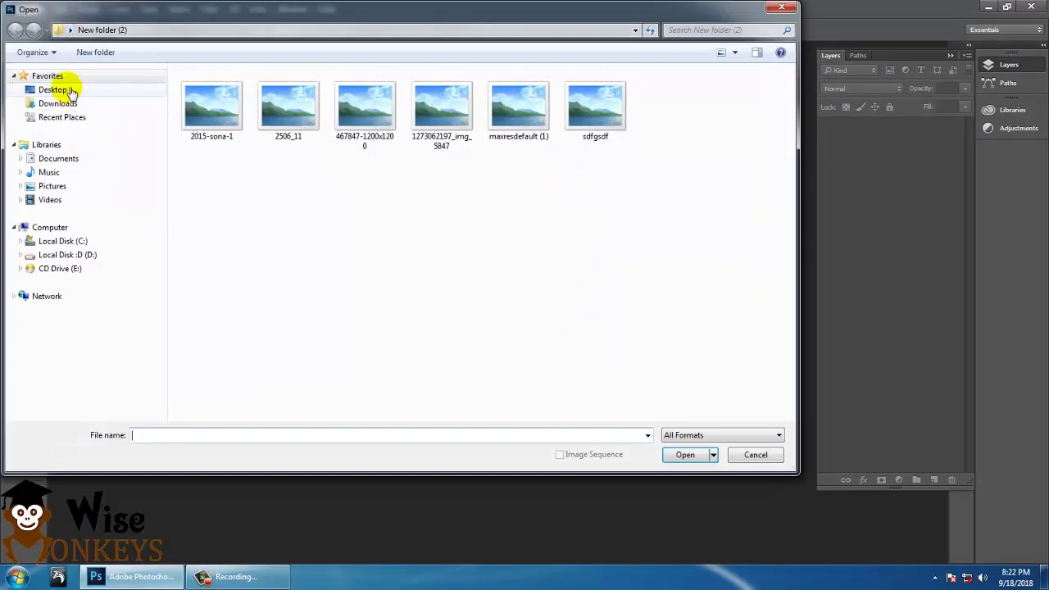
click(64, 90)
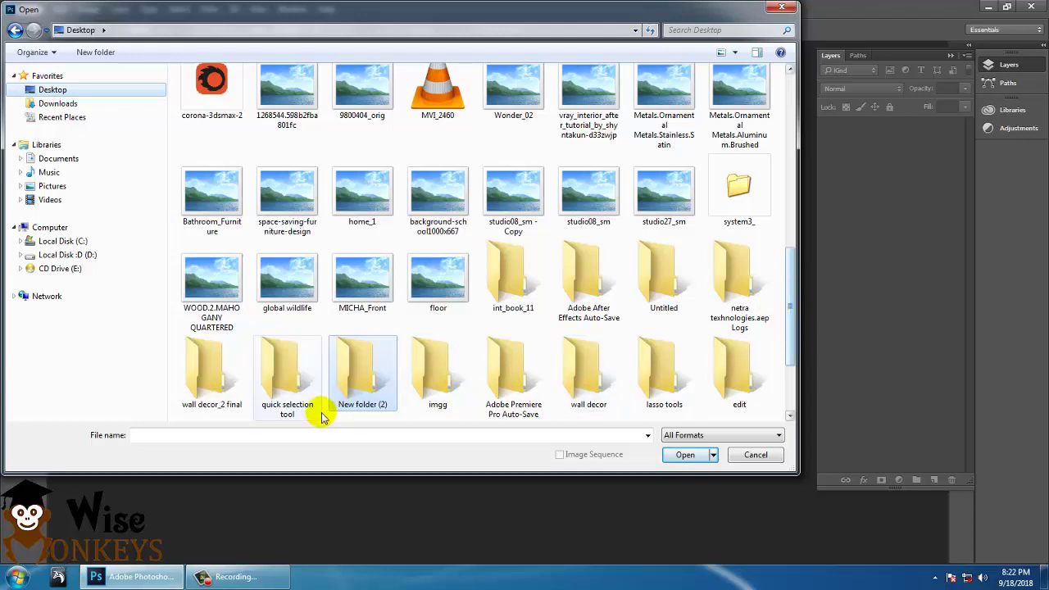
scroll(439, 376, down, 2)
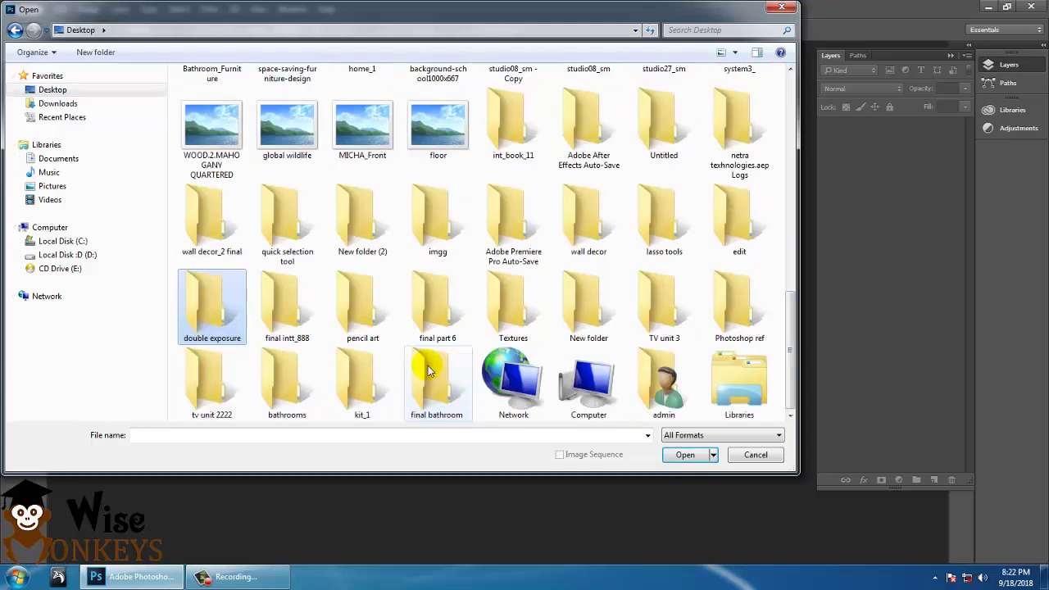
double_click(216, 311)
drag(180, 219, 280, 130)
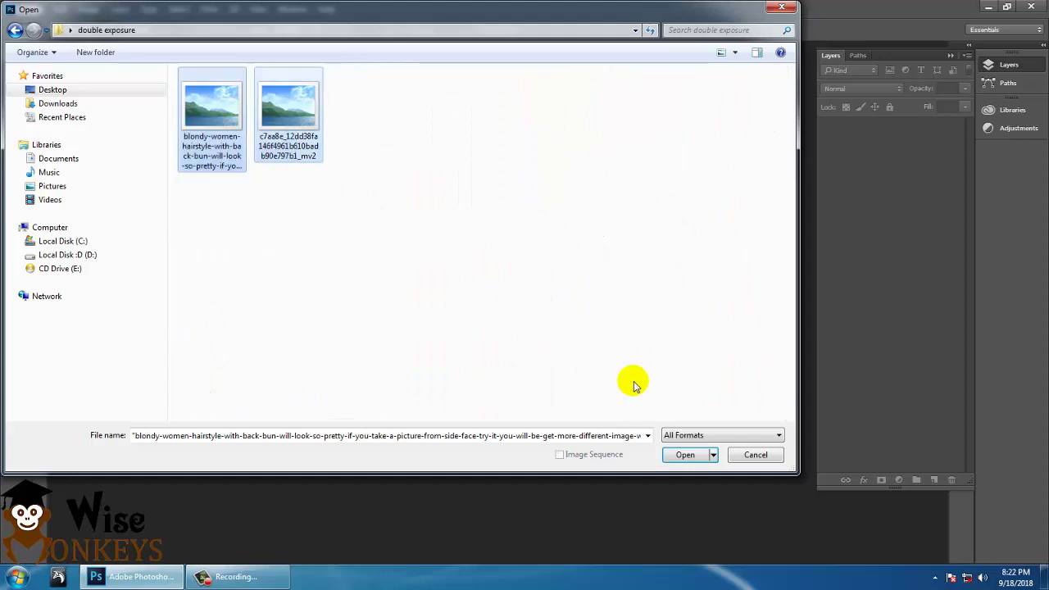
click(680, 454)
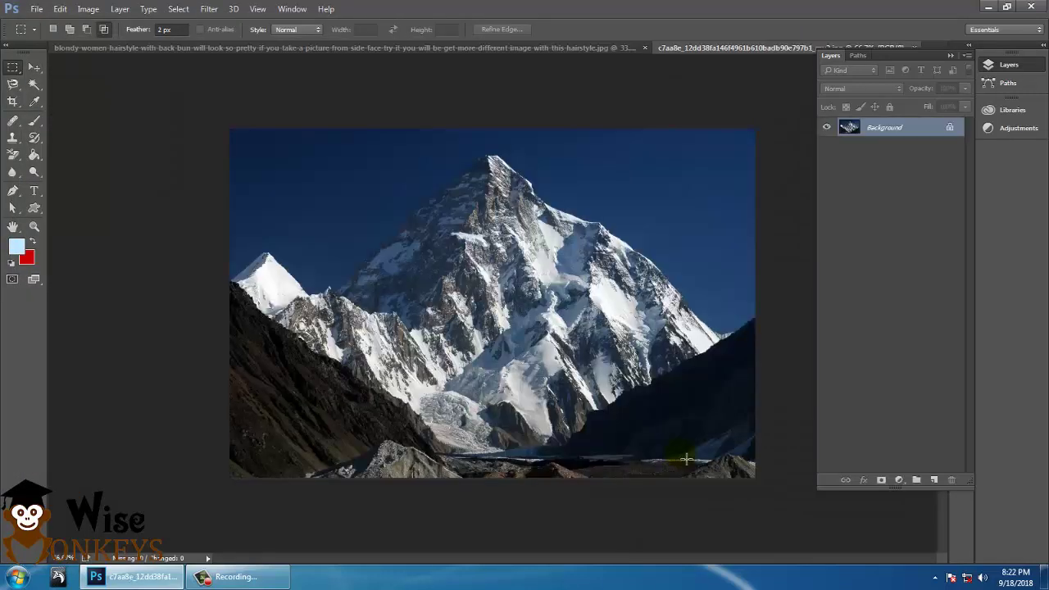
Convert the locked backgrounds of the mountain image and the woman's portrait into regular layers named Layer 0.
double_click(893, 137)
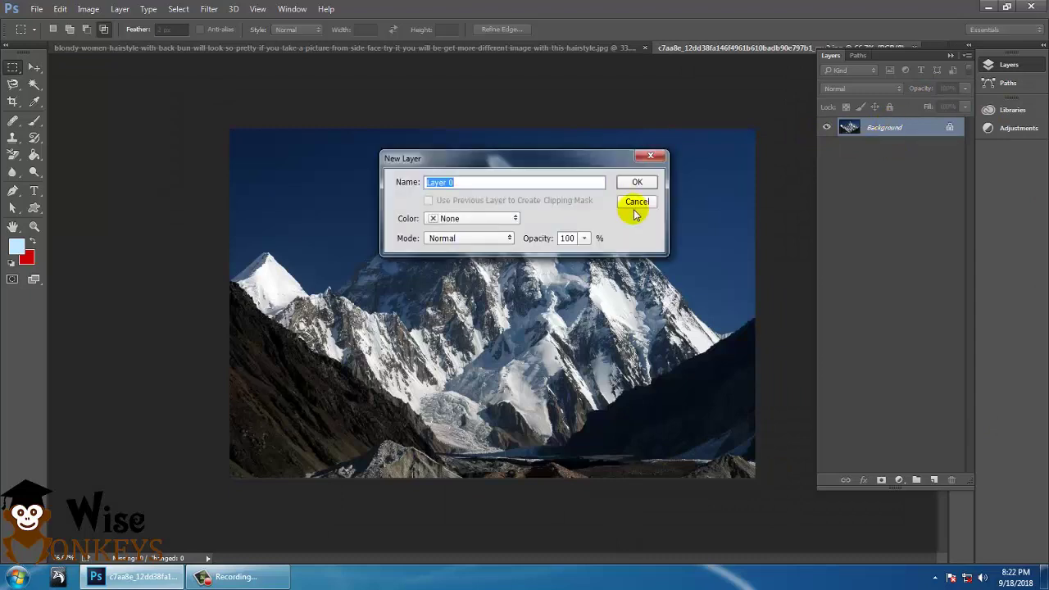
click(632, 181)
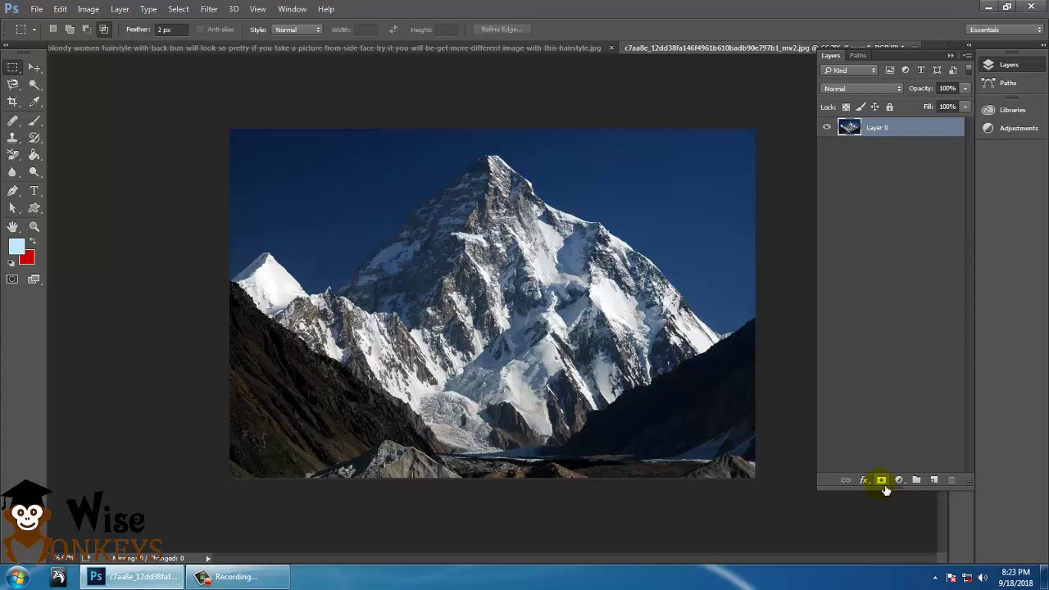
click(517, 48)
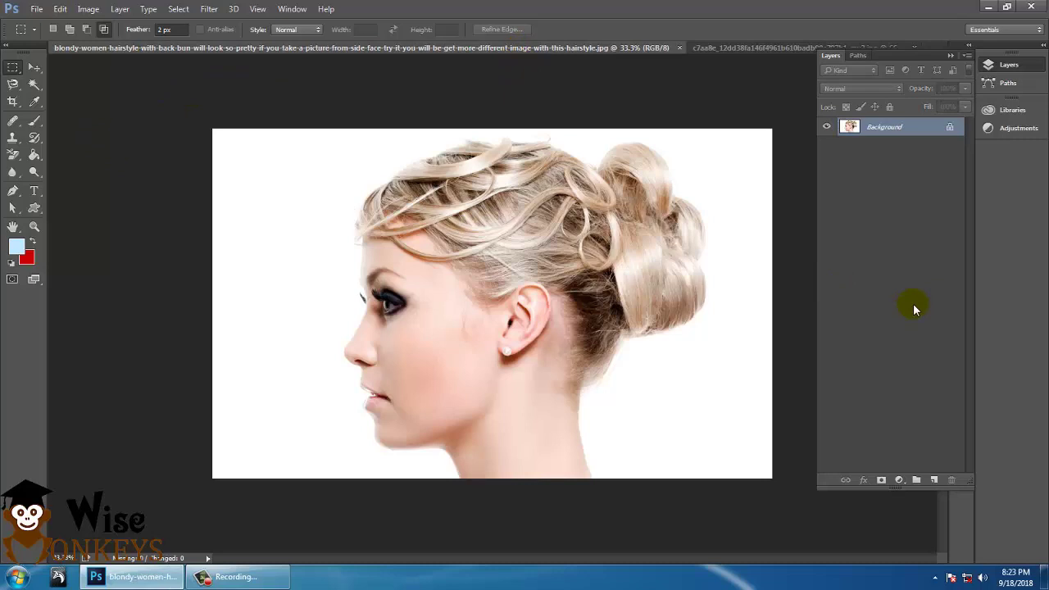
double_click(891, 131)
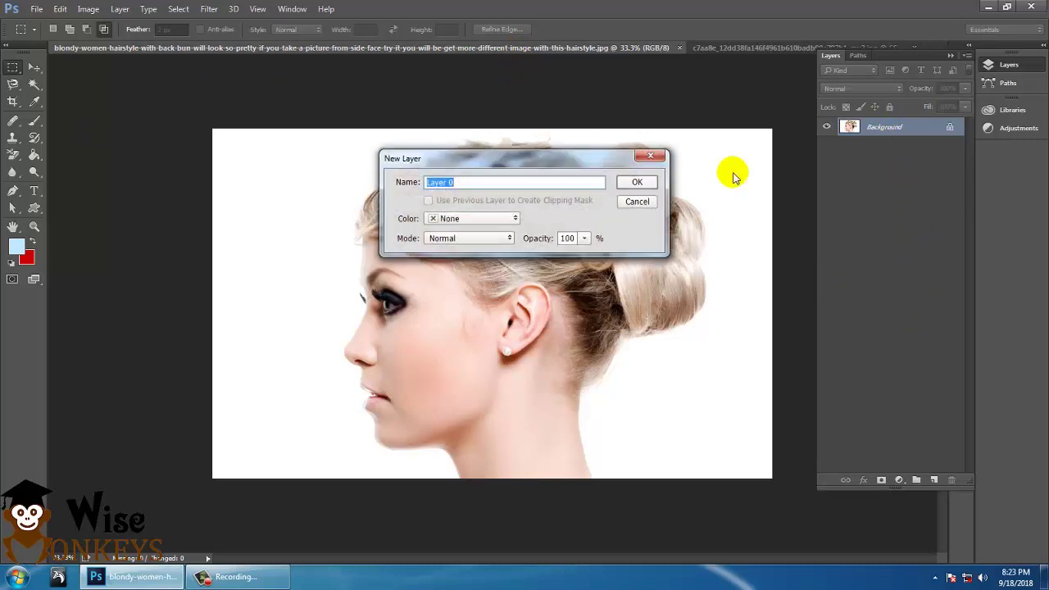
click(632, 182)
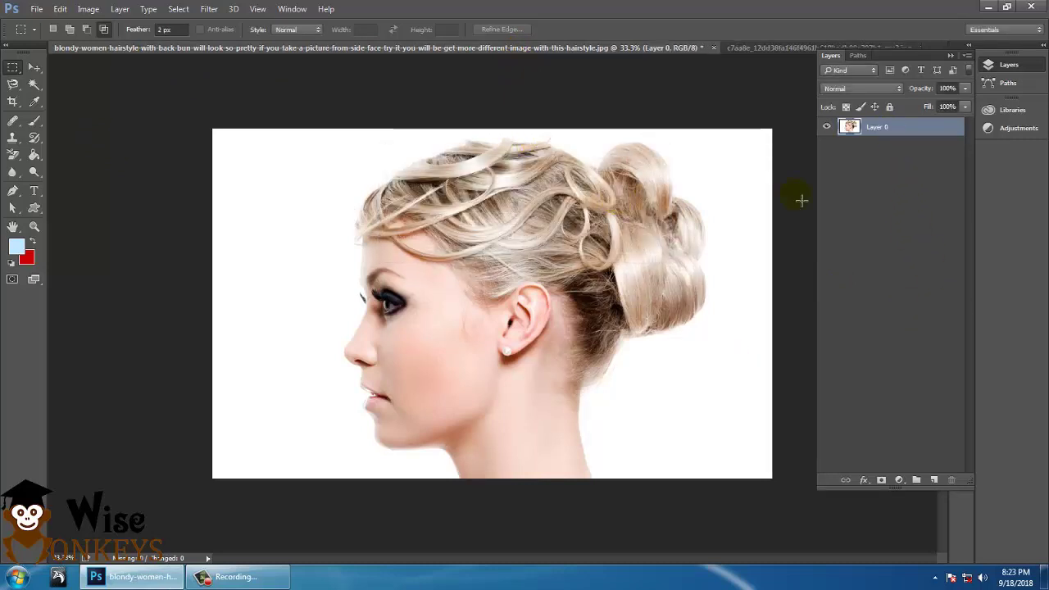
Duplicate the portrait's Layer 0 and hide the original layer.
right_click(880, 128)
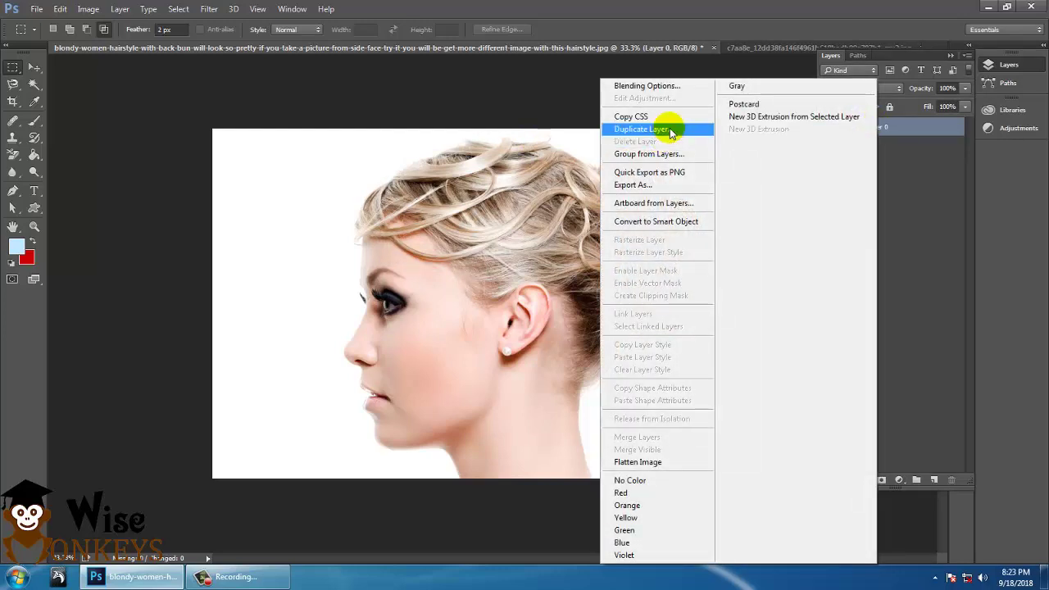
click(670, 132)
click(638, 172)
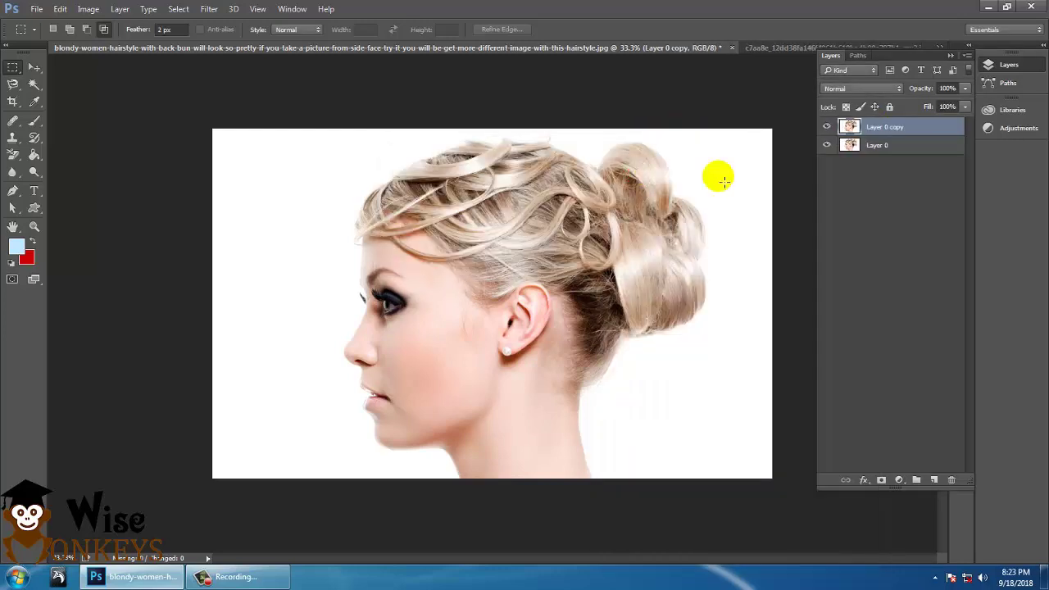
click(826, 146)
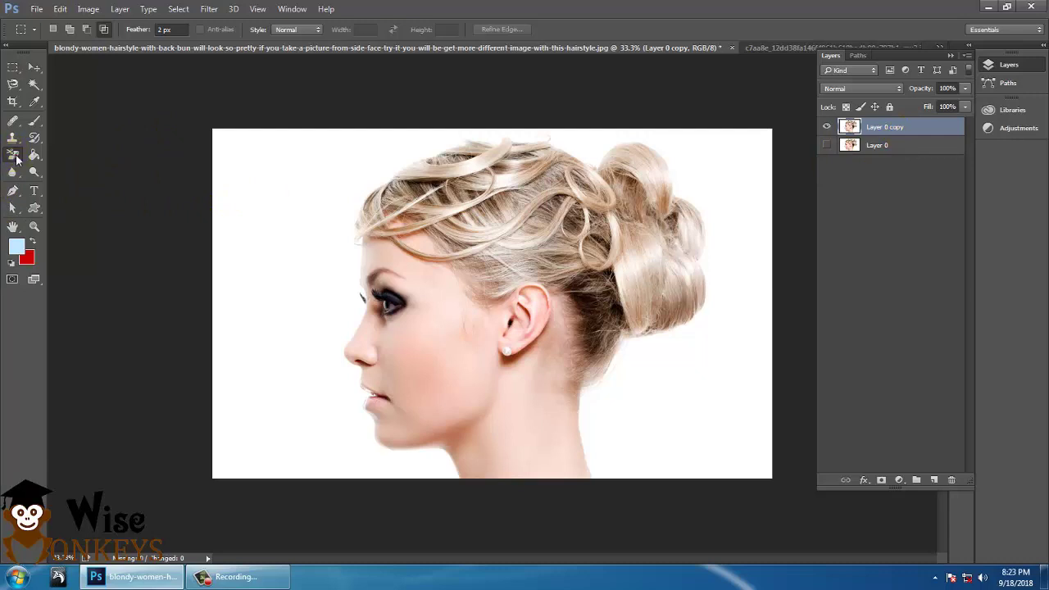
Try to erase the portrait's white background with the Magic Eraser tool, and undo the erasure.
drag(16, 160, 70, 175)
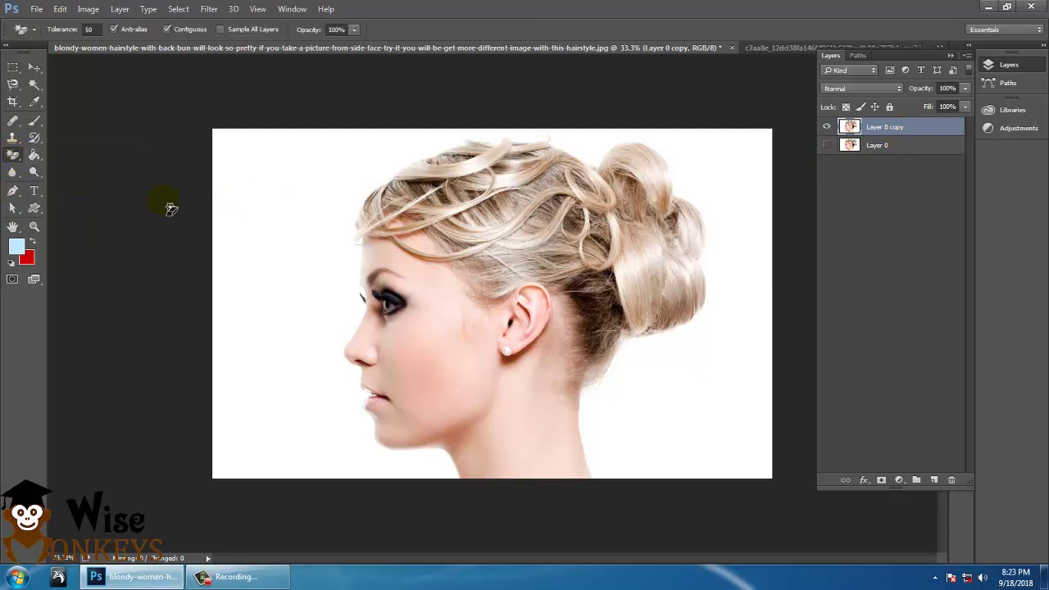
click(274, 195)
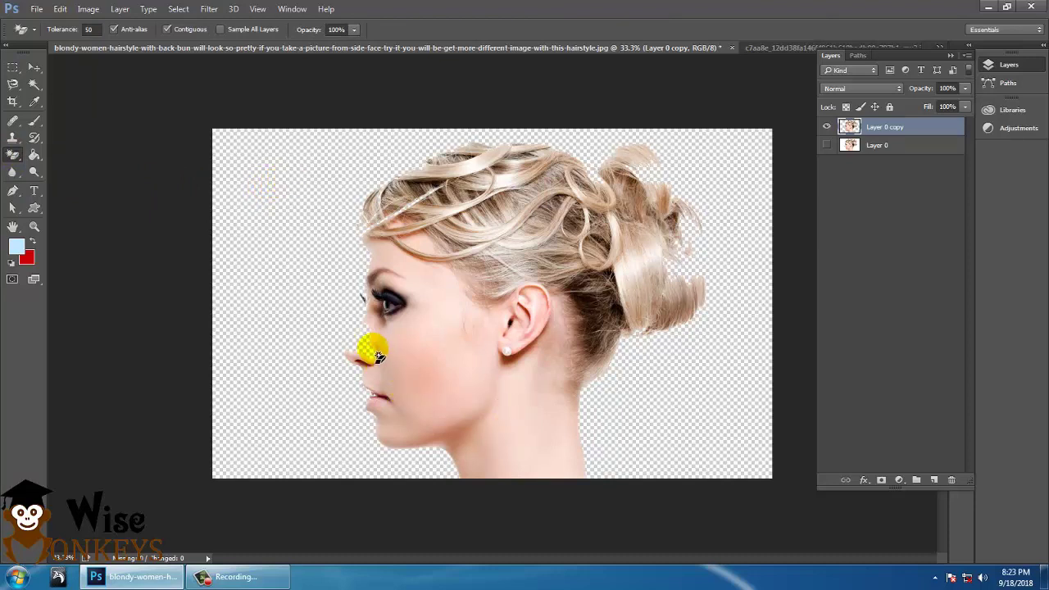
key(ctrl+z)
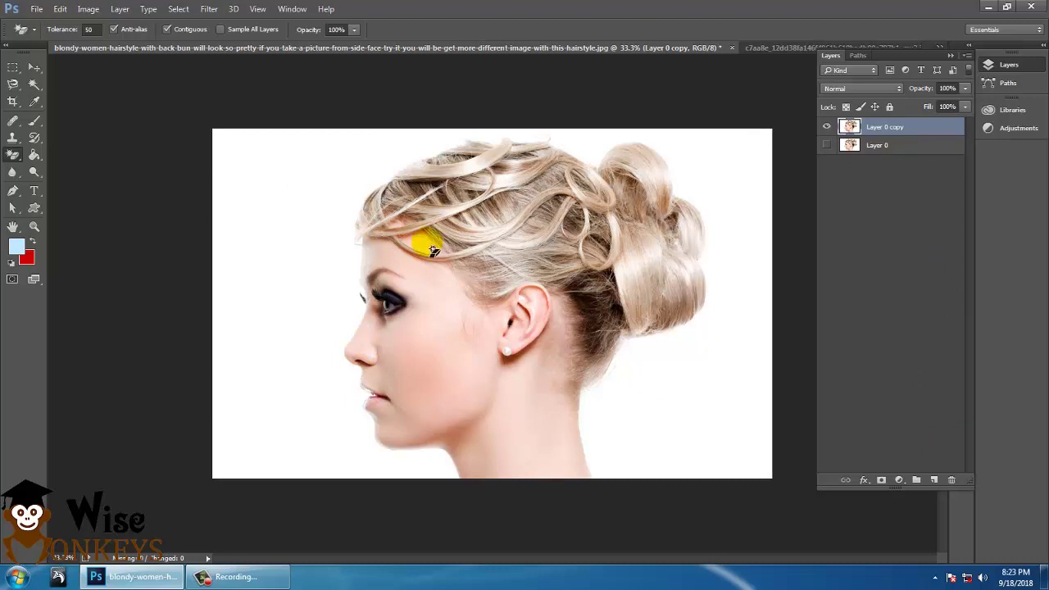
Select the woman's head and neck with a loose Lasso outline that leaves a margin around the hair and face.
right_click(16, 87)
click(92, 85)
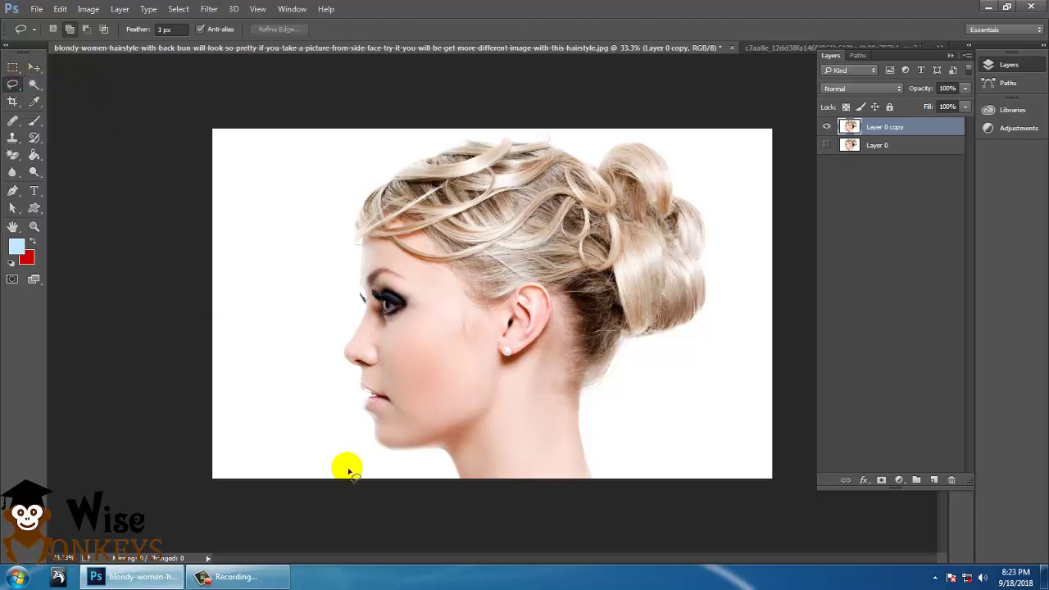
mouse_move(414, 465)
mouse_down()
mouse_move(365, 447)
mouse_move(338, 344)
mouse_move(345, 205)
mouse_move(365, 158)
mouse_move(410, 138)
mouse_move(508, 134)
mouse_move(596, 148)
mouse_move(651, 135)
mouse_move(688, 167)
mouse_move(732, 281)
mouse_move(696, 344)
mouse_move(639, 360)
mouse_move(629, 449)
mouse_move(575, 499)
mouse_up()
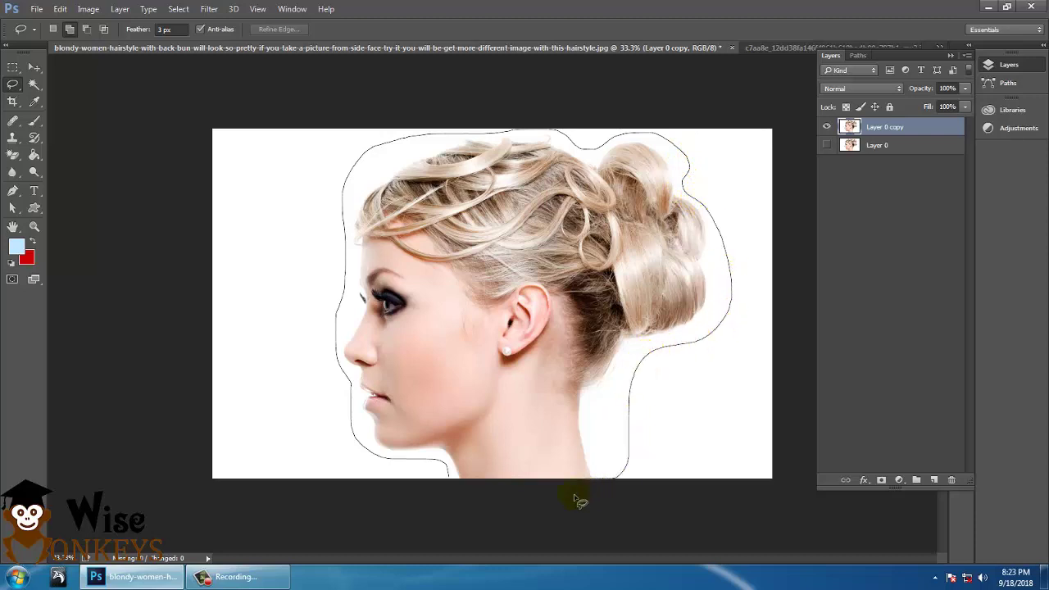
drag(453, 486, 445, 480)
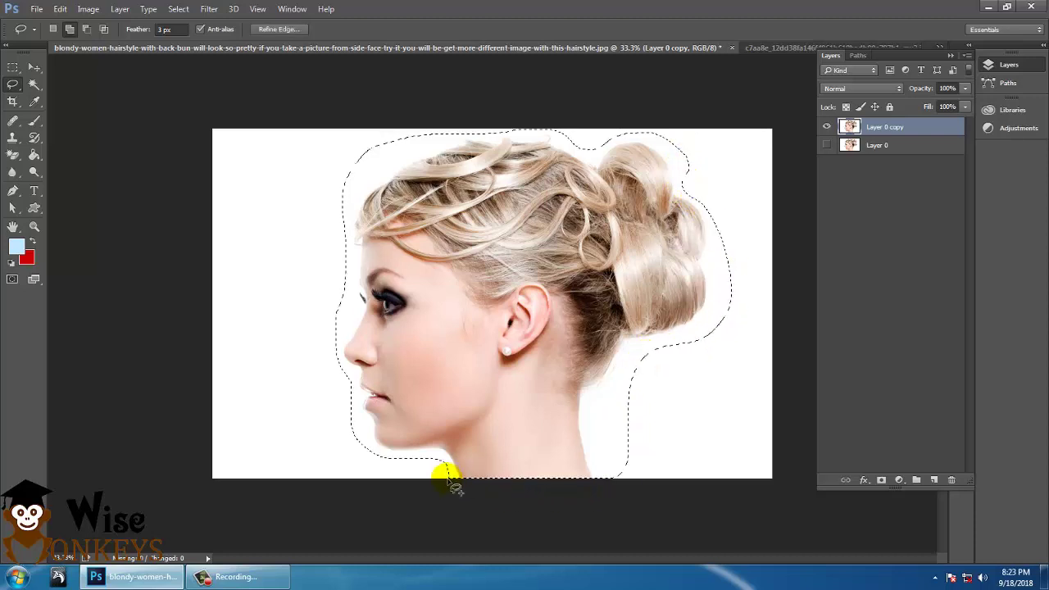
Set up Refine Edge with Overlay view, Smart Radius, Smooth 9, Feather 2.2 px, Decontaminate Colors, output to New Layer with Layer Mask, and Remember Settings.
click(280, 29)
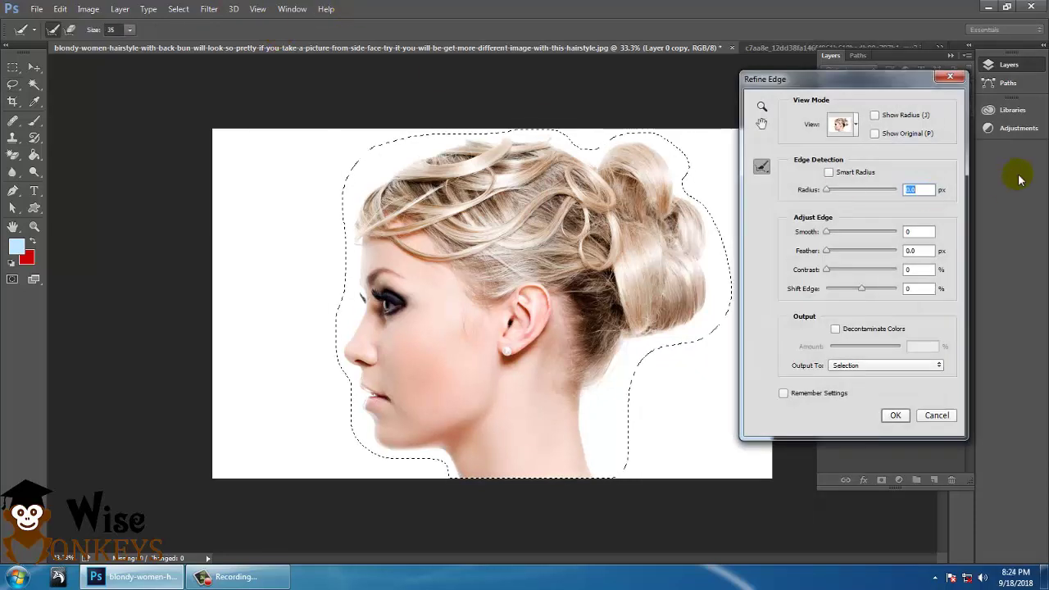
click(856, 123)
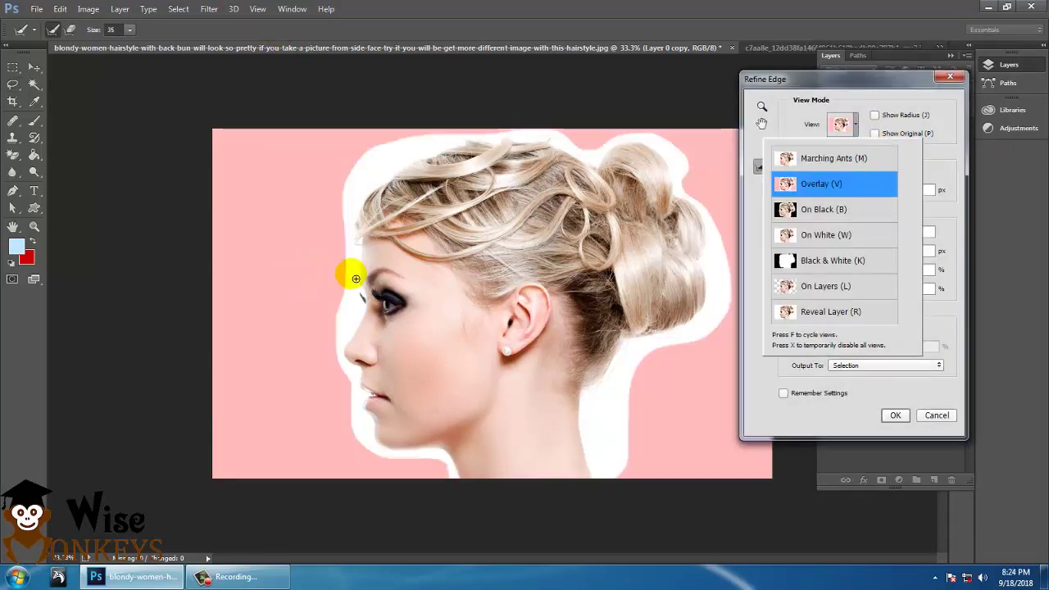
click(958, 214)
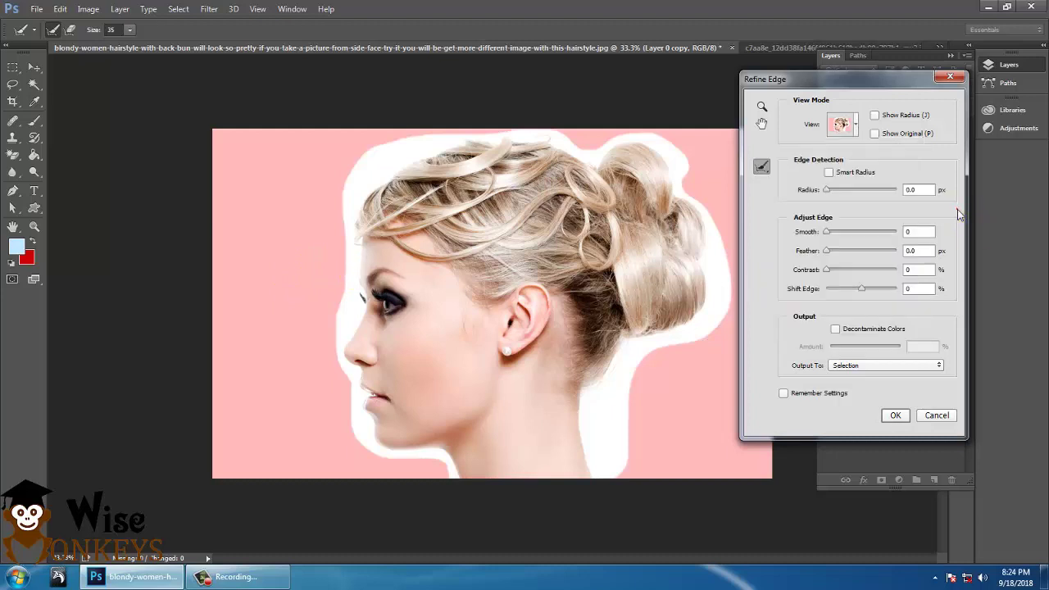
click(829, 173)
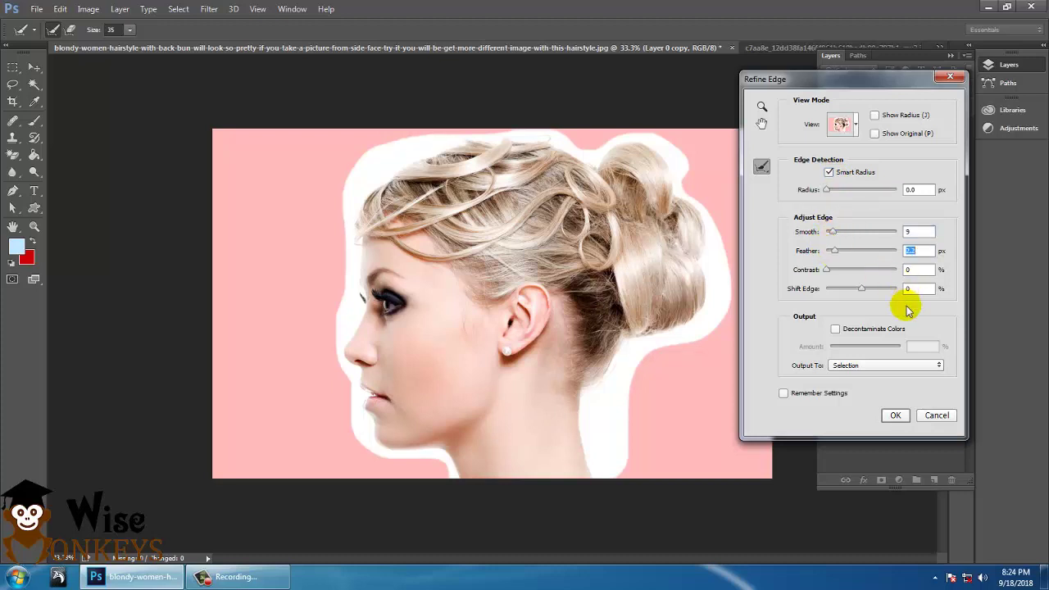
click(836, 328)
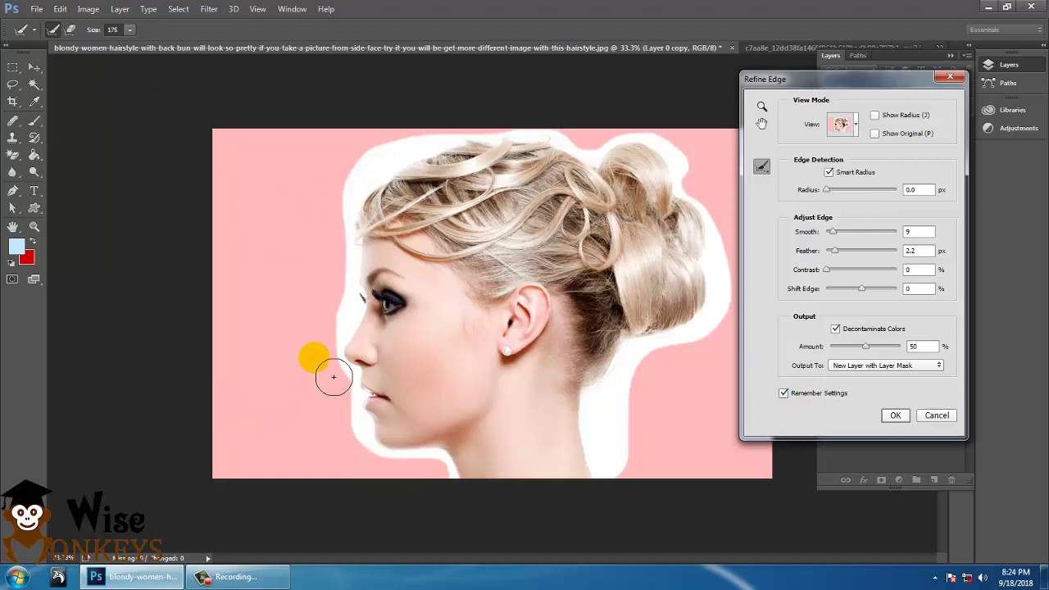
Paint around the hair, face and neck outline with the Refine Radius brush at size 200 to remove the white margin.
key(bracketright)
mouse_move(347, 260)
mouse_down()
mouse_move(397, 192)
mouse_move(425, 179)
mouse_move(404, 153)
mouse_move(369, 228)
mouse_move(369, 353)
mouse_move(387, 210)
mouse_move(439, 167)
mouse_up()
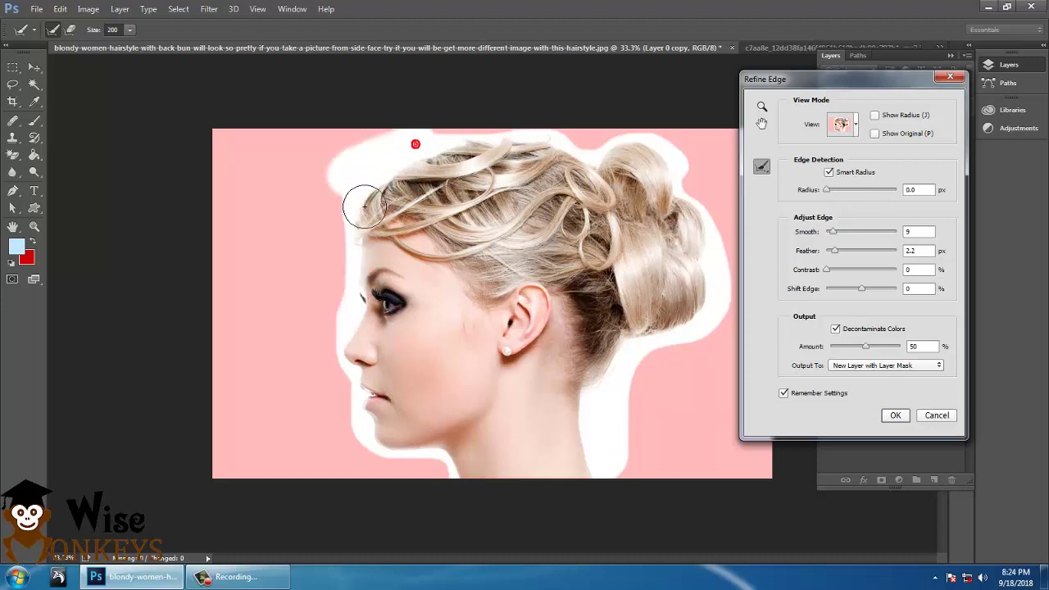
mouse_move(363, 206)
mouse_down()
mouse_move(356, 305)
mouse_move(366, 307)
mouse_move(385, 193)
mouse_move(366, 260)
mouse_move(369, 307)
mouse_move(352, 299)
mouse_move(353, 409)
mouse_move(384, 328)
mouse_move(363, 368)
mouse_move(398, 464)
mouse_move(444, 476)
mouse_move(464, 503)
mouse_move(662, 478)
mouse_move(617, 493)
mouse_move(625, 499)
mouse_move(615, 435)
mouse_move(641, 390)
mouse_move(718, 346)
mouse_move(740, 295)
mouse_move(733, 245)
mouse_move(674, 164)
mouse_move(597, 175)
mouse_move(573, 169)
mouse_move(585, 147)
mouse_move(582, 163)
mouse_move(459, 162)
mouse_up()
mouse_move(631, 381)
mouse_down()
mouse_move(647, 429)
mouse_move(656, 413)
mouse_move(647, 506)
mouse_up()
Restore the face along the forehead, nose and lips using the Erase Refinements brush at size 200.
mouse_move(426, 377)
mouse_down()
mouse_move(447, 364)
mouse_move(458, 376)
mouse_move(393, 356)
mouse_move(408, 349)
mouse_move(394, 293)
mouse_up()
key(ctrl+plus)
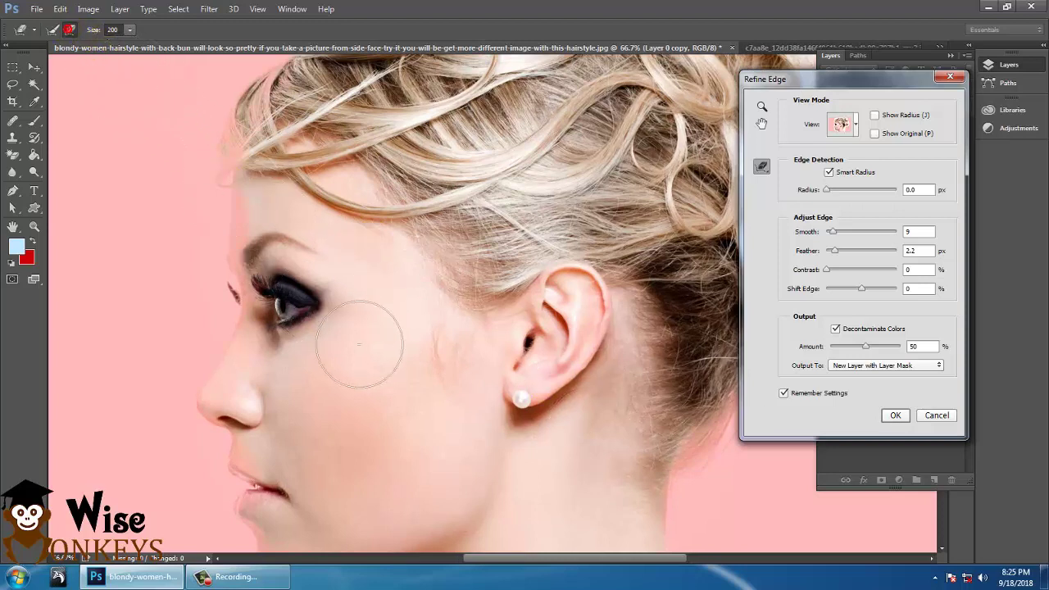
mouse_move(363, 215)
mouse_down()
mouse_move(321, 235)
mouse_move(316, 293)
mouse_move(326, 331)
mouse_up()
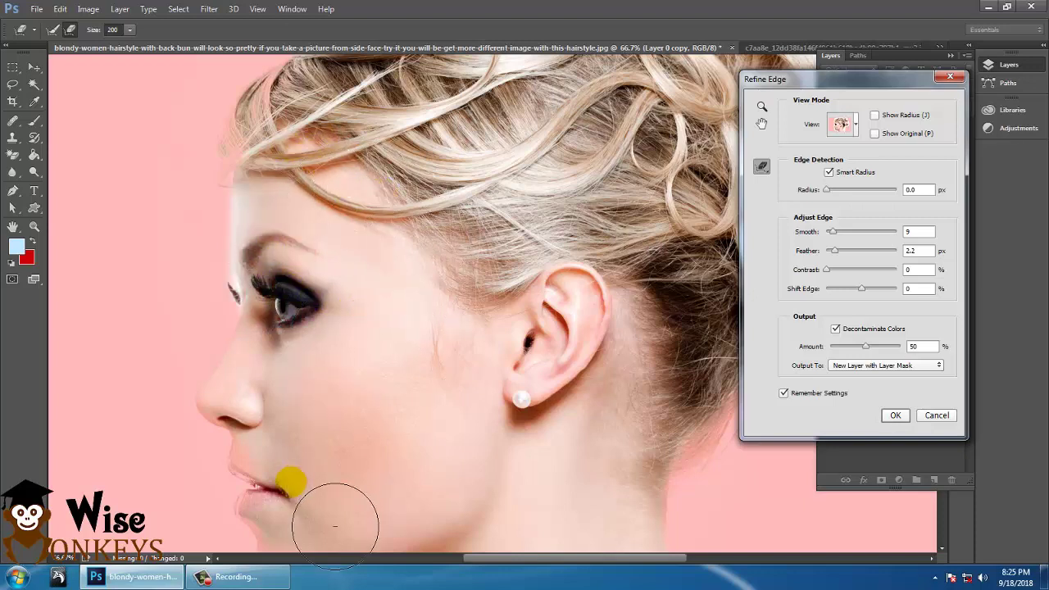
mouse_move(274, 391)
mouse_down()
mouse_move(262, 385)
mouse_move(273, 473)
mouse_up()
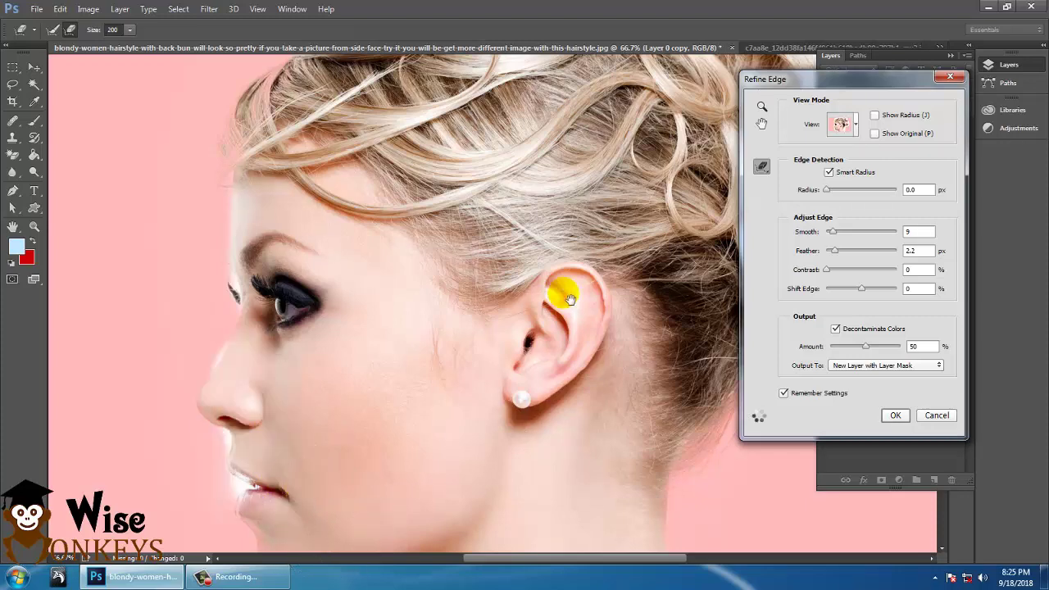
Restore the hair bun and the hair at the nape with the Erase Refinements brush at size 200.
drag(570, 300, 222, 299)
drag(503, 334, 514, 484)
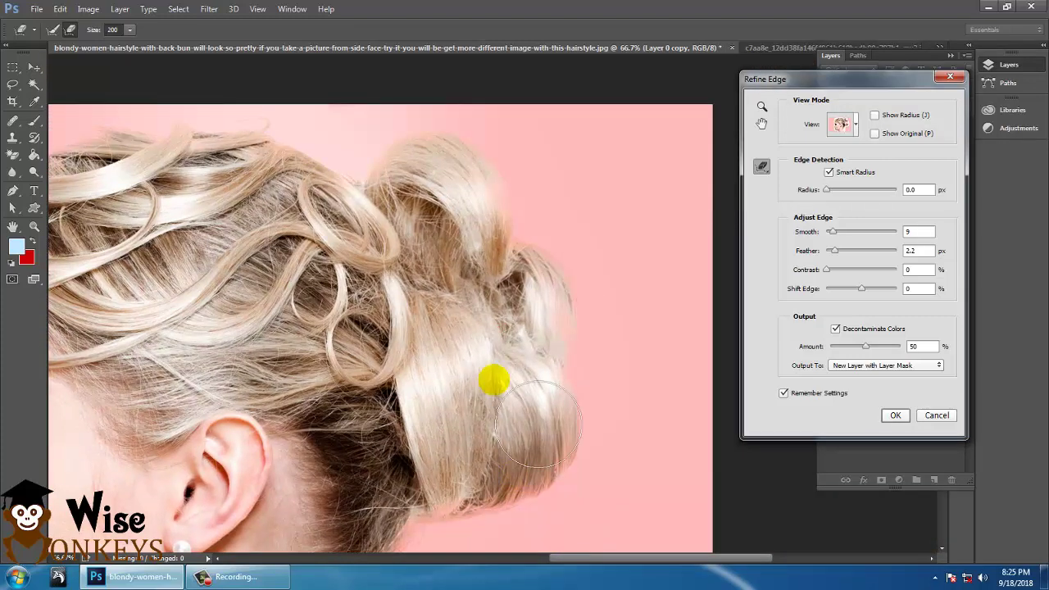
drag(494, 380, 509, 332)
mouse_move(437, 402)
mouse_down()
mouse_move(524, 240)
mouse_move(523, 311)
mouse_move(485, 388)
mouse_move(531, 288)
mouse_up()
click(483, 242)
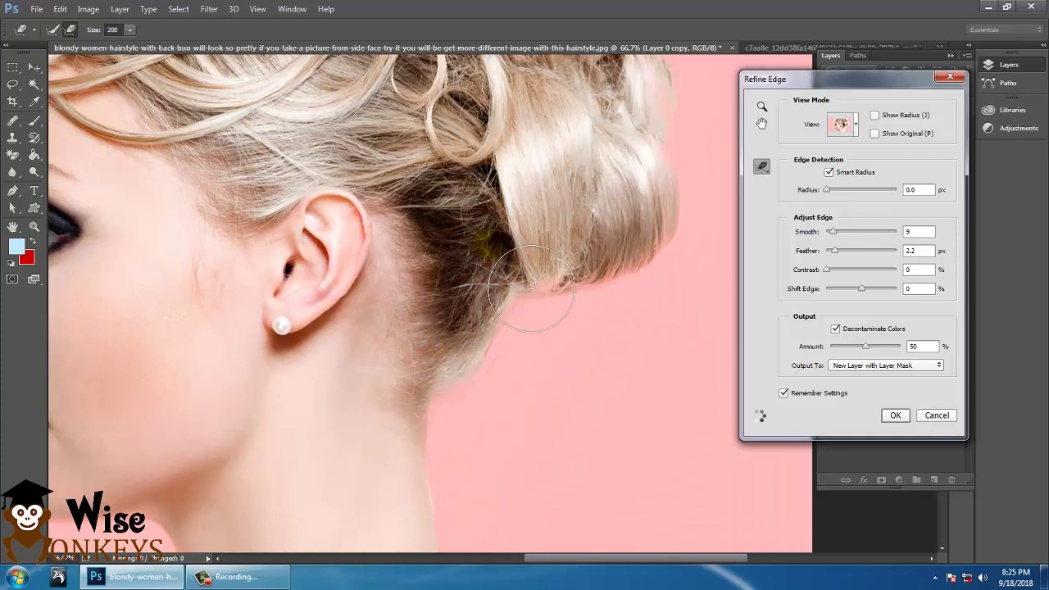
mouse_move(487, 242)
mouse_down()
mouse_move(586, 282)
mouse_move(639, 276)
mouse_up()
mouse_move(544, 122)
mouse_down()
mouse_move(536, 318)
mouse_move(321, 236)
mouse_up()
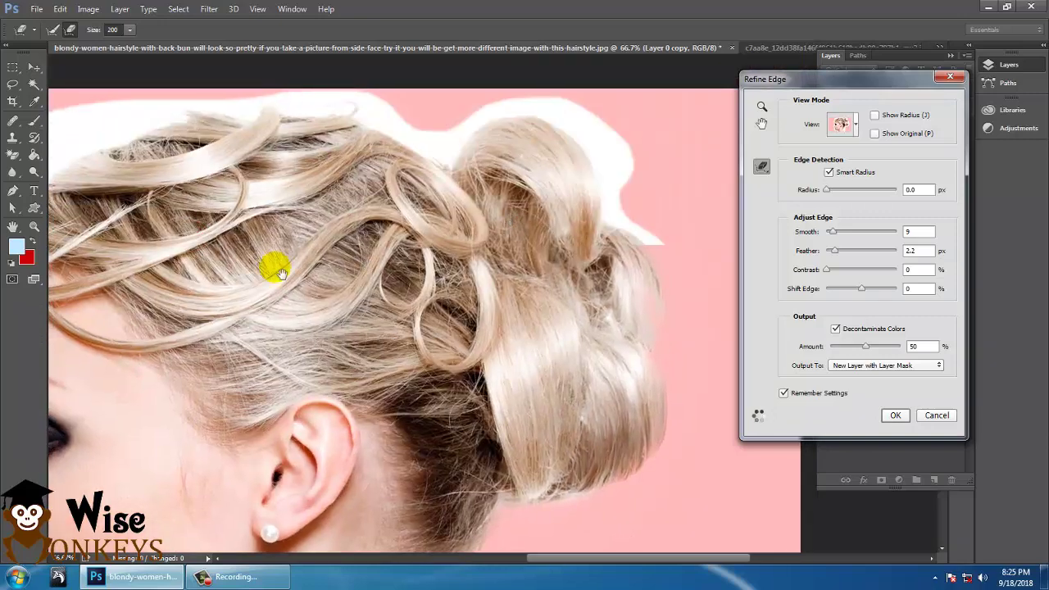
drag(280, 273, 530, 298)
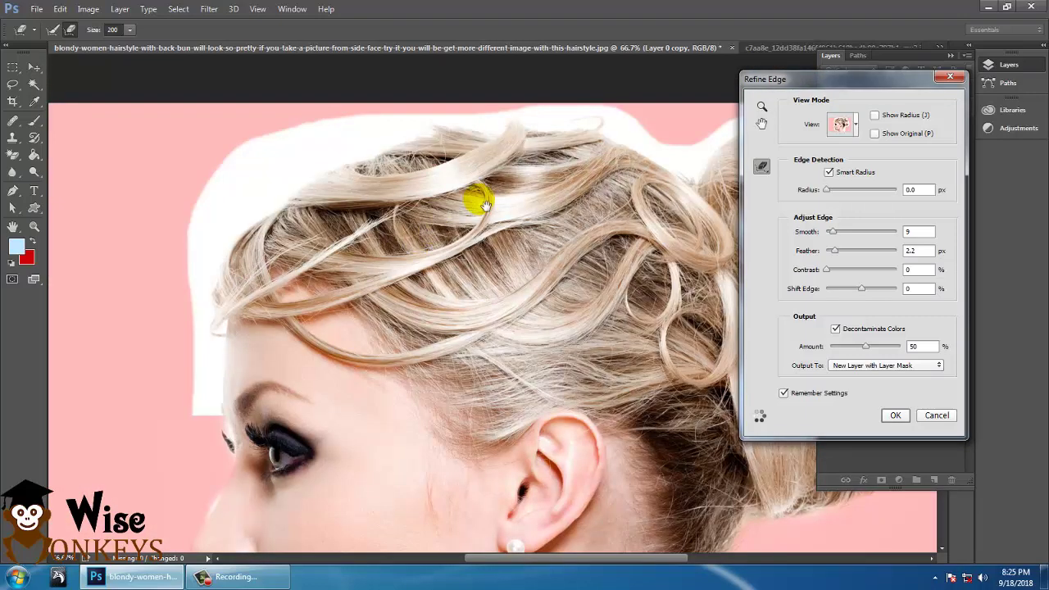
drag(465, 224, 363, 222)
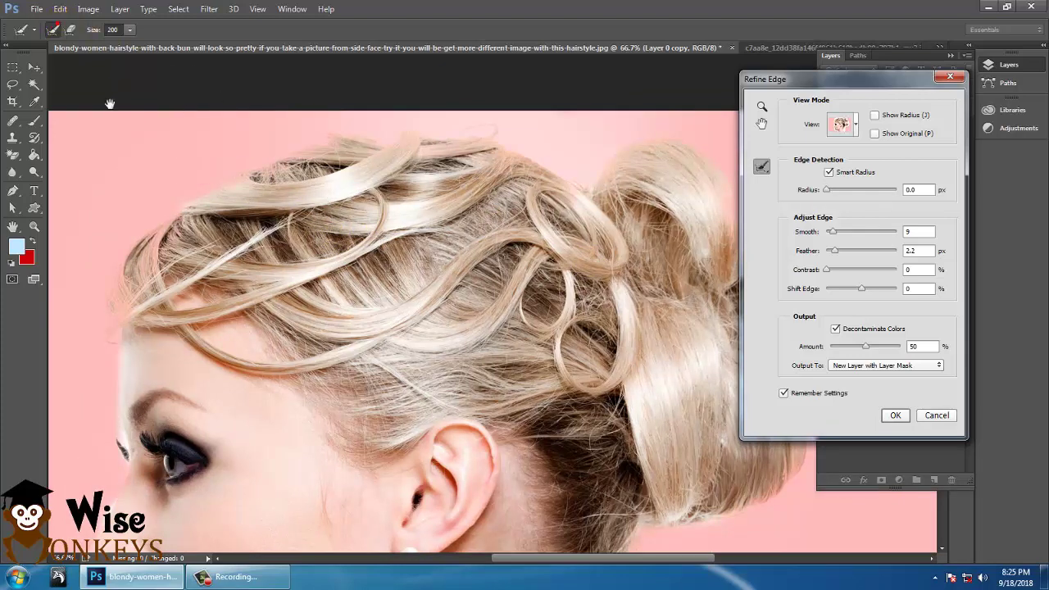
Refine the face outline along the nose bridge, brow and eyelashes using the Refine Radius brush at size 80.
drag(283, 366, 442, 261)
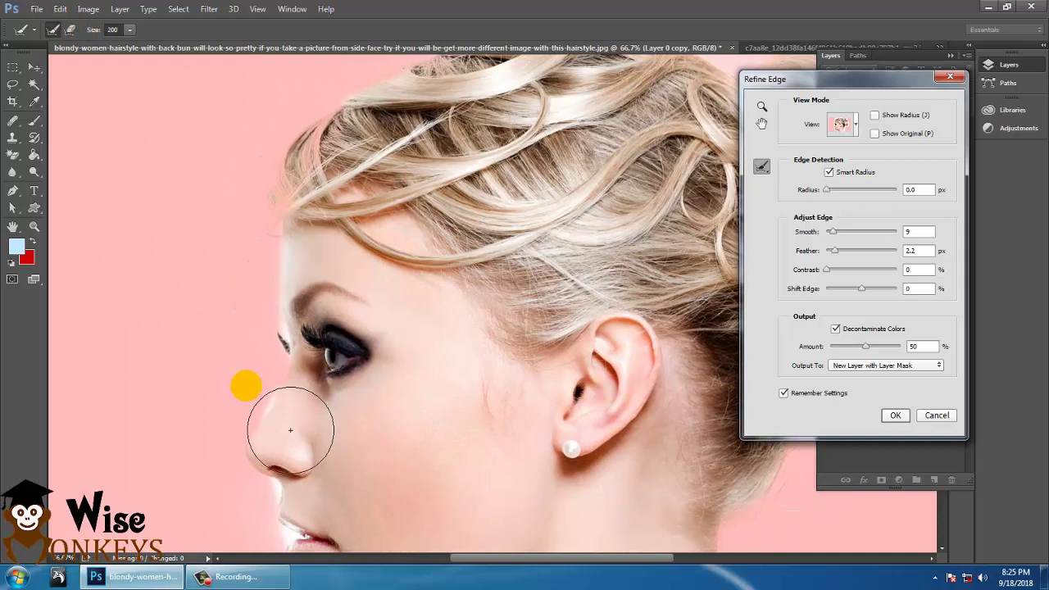
key(bracketleft)
key(bracketleft)
key(bracketleft)
key(bracketleft)
key(bracketleft)
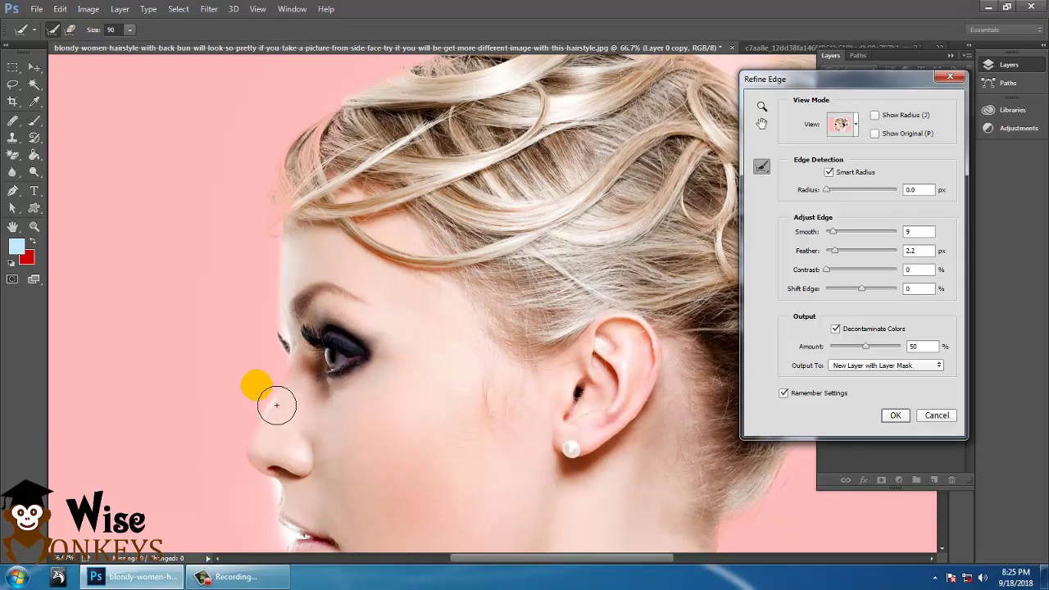
mouse_move(283, 403)
mouse_down()
mouse_move(270, 421)
mouse_move(277, 414)
mouse_up()
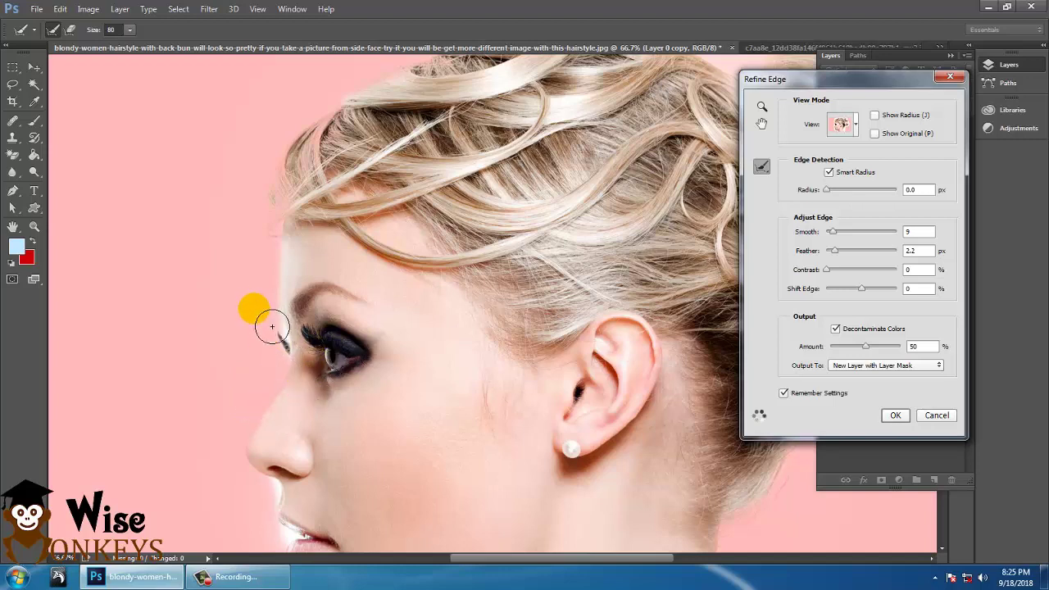
drag(278, 300, 281, 339)
drag(286, 350, 352, 409)
Remove the white margin around the lips using the Refine Radius brush at size 80.
scroll(333, 276, down, 3)
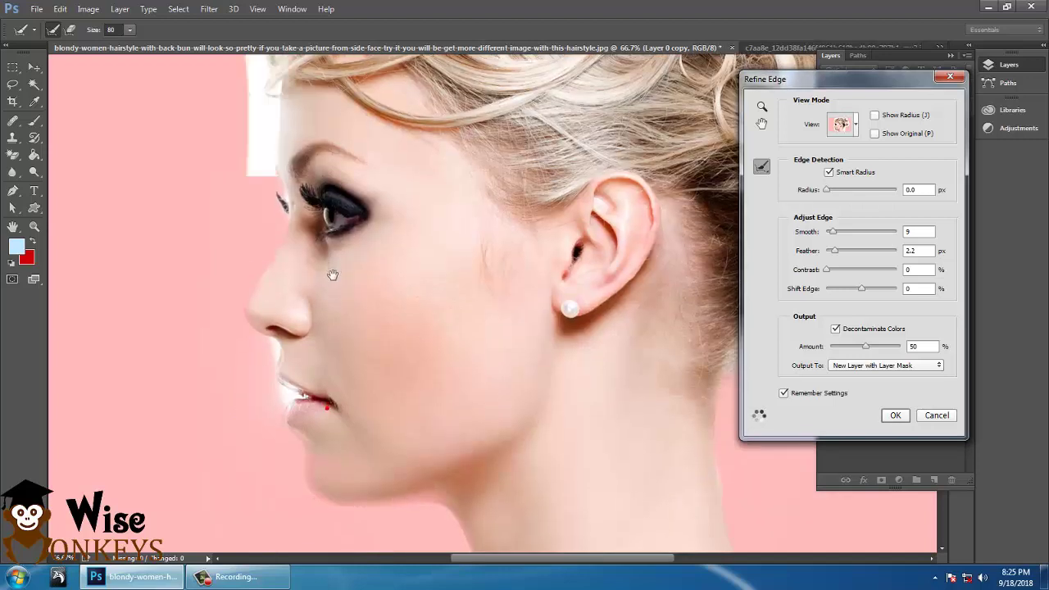
mouse_move(325, 365)
mouse_down()
mouse_move(279, 372)
mouse_move(276, 358)
mouse_move(293, 414)
mouse_move(370, 431)
mouse_move(311, 412)
mouse_move(445, 413)
mouse_up()
mouse_move(514, 240)
mouse_down()
mouse_move(389, 284)
mouse_move(495, 315)
mouse_move(484, 304)
mouse_up()
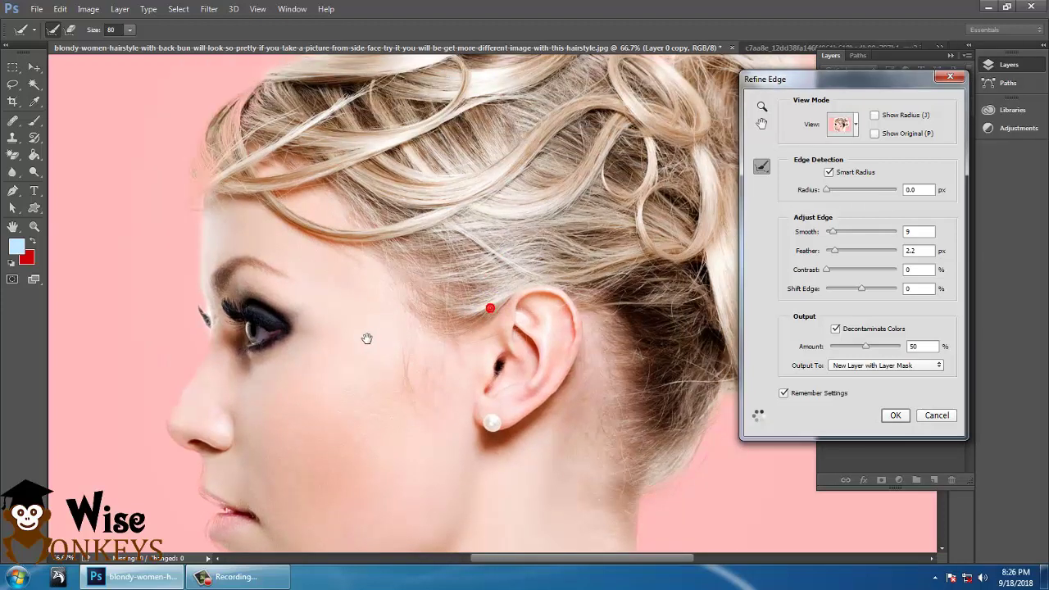
Try to restore the edge of the throat and chin using the Erase Refinements brush at size 80.
mouse_move(279, 142)
mouse_down()
mouse_move(275, 261)
mouse_move(272, 211)
mouse_move(221, 237)
mouse_move(220, 288)
mouse_up()
click(70, 29)
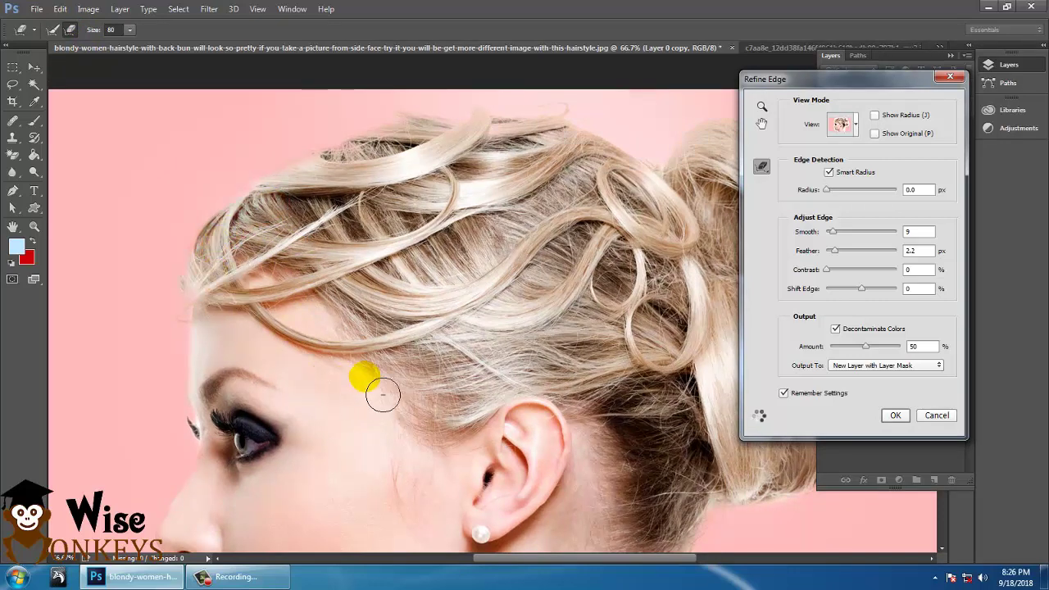
key(ctrl+minus)
key(ctrl+minus)
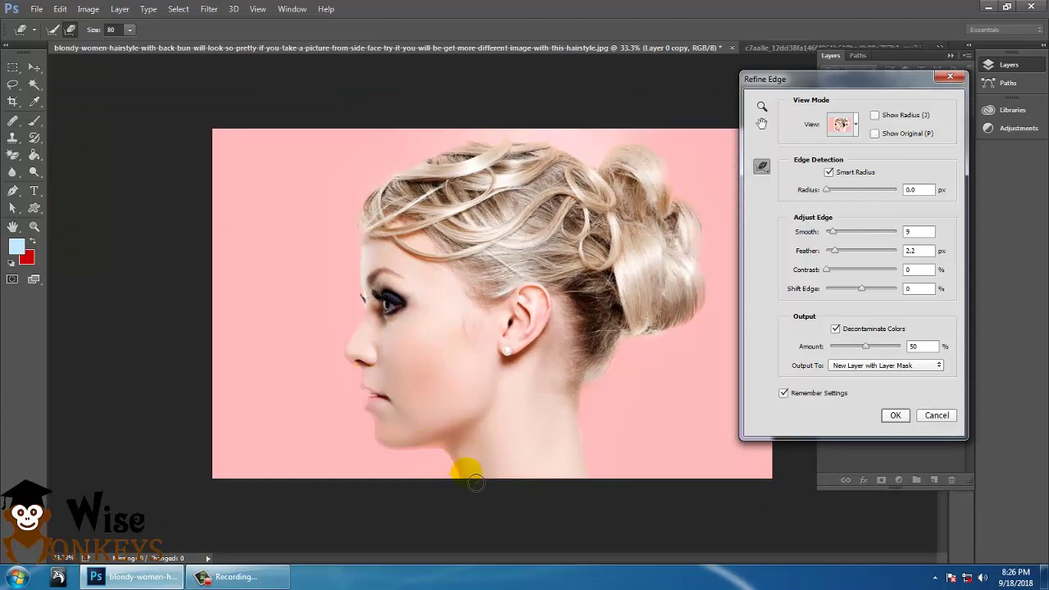
mouse_move(476, 484)
mouse_down()
mouse_move(461, 449)
mouse_move(440, 436)
mouse_move(422, 446)
mouse_move(414, 438)
mouse_up()
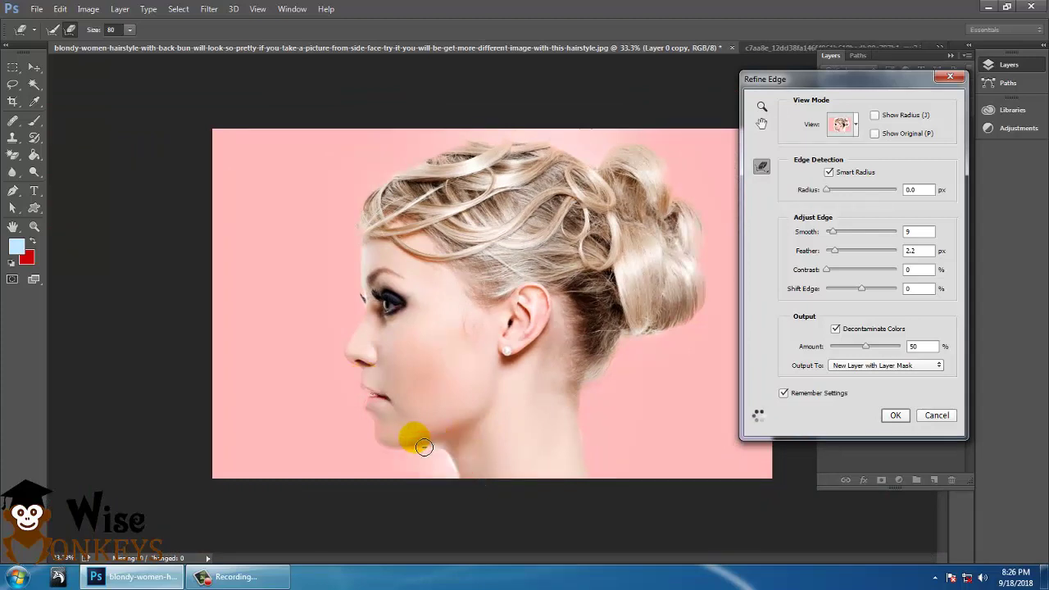
Paint the white margin under the chin and throat away with the Refine Radius brush and apply the Refine Edge settings.
click(52, 34)
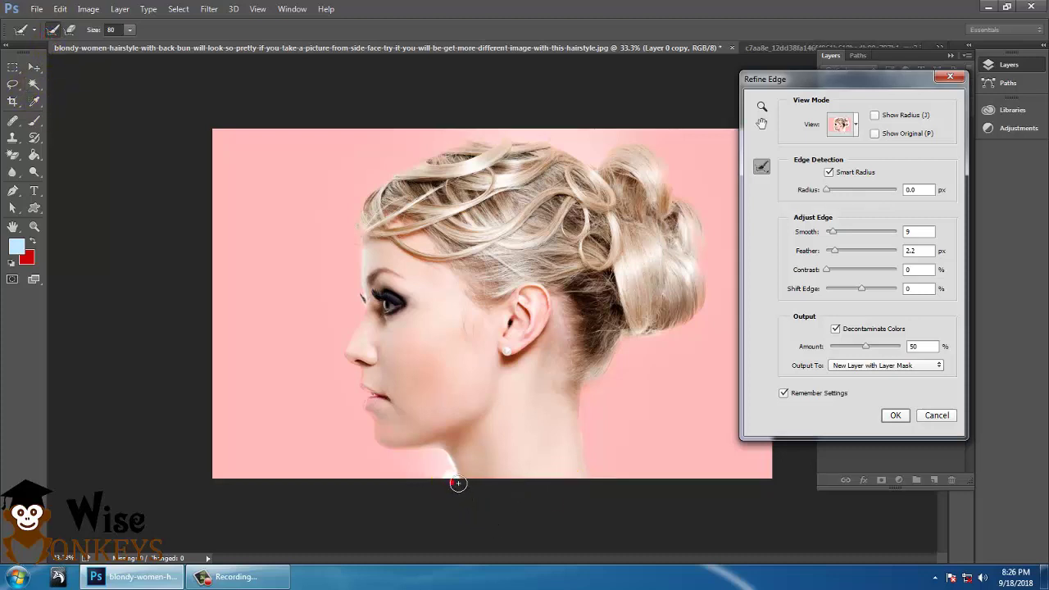
drag(457, 483, 431, 452)
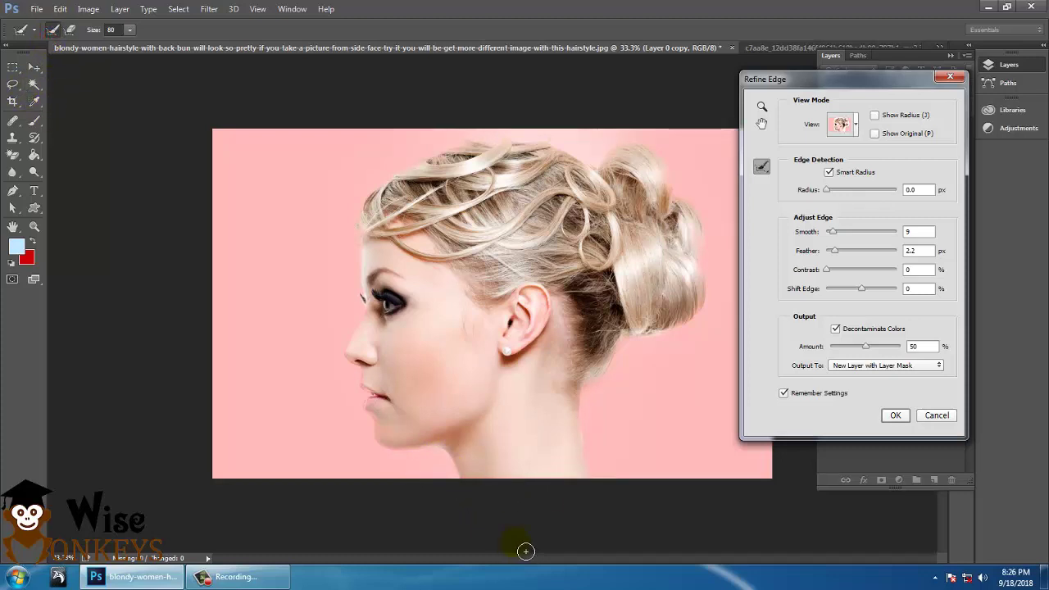
click(894, 416)
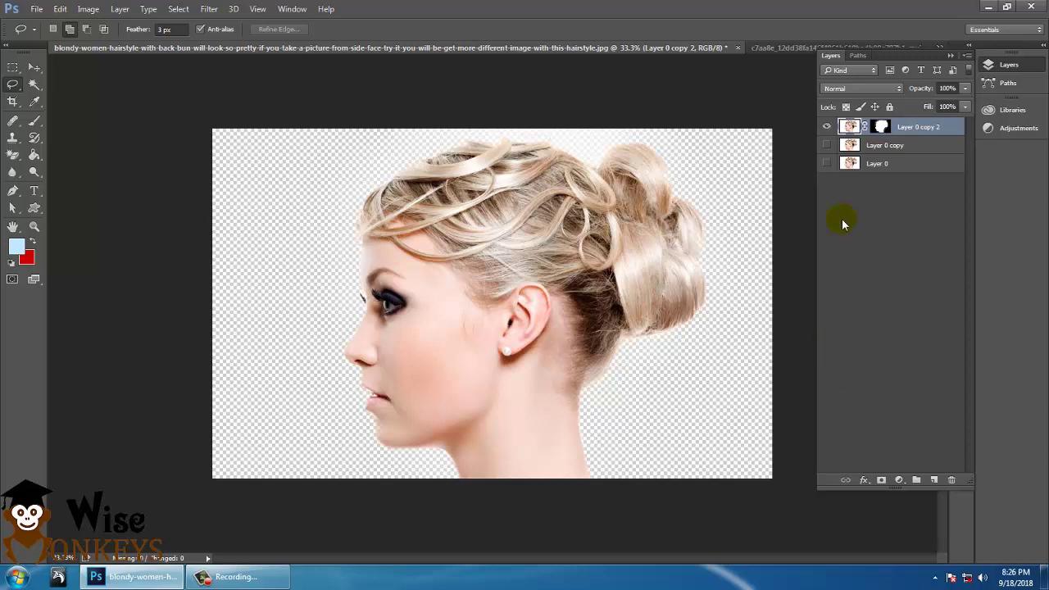
Try to load the woman's outline as a selection from the Layer 0 copy 2 thumbnail, and deselect.
key(ctrl+plus)
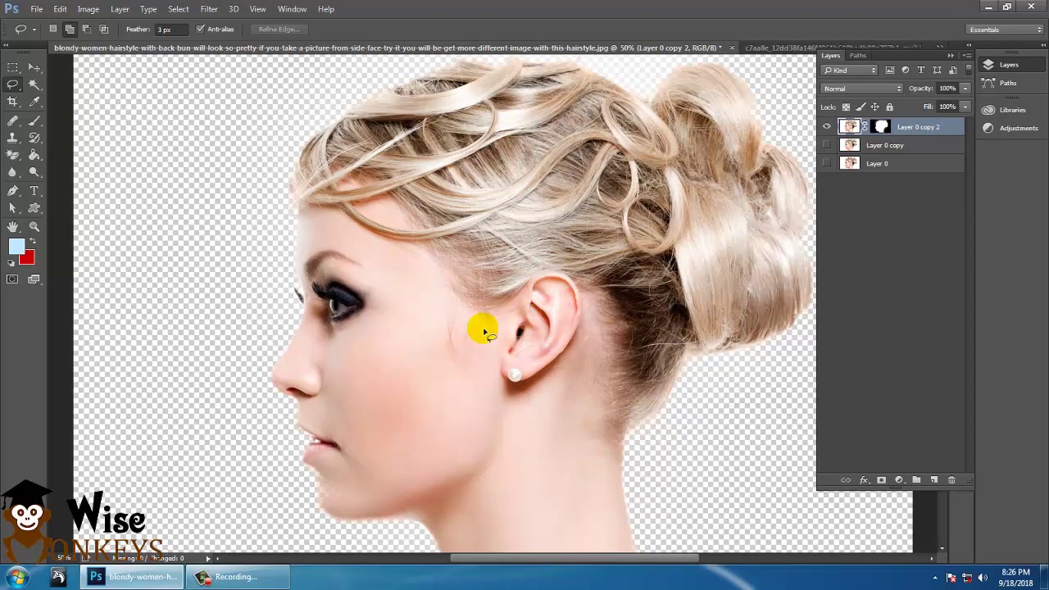
drag(643, 238, 500, 344)
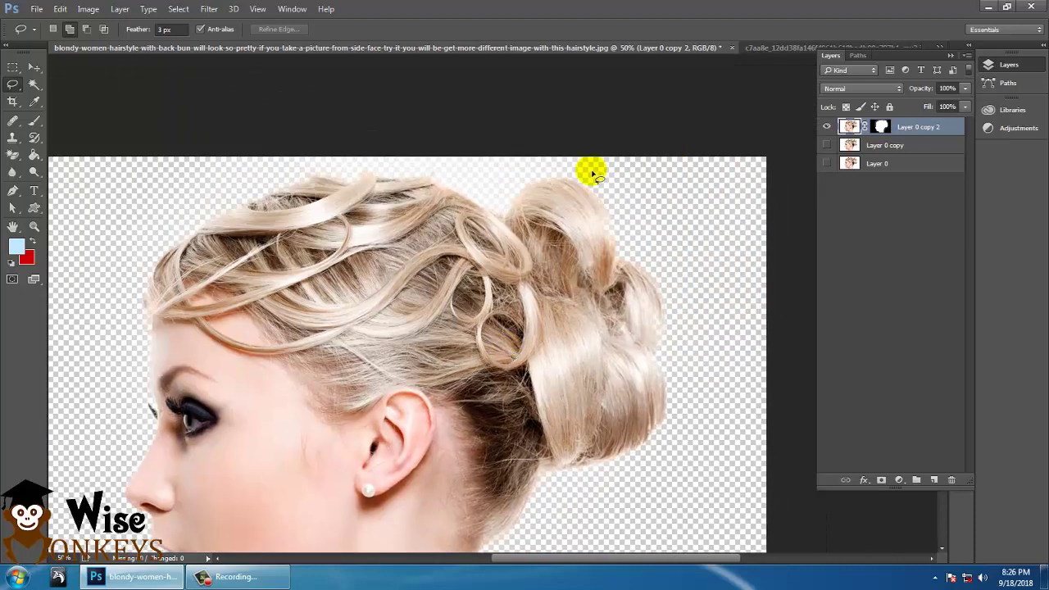
drag(461, 285, 609, 190)
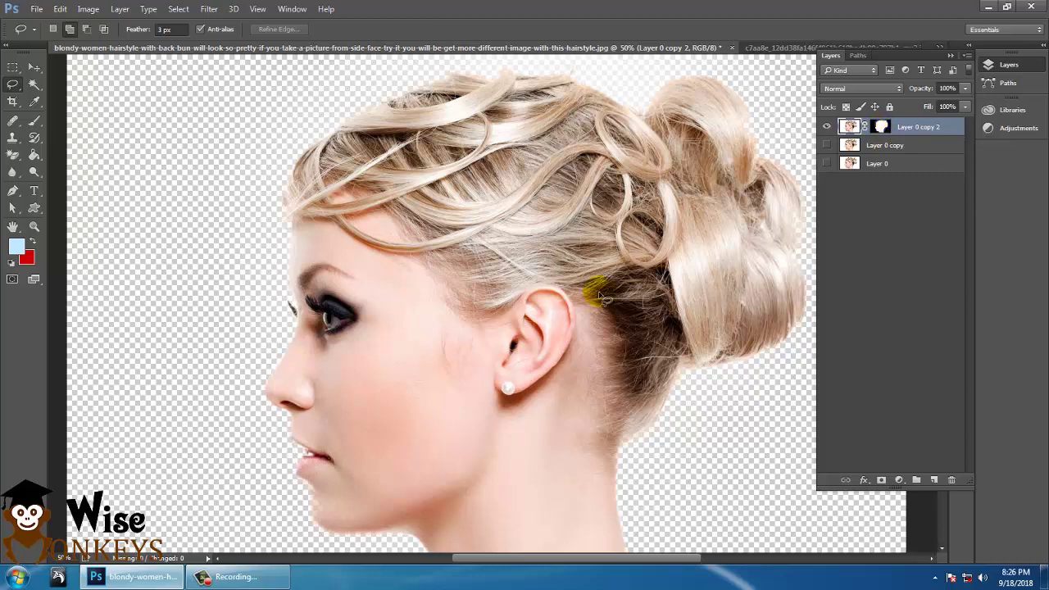
click(878, 129)
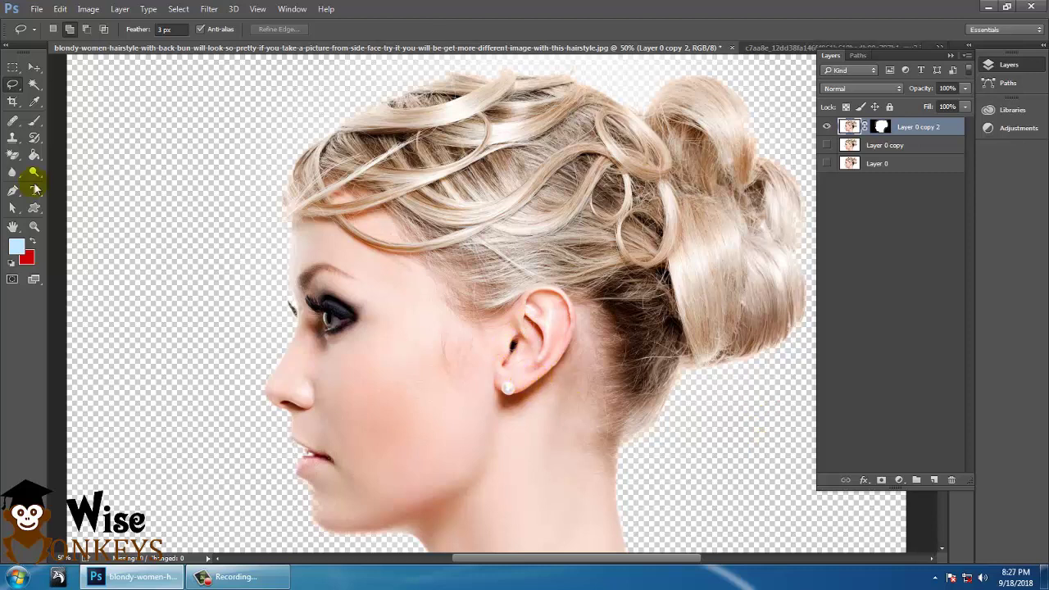
click(850, 126)
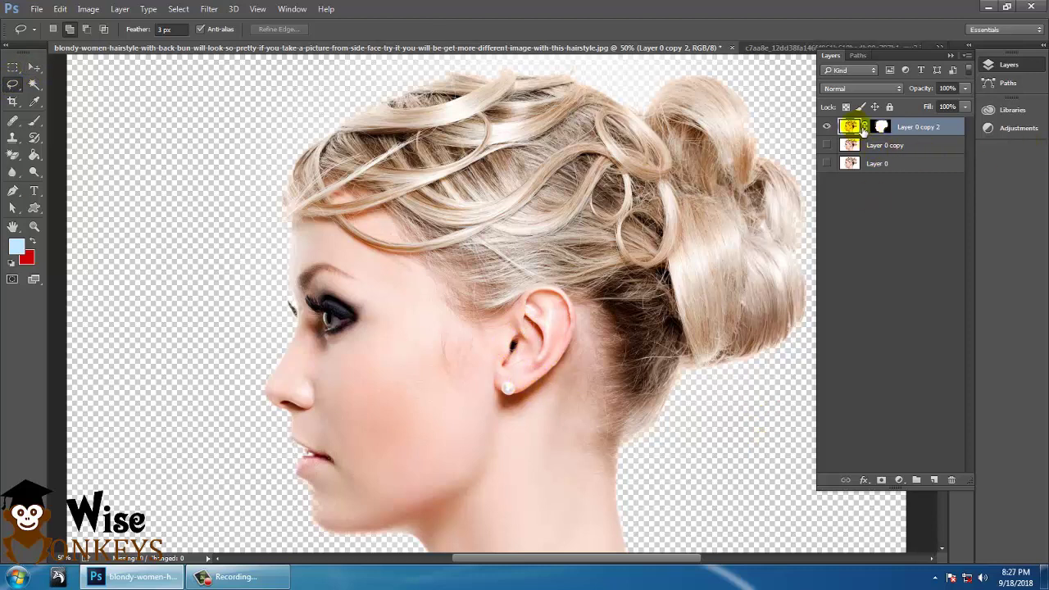
ctrl+click(852, 128)
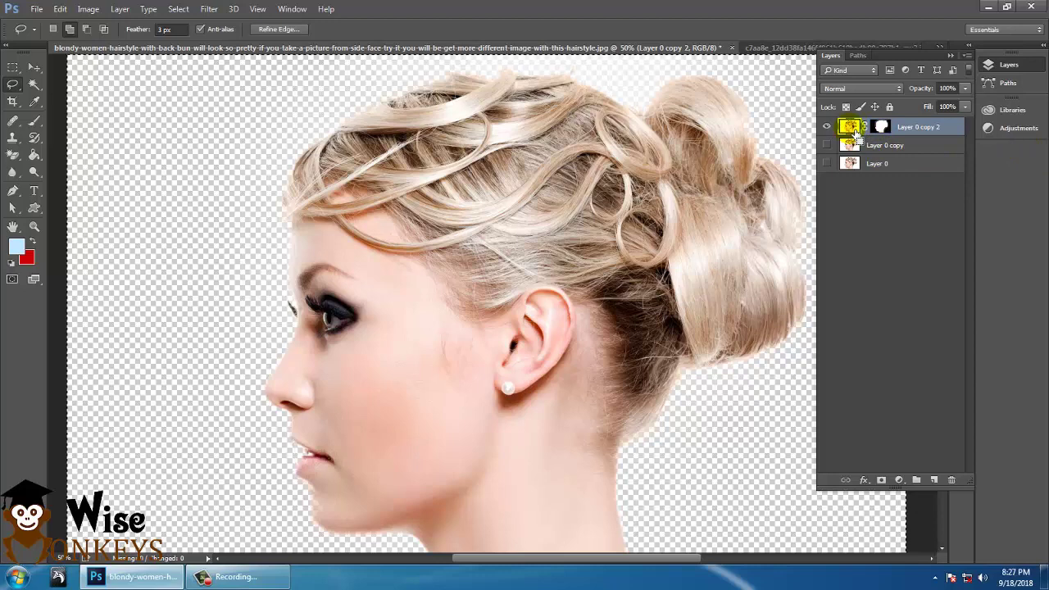
key(ctrl+minus)
ctrl+click(851, 164)
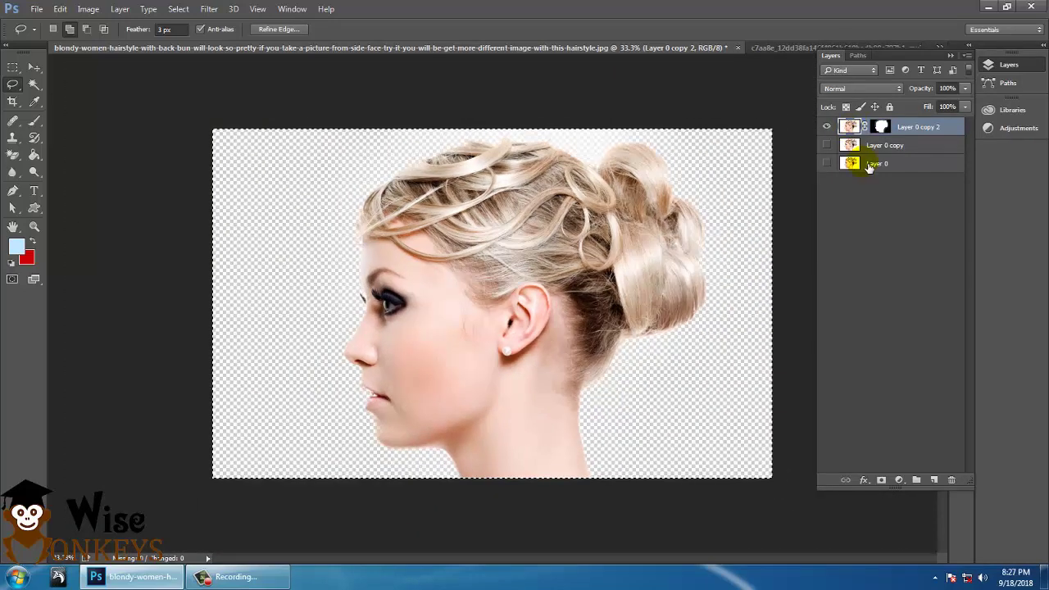
key(ctrl+d)
click(881, 126)
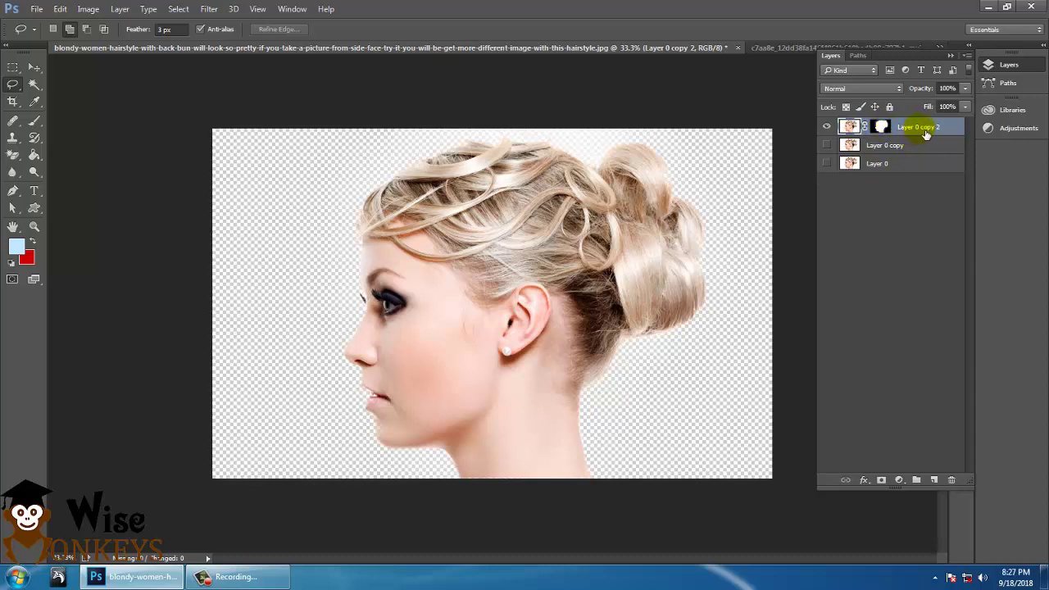
shift+click(909, 146)
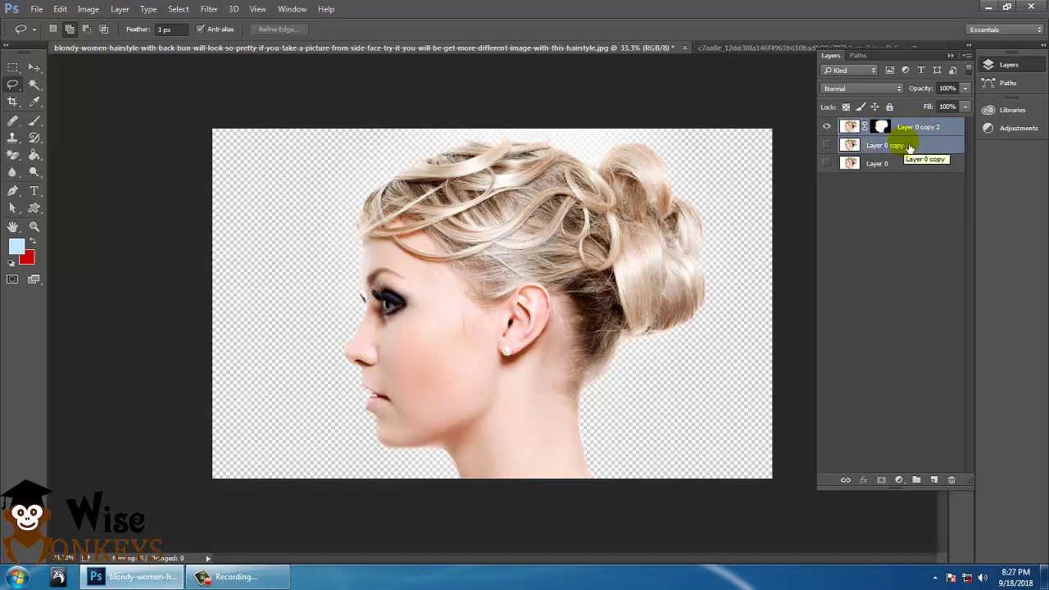
right_click(914, 125)
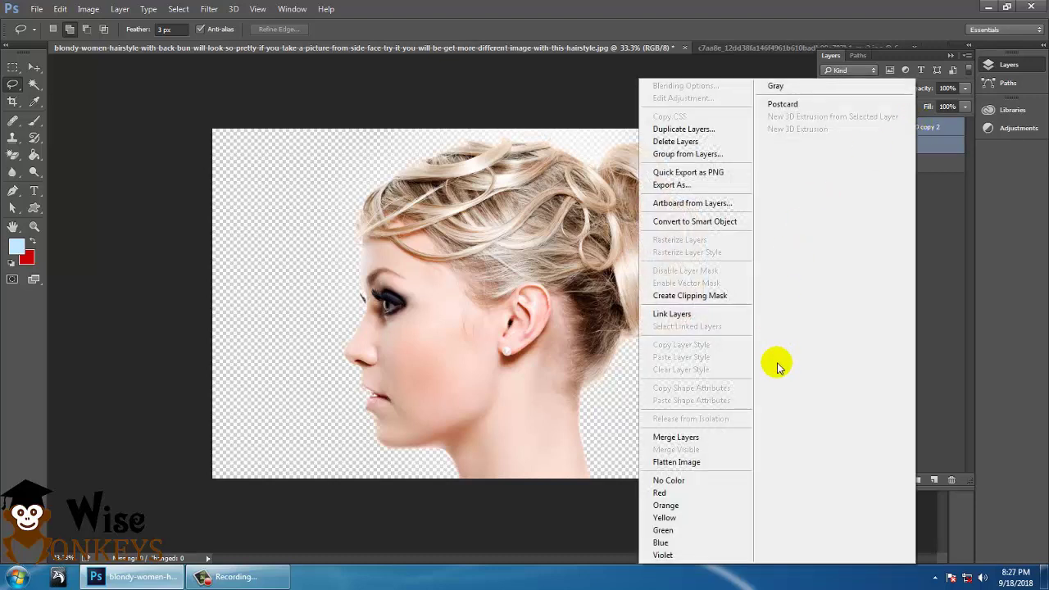
click(941, 286)
click(926, 132)
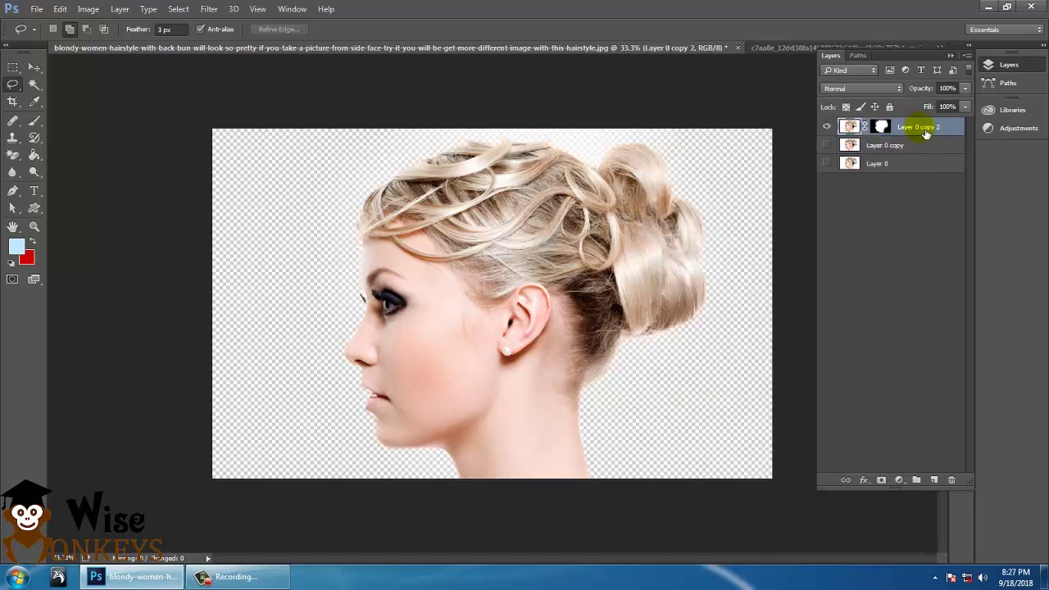
Try to flatten the image while discarding the hidden layers, and undo it.
right_click(926, 133)
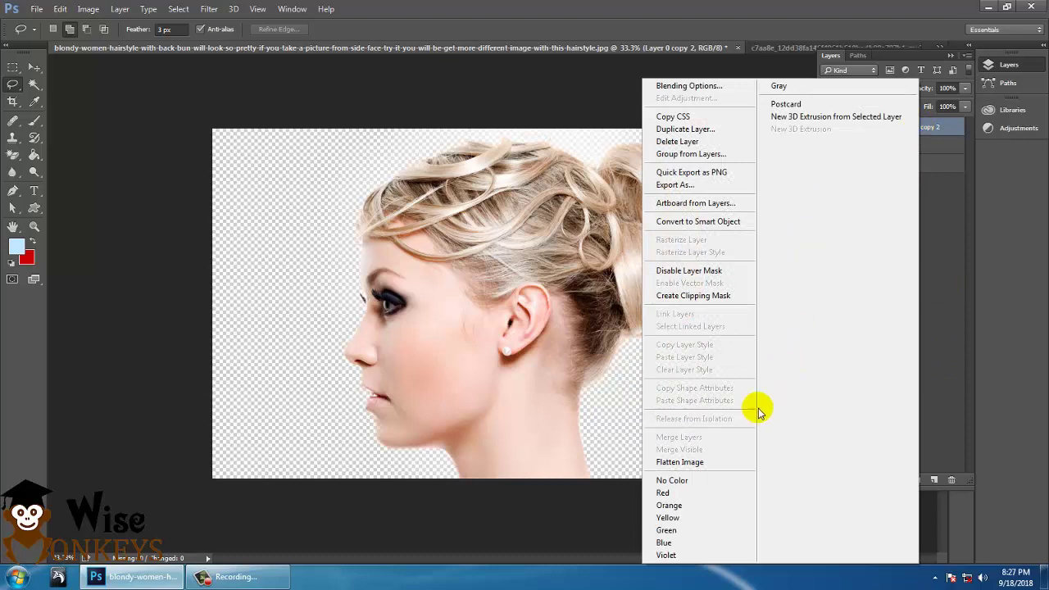
click(703, 464)
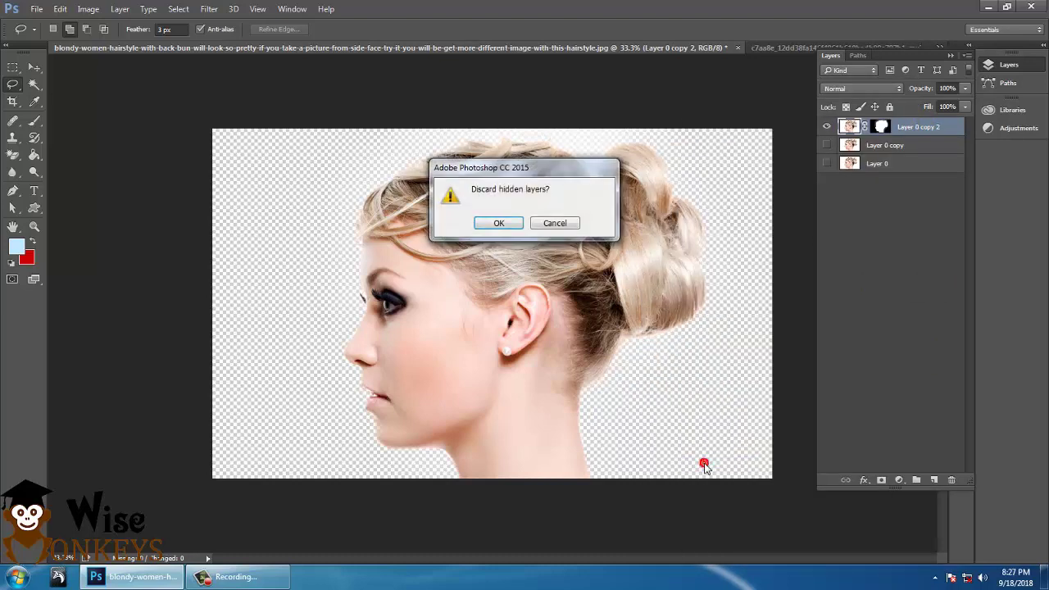
click(498, 223)
key(ctrl+z)
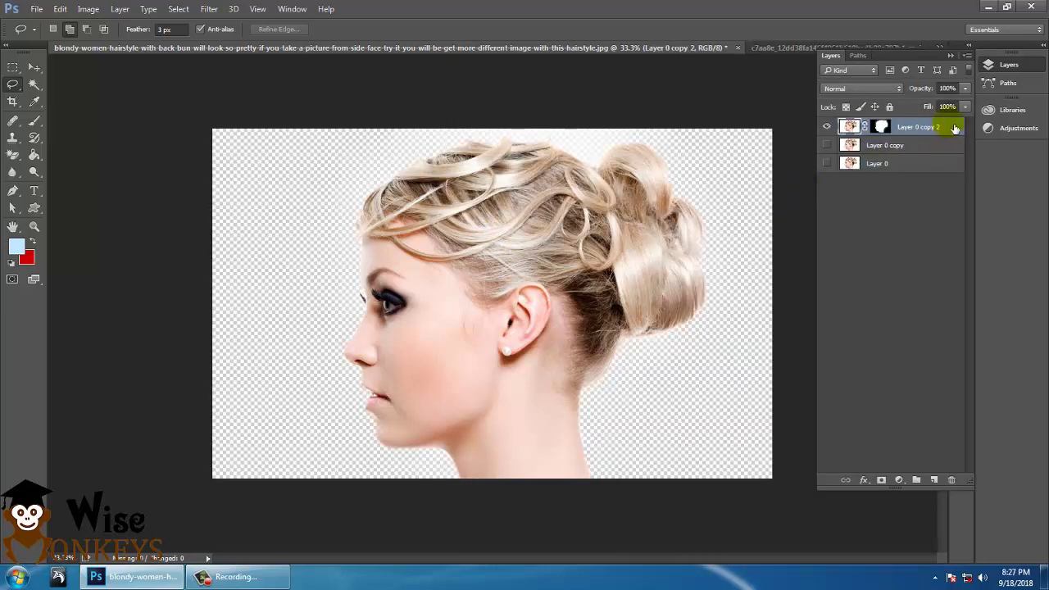
Merge the masked Layer 0 copy 2 with the hidden Layer 0 copy.
right_click(908, 127)
click(921, 222)
ctrl+click(906, 147)
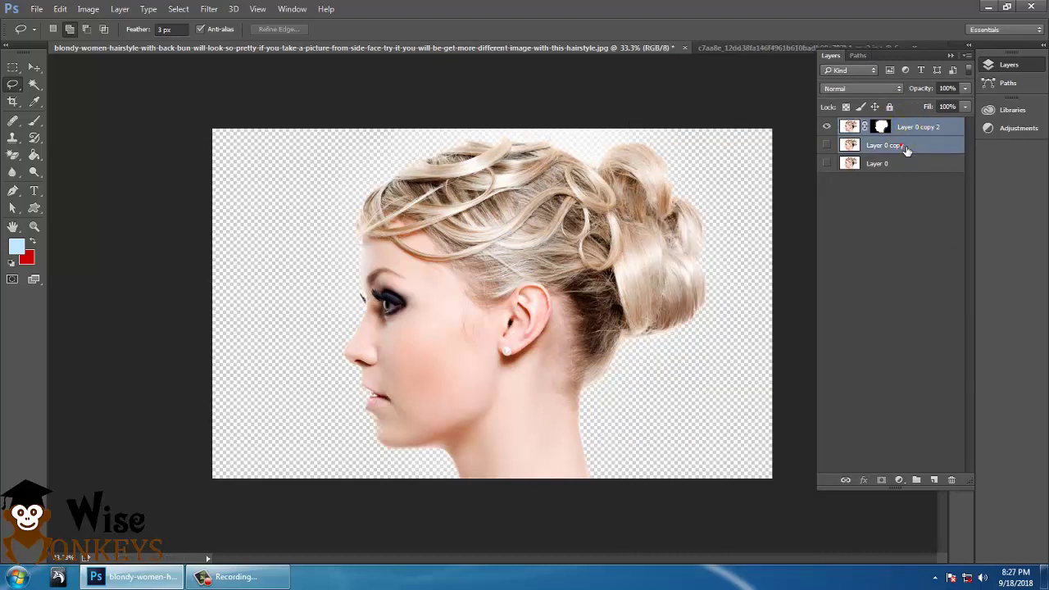
key(ctrl+e)
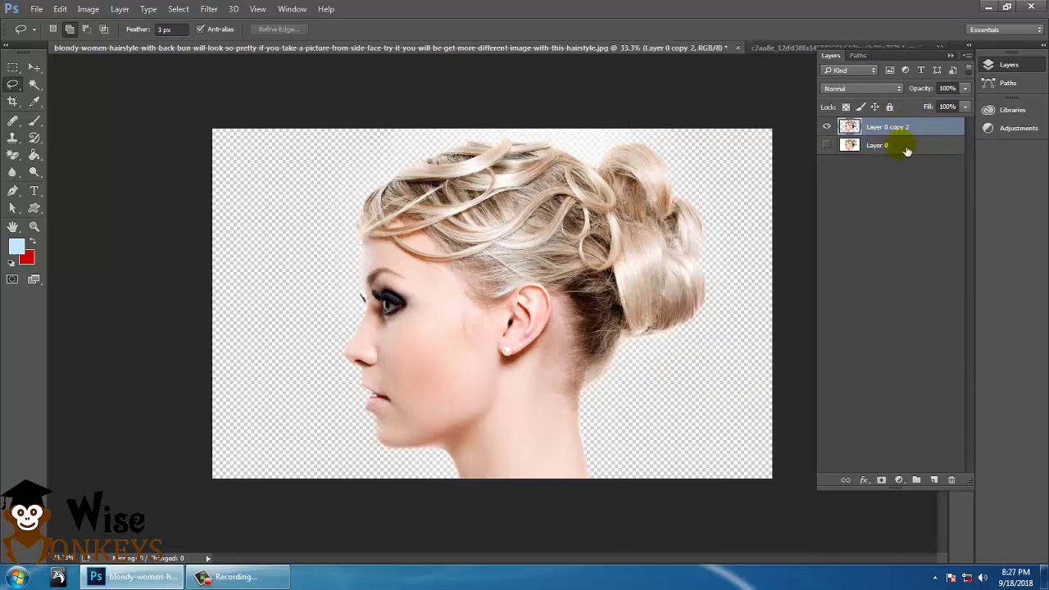
key(ctrl+z)
right_click(901, 127)
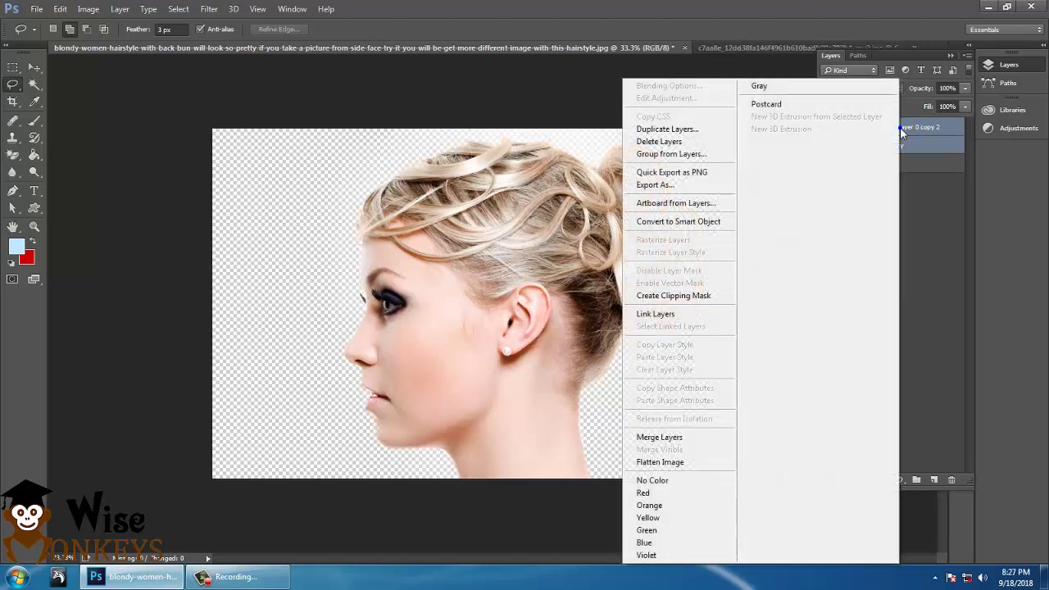
click(682, 438)
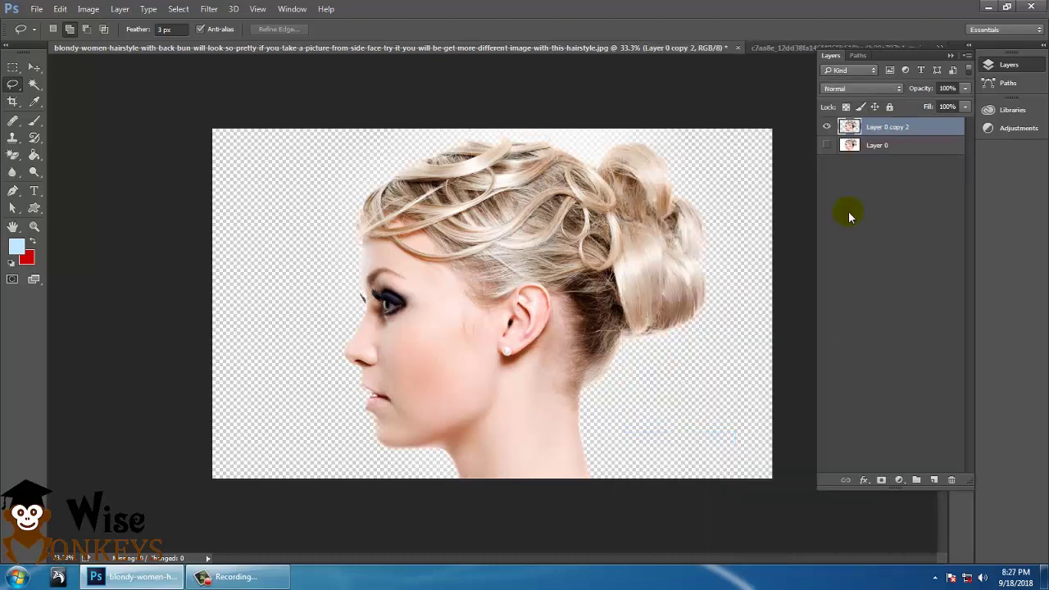
Examine the merged cutout by loading its outline as a selection and toggling the visibility of both layers.
ctrl+click(855, 134)
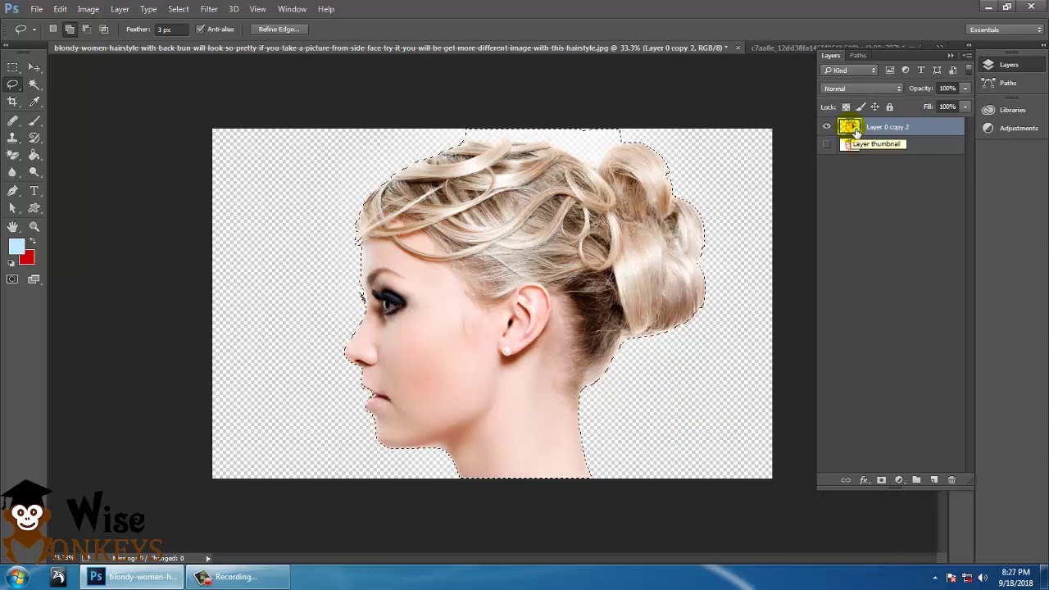
click(827, 144)
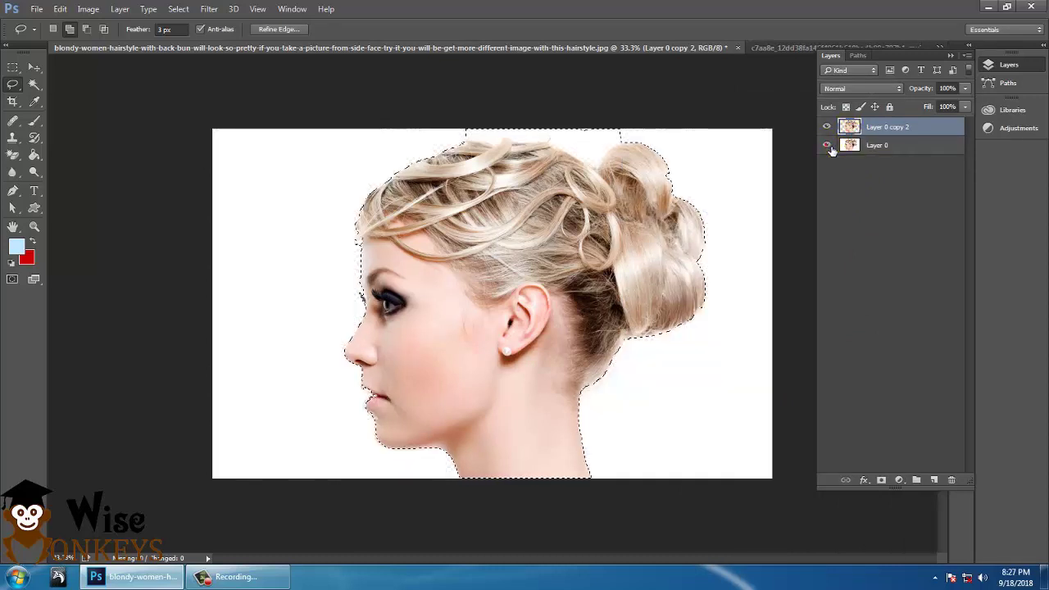
click(827, 144)
click(827, 127)
click(826, 127)
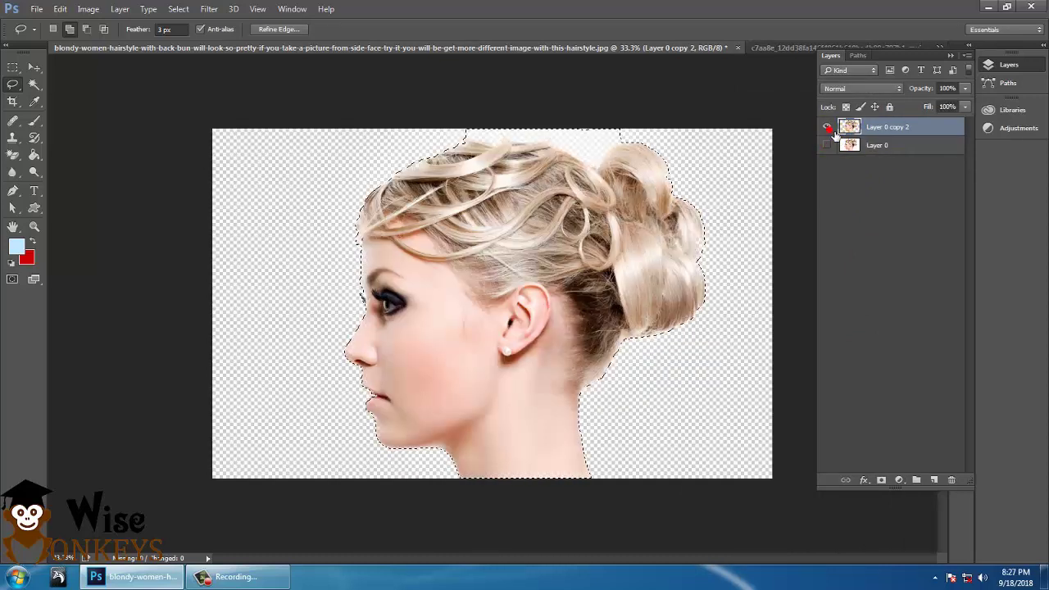
key(ctrl+d)
click(827, 144)
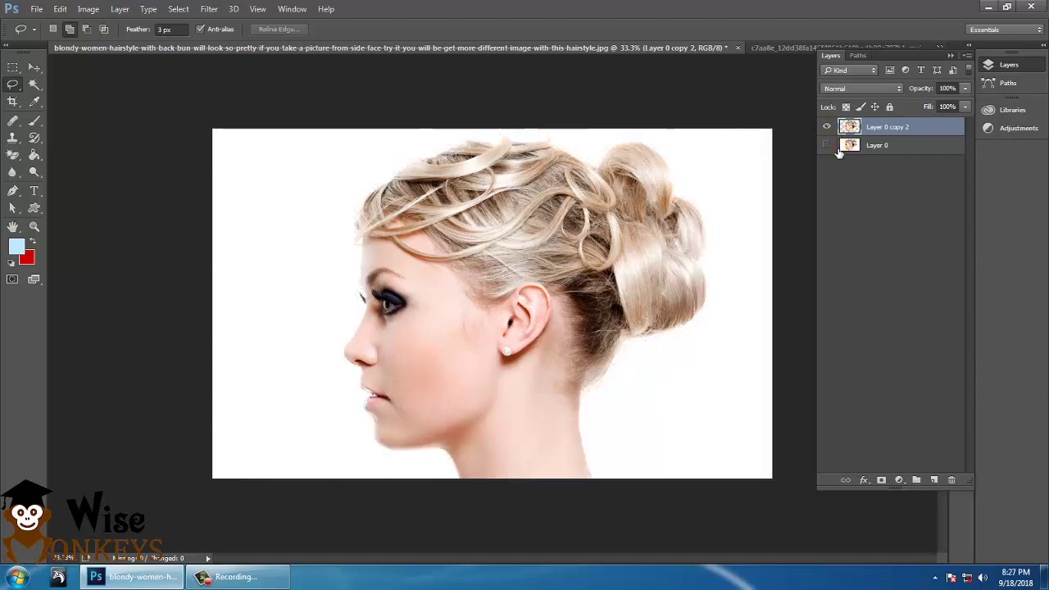
click(827, 145)
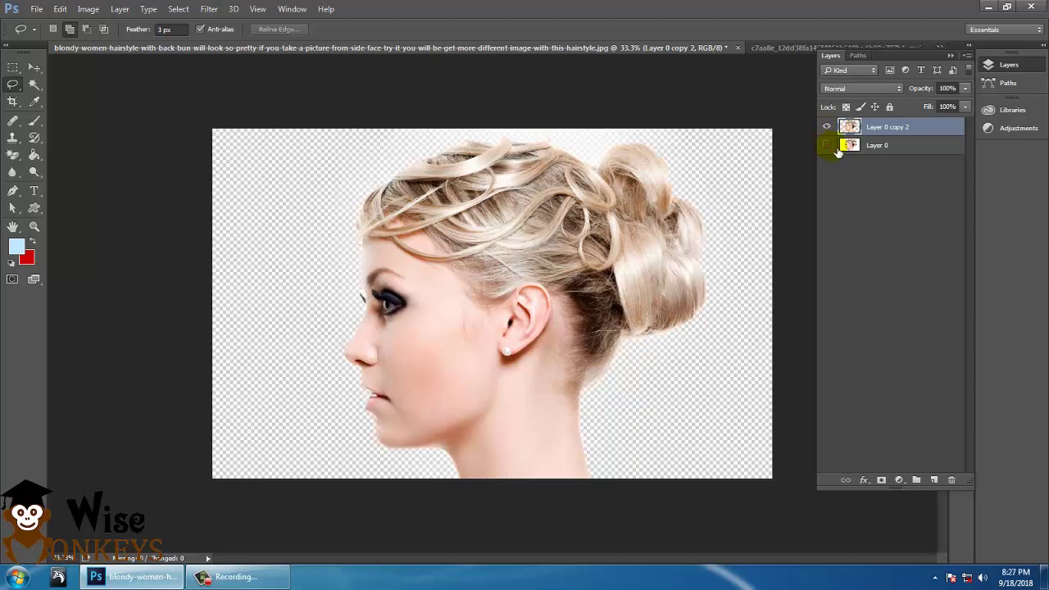
Copy the mountain photo from its own document into the woman's portrait document as a layer above the cutout.
click(834, 147)
click(36, 67)
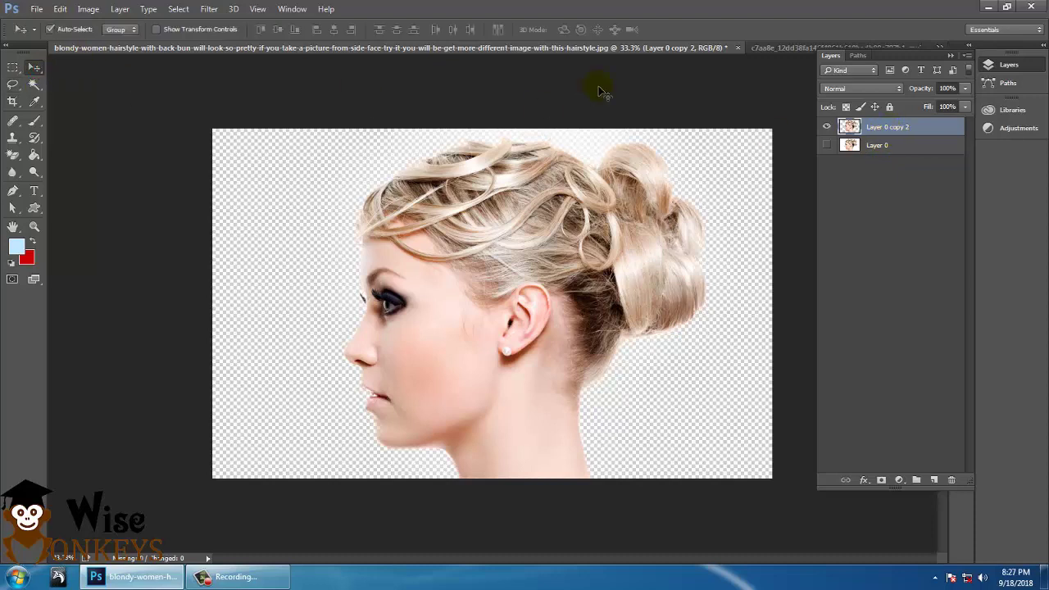
click(763, 49)
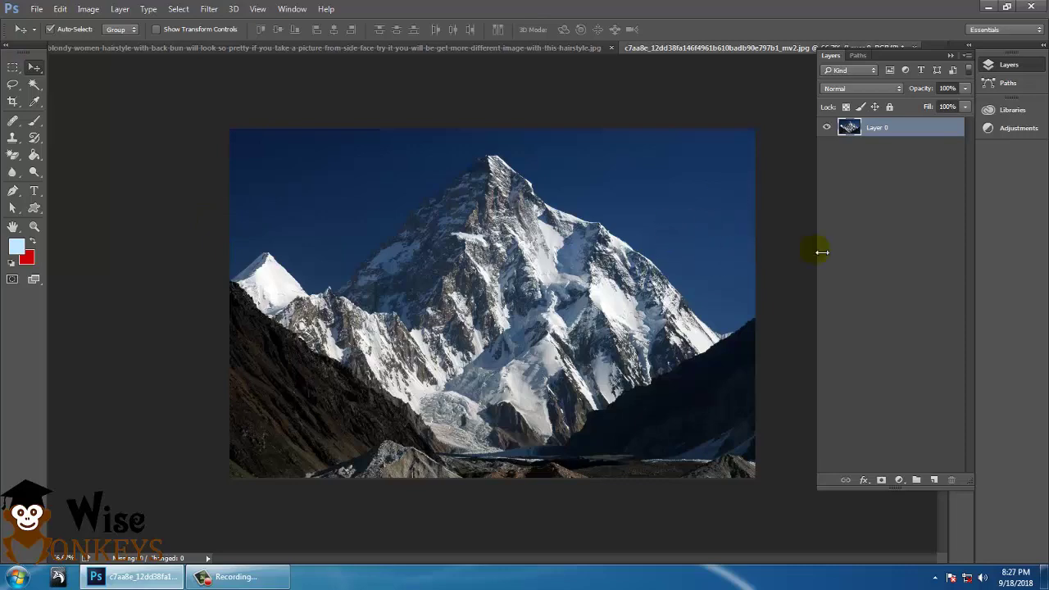
drag(583, 358, 516, 319)
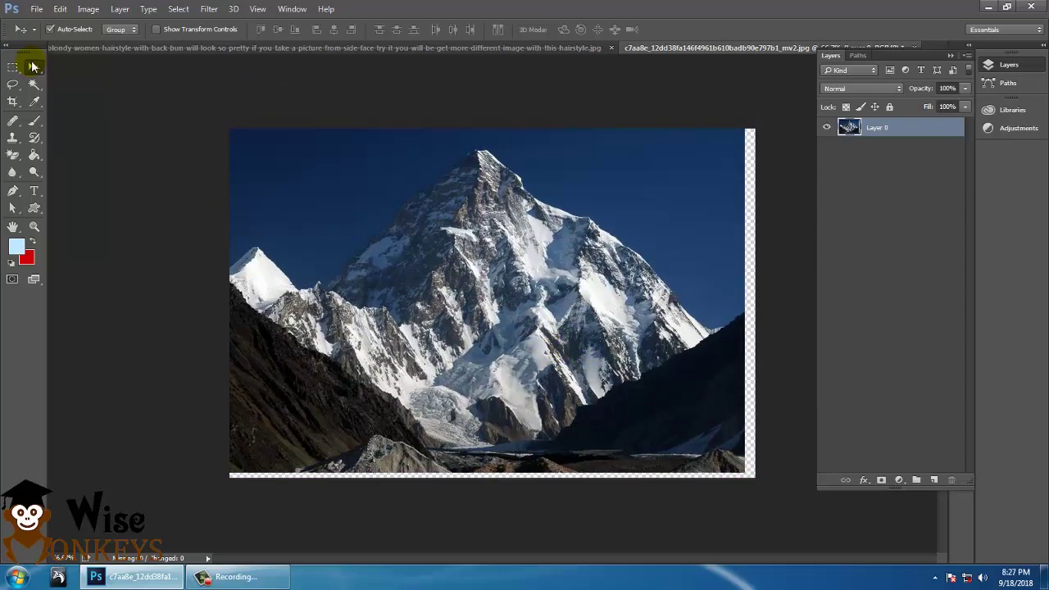
drag(564, 358, 533, 368)
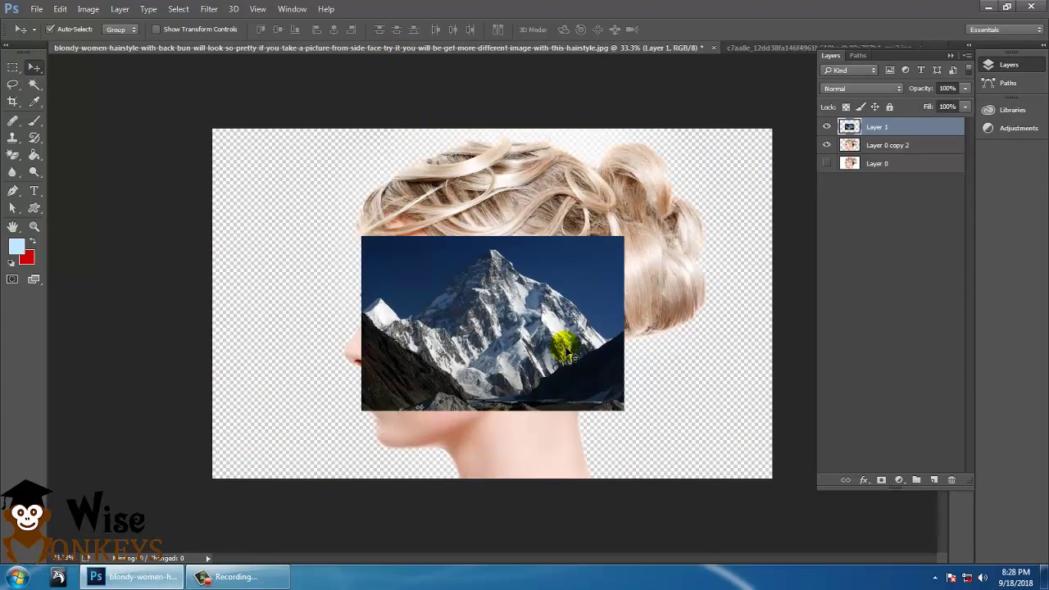
Scale the mountain layer proportionally to about 218% and shift it slightly upward so that it covers the whole canvas.
key(ctrl)
key(ctrl+t)
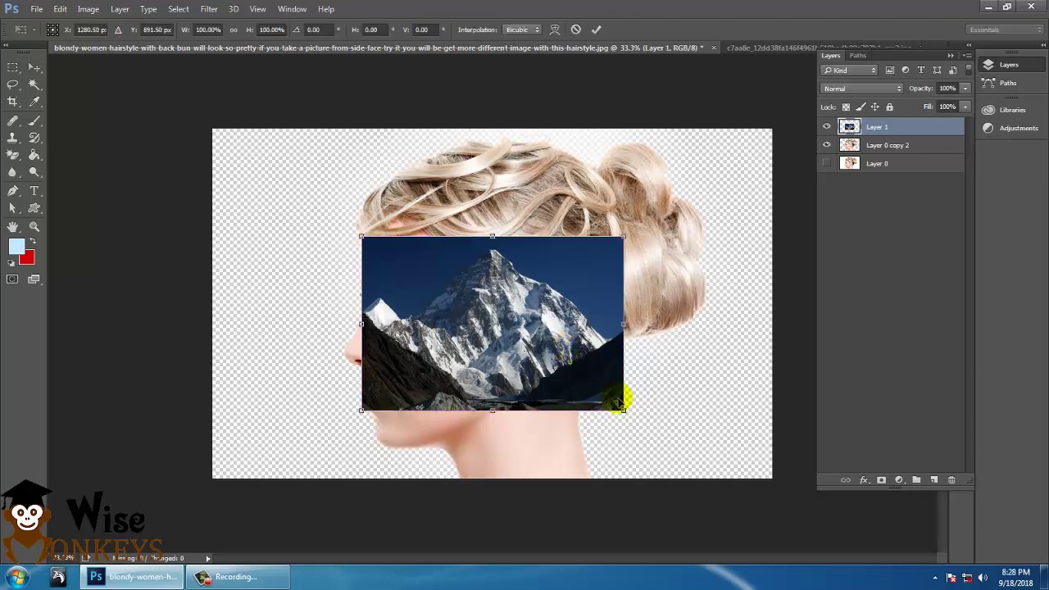
drag(628, 415, 761, 557)
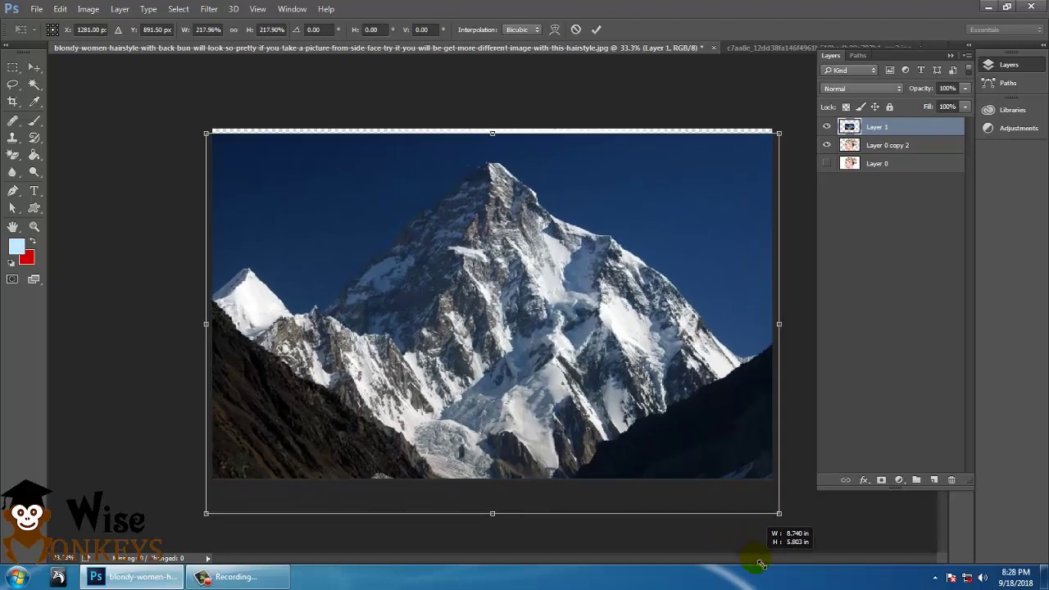
drag(607, 387, 611, 377)
double_click(611, 379)
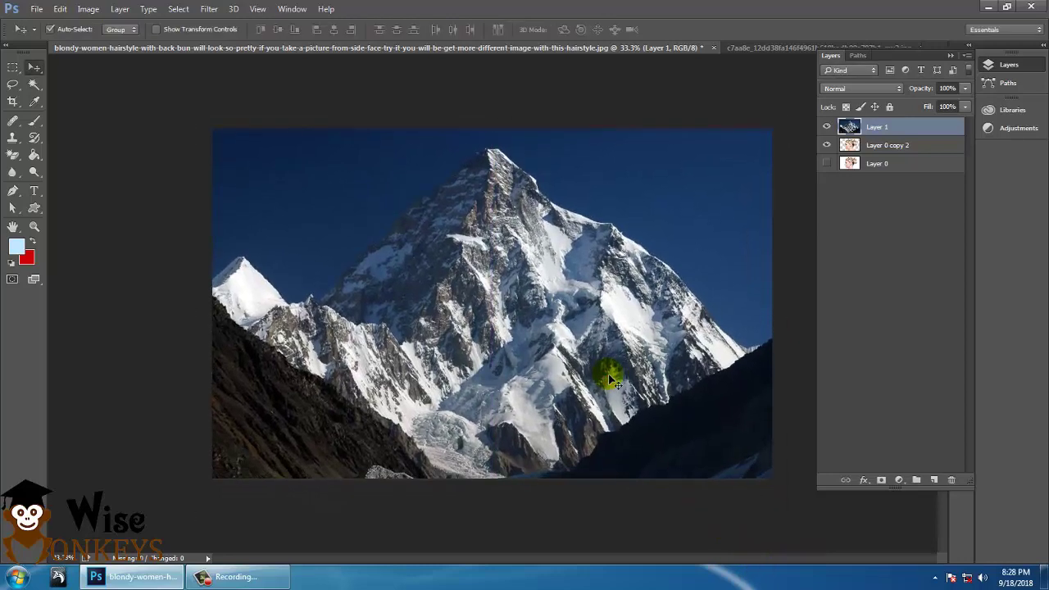
Compare the mountain layer with the woman's cutout by toggling the visibility of both layers.
click(826, 127)
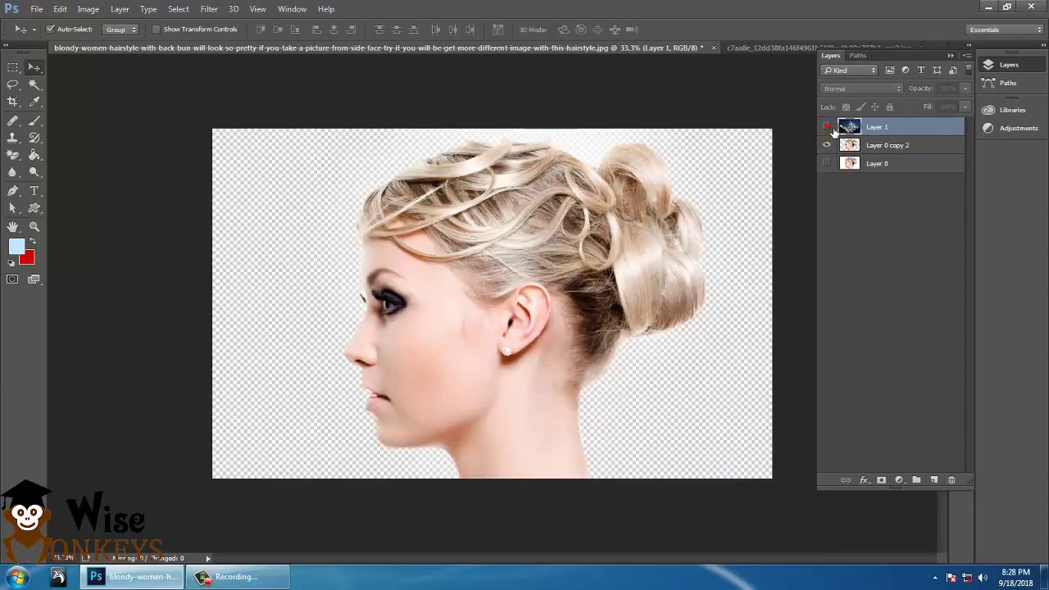
click(827, 127)
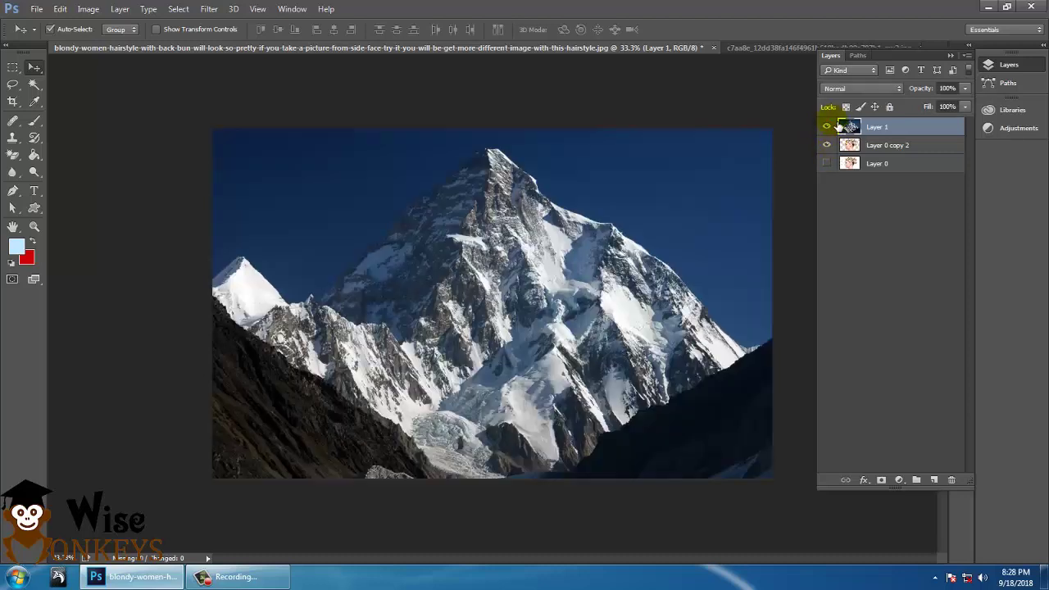
click(826, 127)
click(827, 145)
click(827, 145)
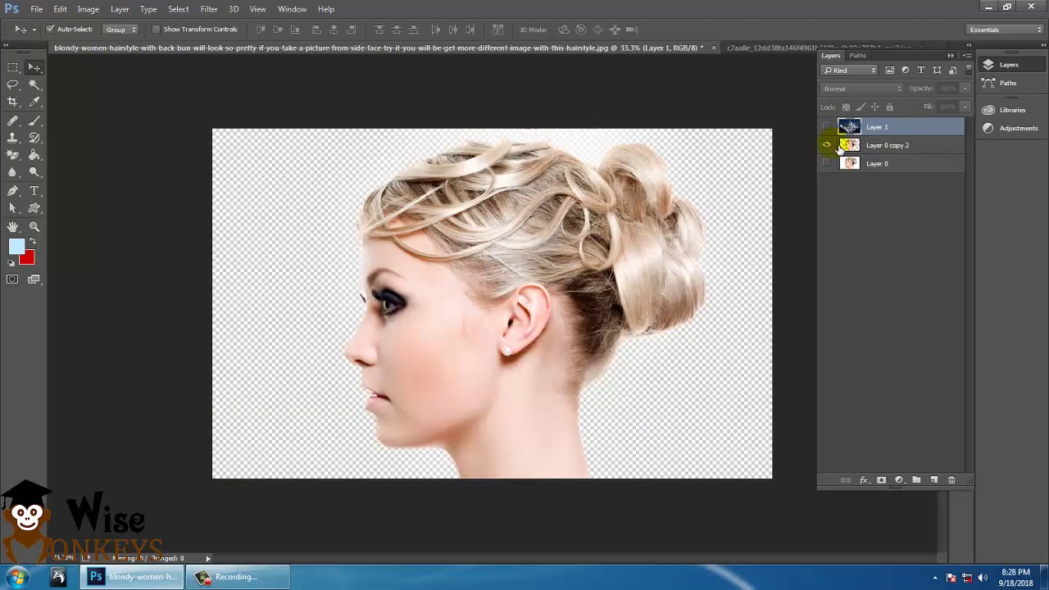
click(827, 127)
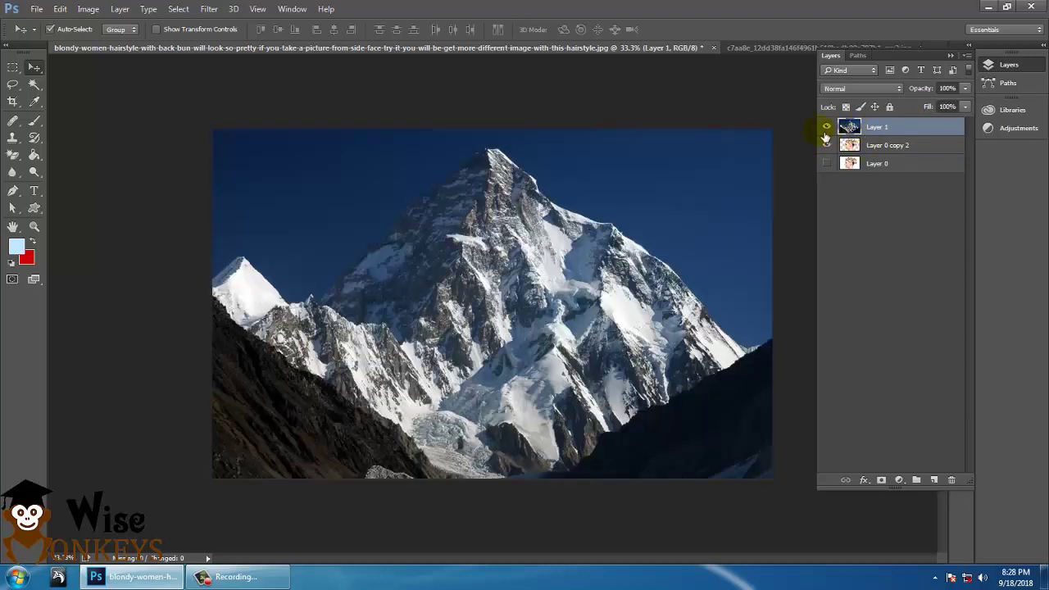
Load the woman's outline from Layer 0 copy 2 as a selection and mask the mountain layer, Layer 1, with it.
click(826, 127)
ctrl+click(862, 149)
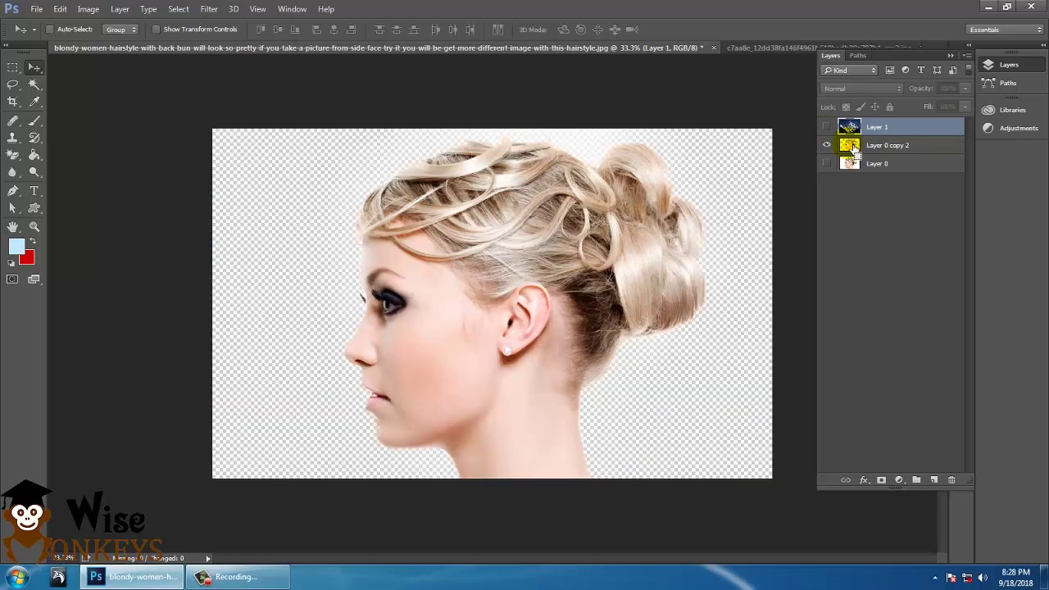
ctrl+click(852, 147)
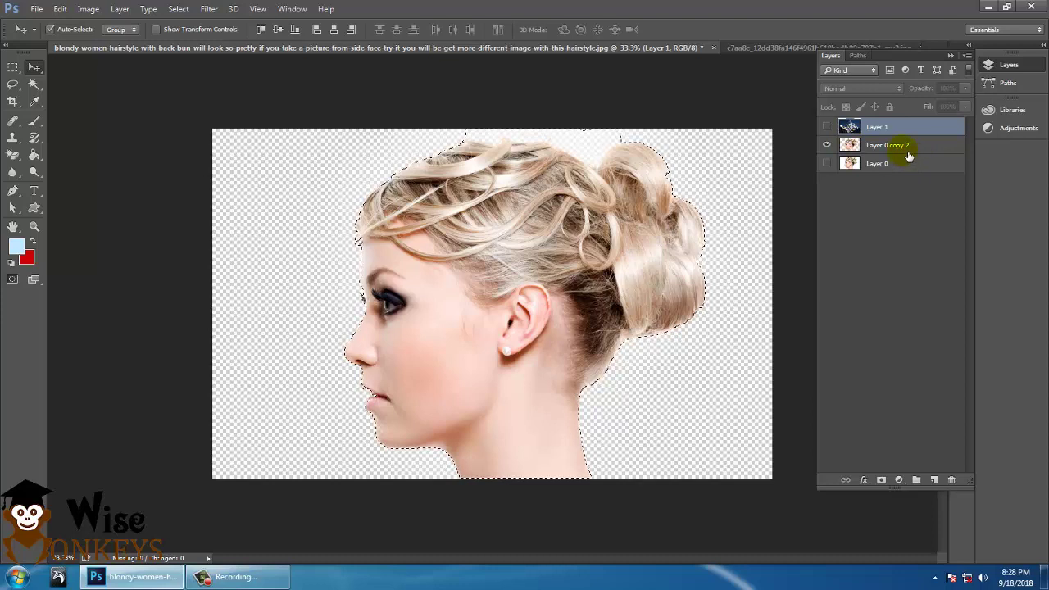
click(826, 127)
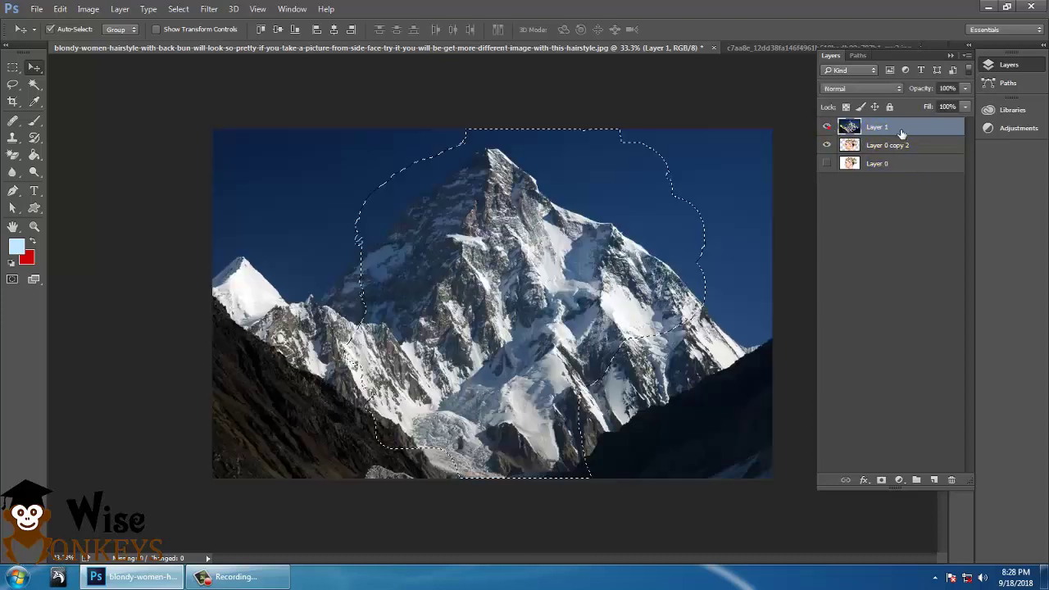
click(688, 281)
click(826, 127)
click(826, 127)
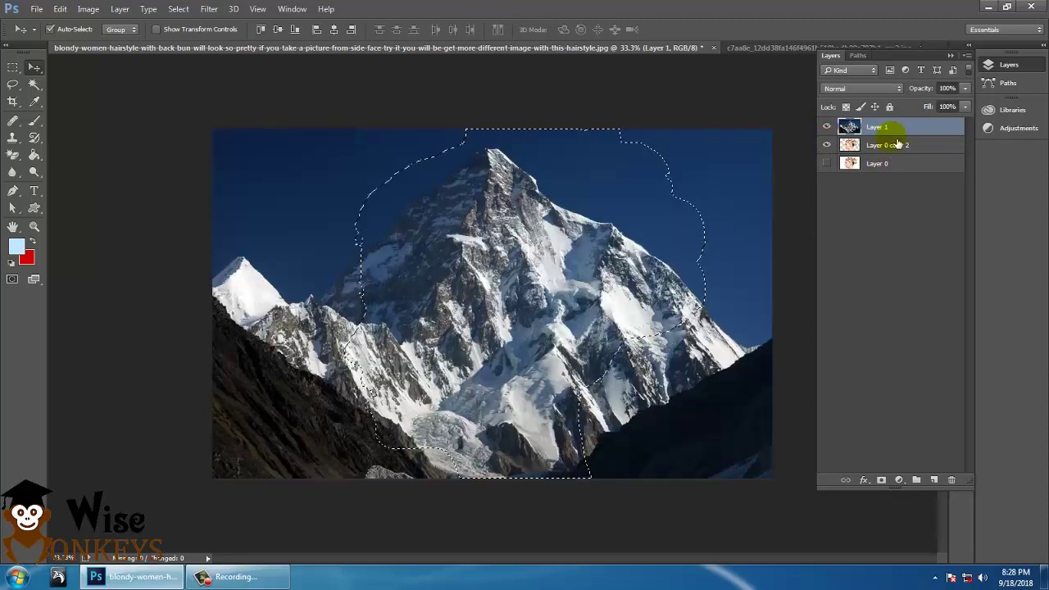
click(880, 481)
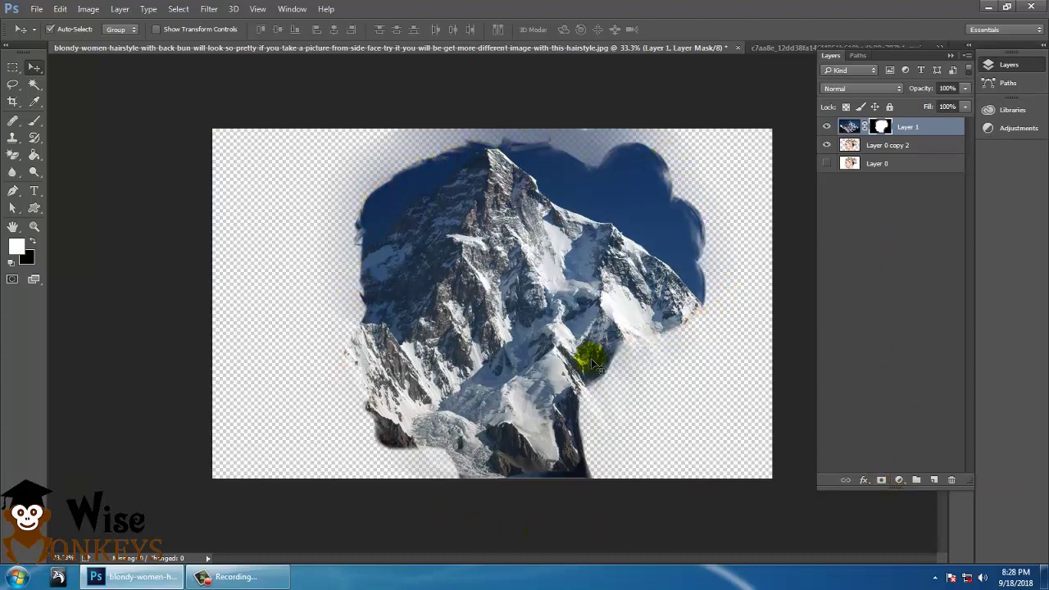
Try out the blend modes from Dissolve through Color on the masked mountain layer.
click(854, 88)
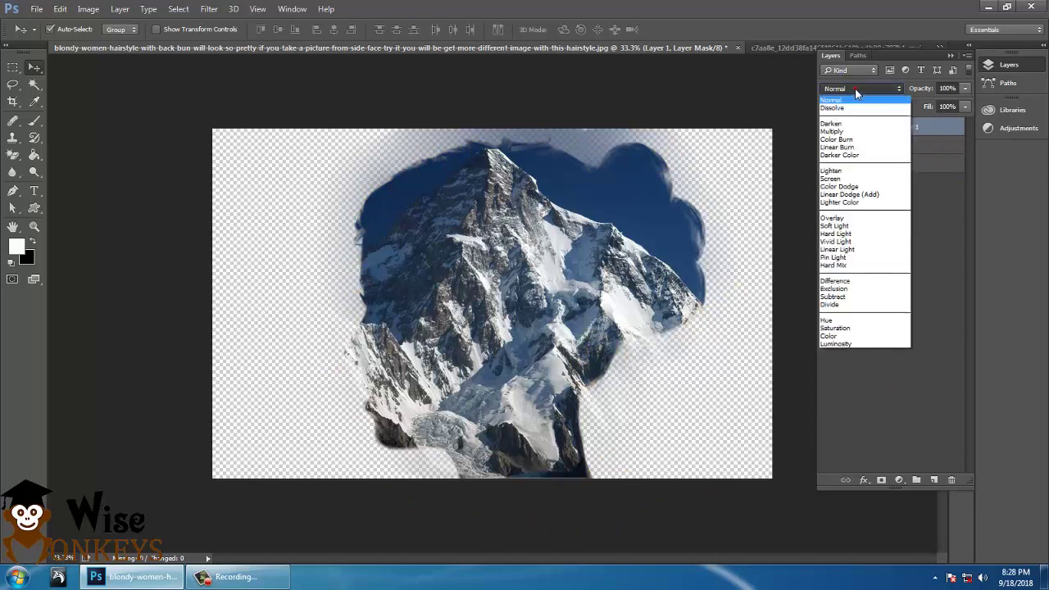
click(855, 108)
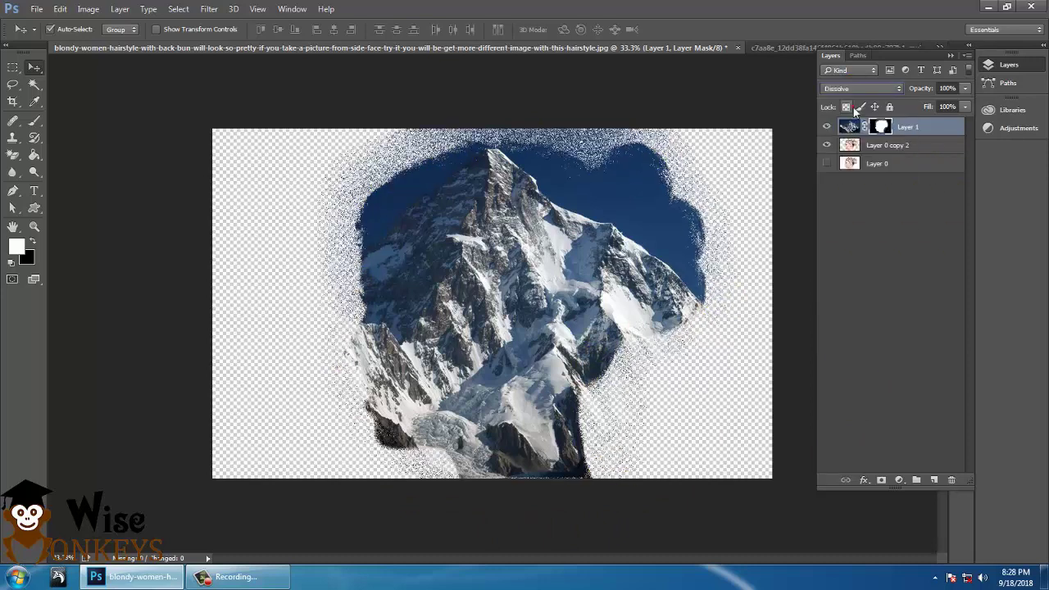
key(Down)
key(Down)
key(Down)
key(Down)
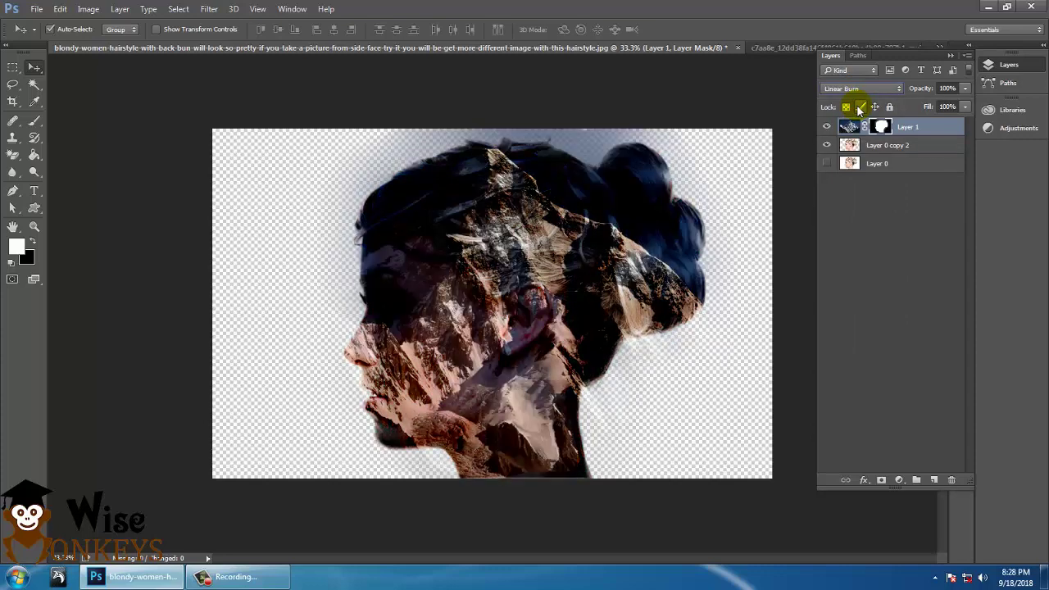
key(Down)
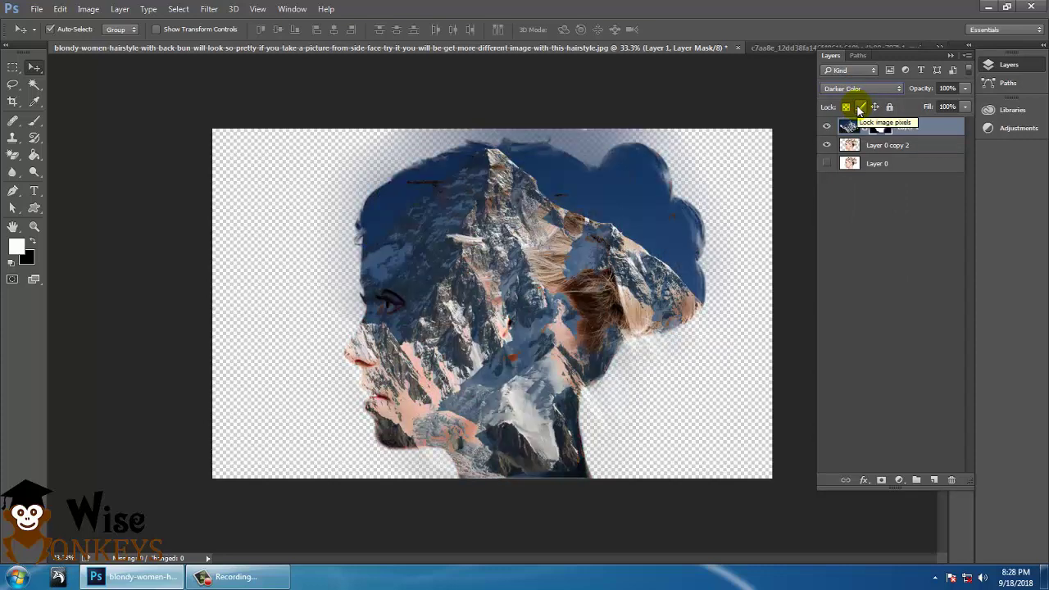
key(Down)
key(Down)
key(Down)
key(Down)
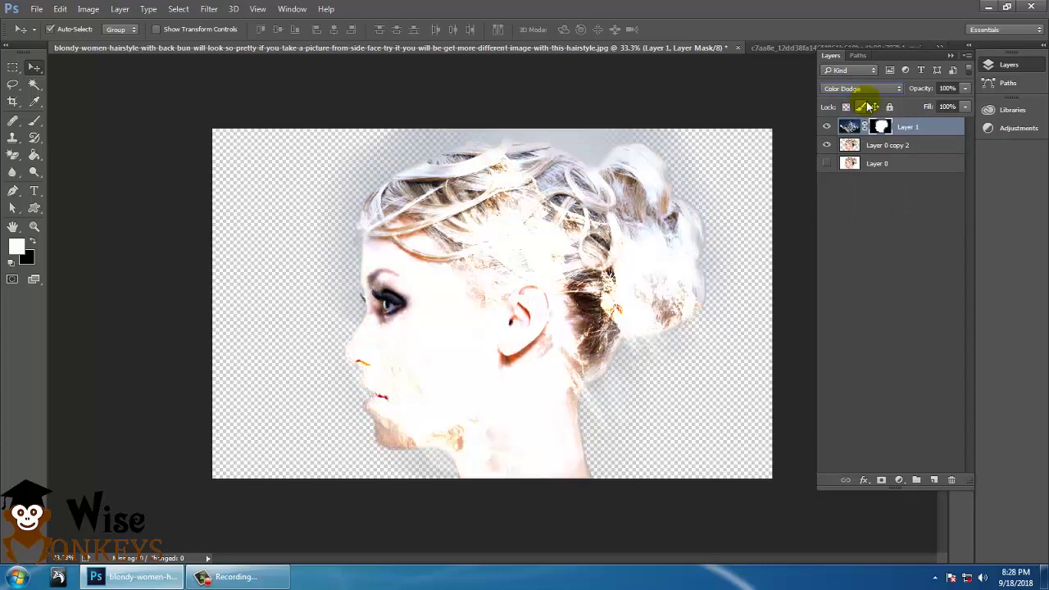
key(Down)
key(Down)
key(Down)
key(Down)
key(Down)
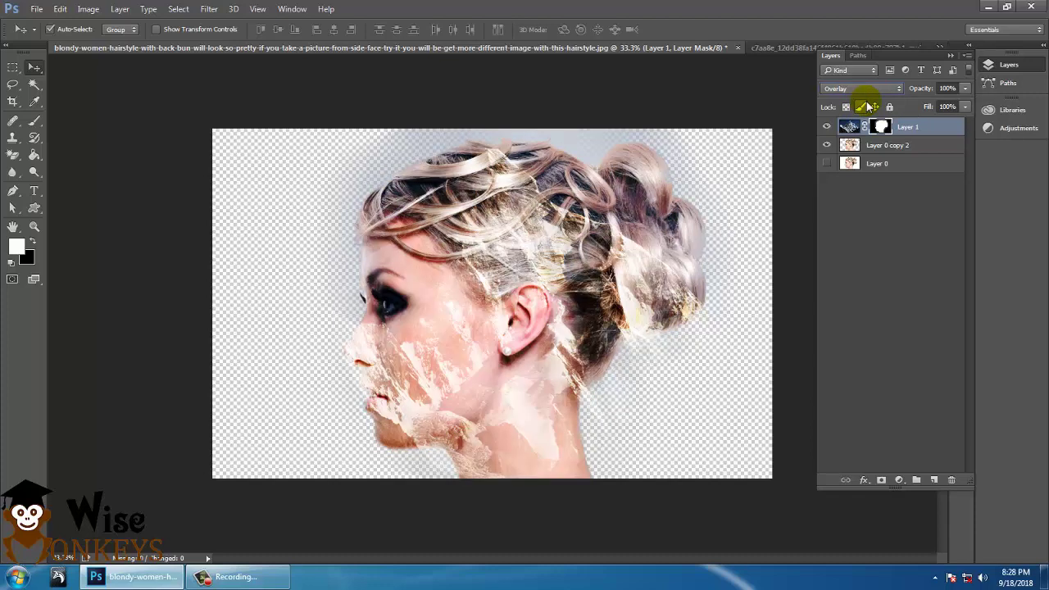
key(Up)
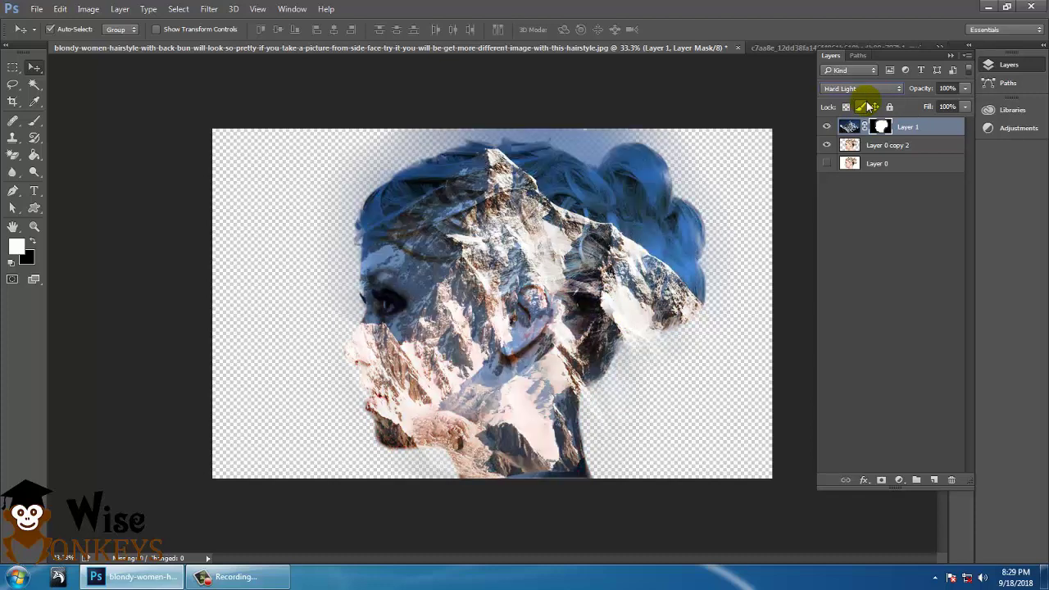
key(Down)
key(Down)
key(Down)
key(Down)
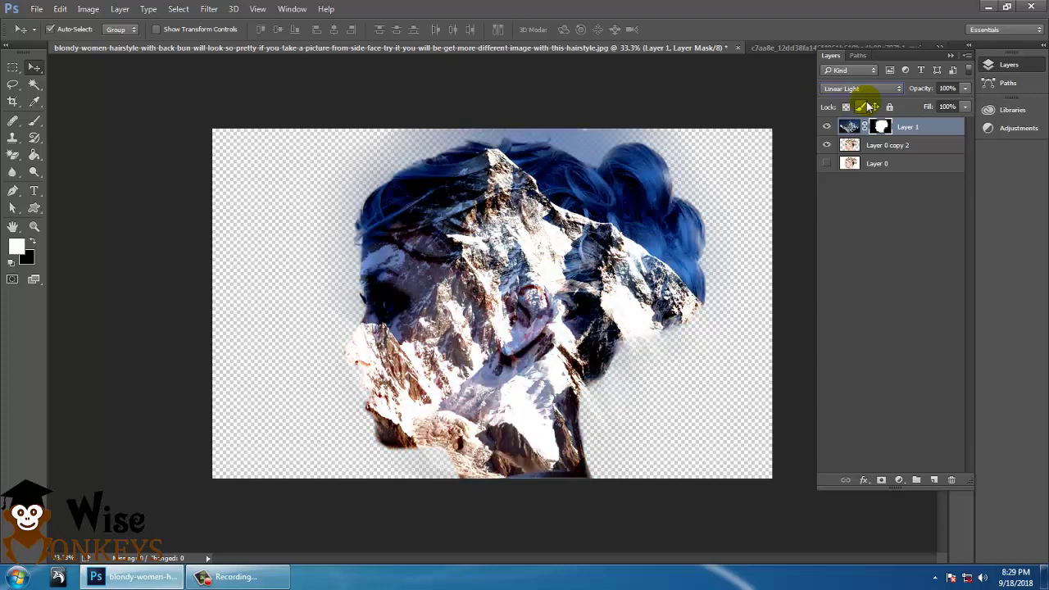
key(Down)
key(Down)
key(Down)
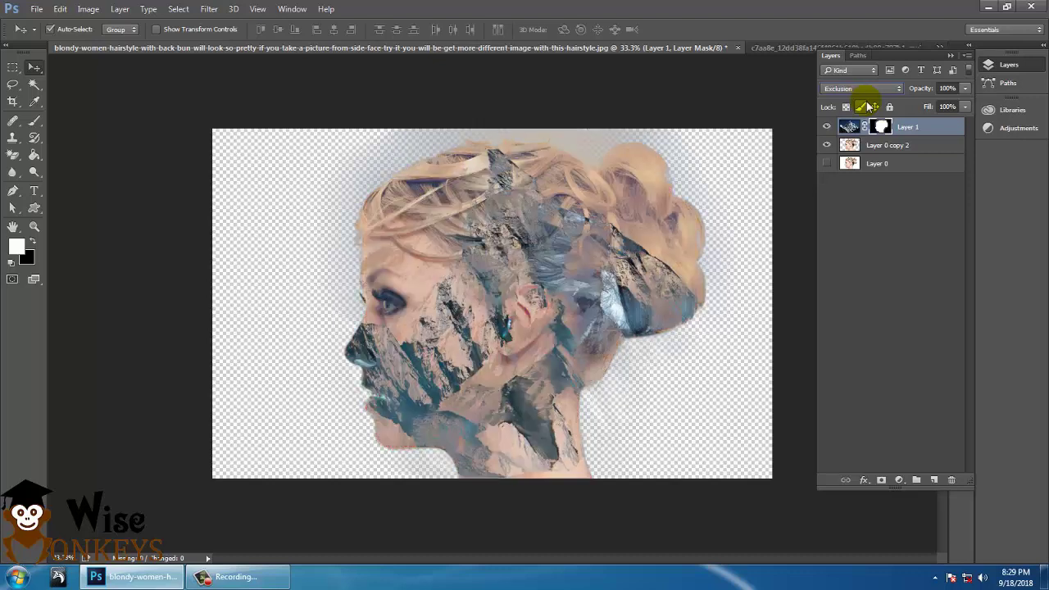
key(Down)
key(Down)
key(Down)
key(Down)
key(Down)
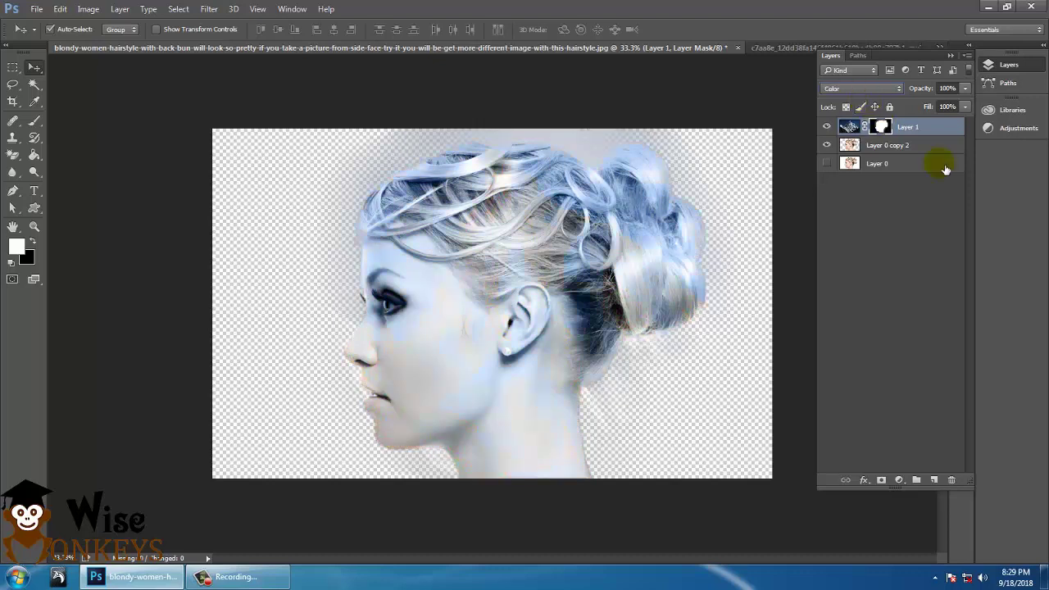
Set the blend mode of the masked mountain layer to Multiply.
click(861, 88)
click(860, 105)
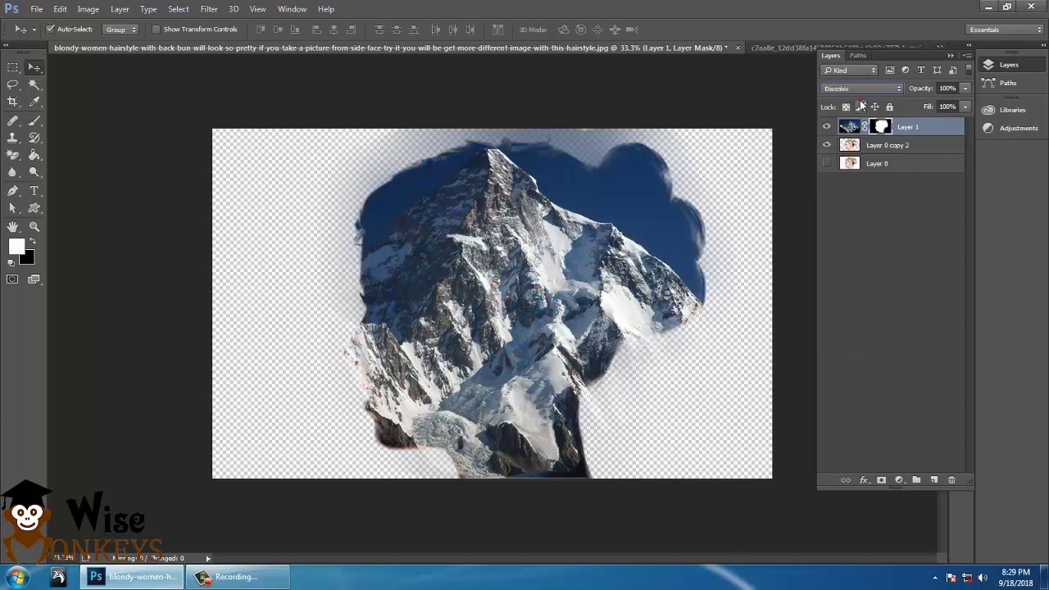
key(Down)
key(Down)
key(Down)
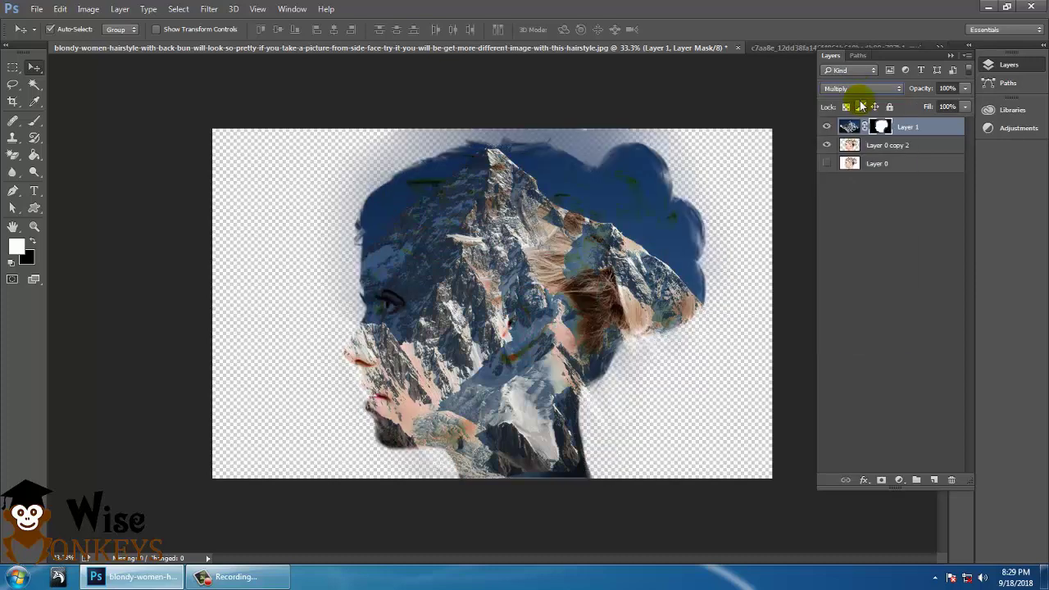
key(Up)
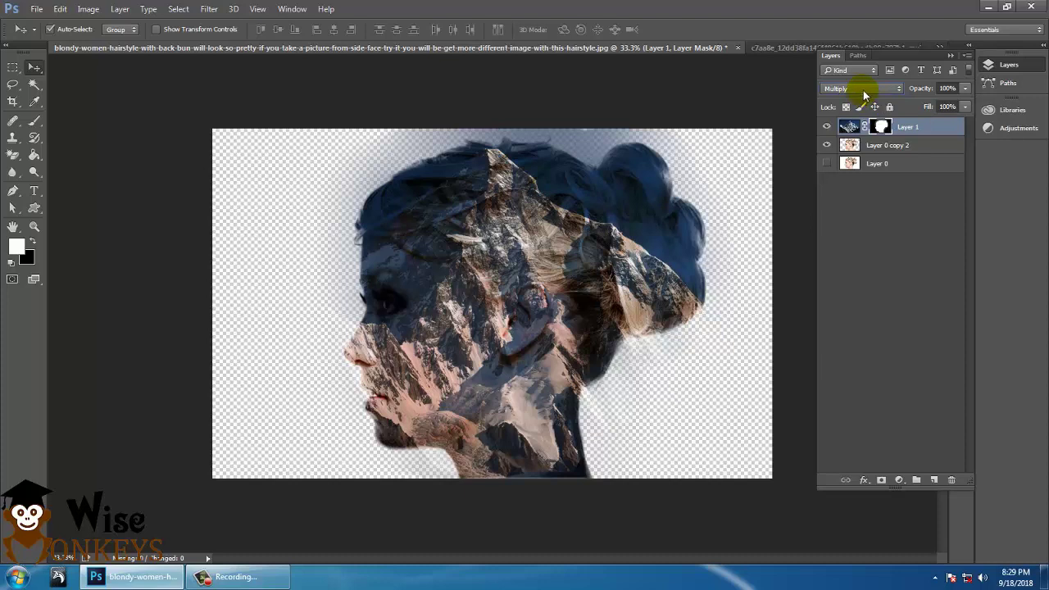
Target the mountain layer's mask and prepare the Brush tool with black as the foreground colour and a size of 400 px.
click(888, 129)
click(888, 129)
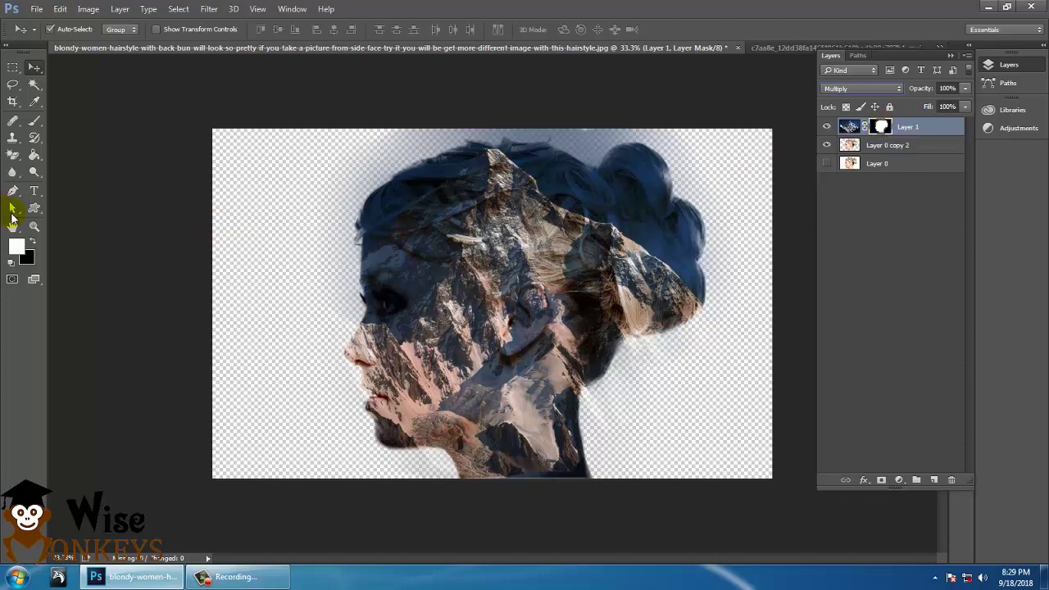
click(36, 123)
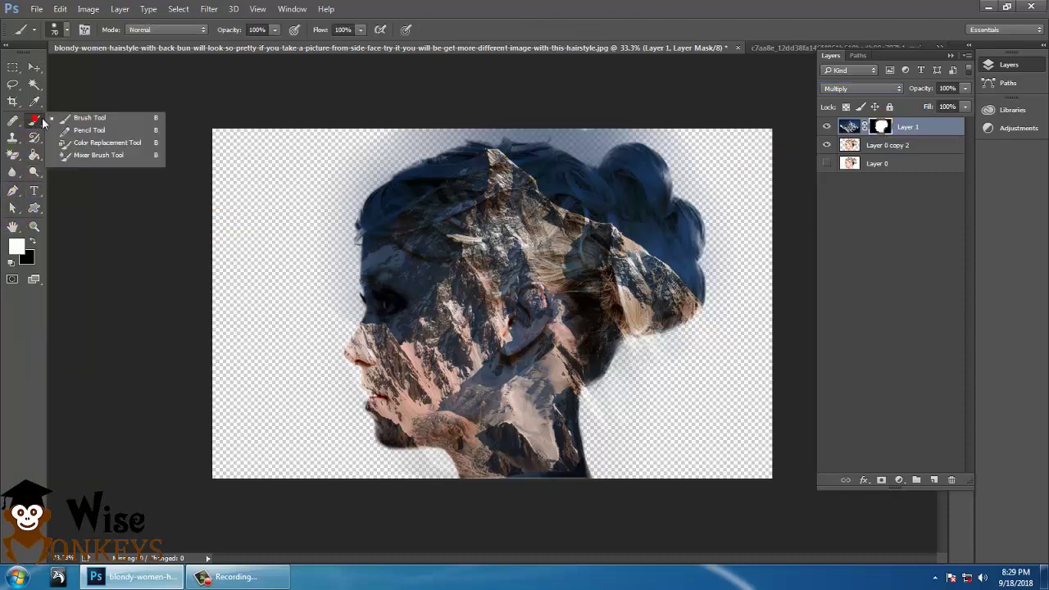
click(82, 116)
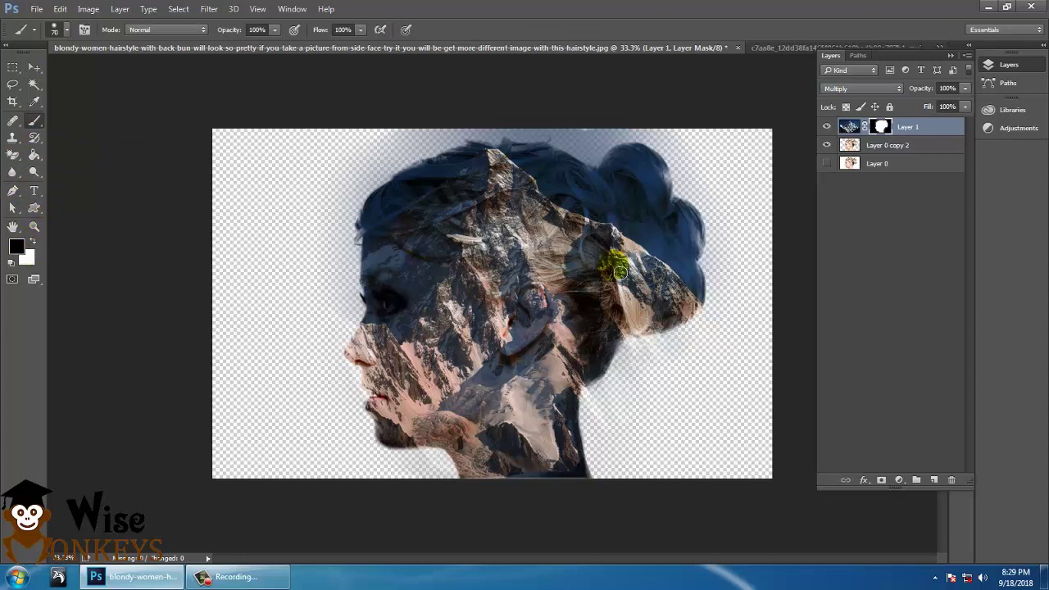
key(bracketright)
key(bracketright)
key(bracketright)
key(bracketright)
Try painting the mountain out of the hair bun on the mask, undo the stroke, and keep the layer's opacity at 100%.
mouse_move(647, 205)
mouse_down()
mouse_move(735, 277)
mouse_move(725, 261)
mouse_move(743, 288)
mouse_move(622, 197)
mouse_move(552, 160)
mouse_move(530, 161)
mouse_move(646, 174)
mouse_move(705, 217)
mouse_move(764, 366)
mouse_up()
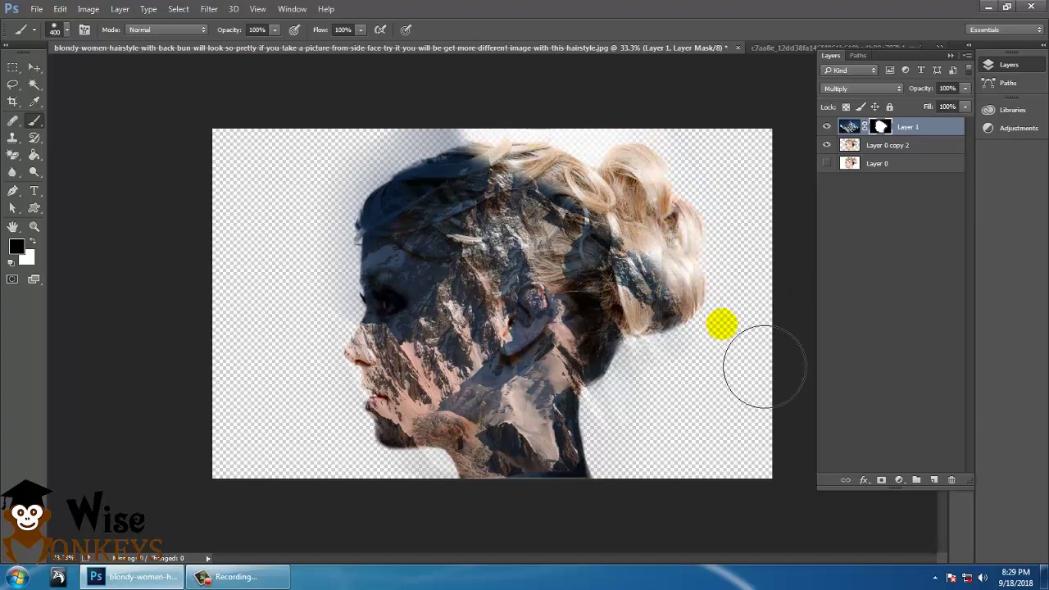
key(ctrl+z)
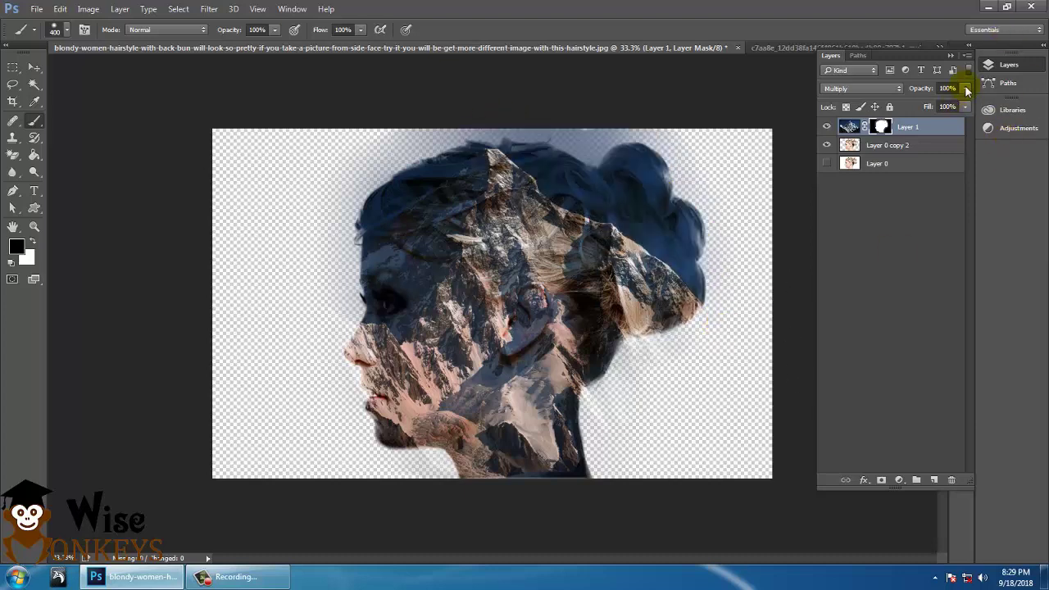
drag(918, 101, 990, 109)
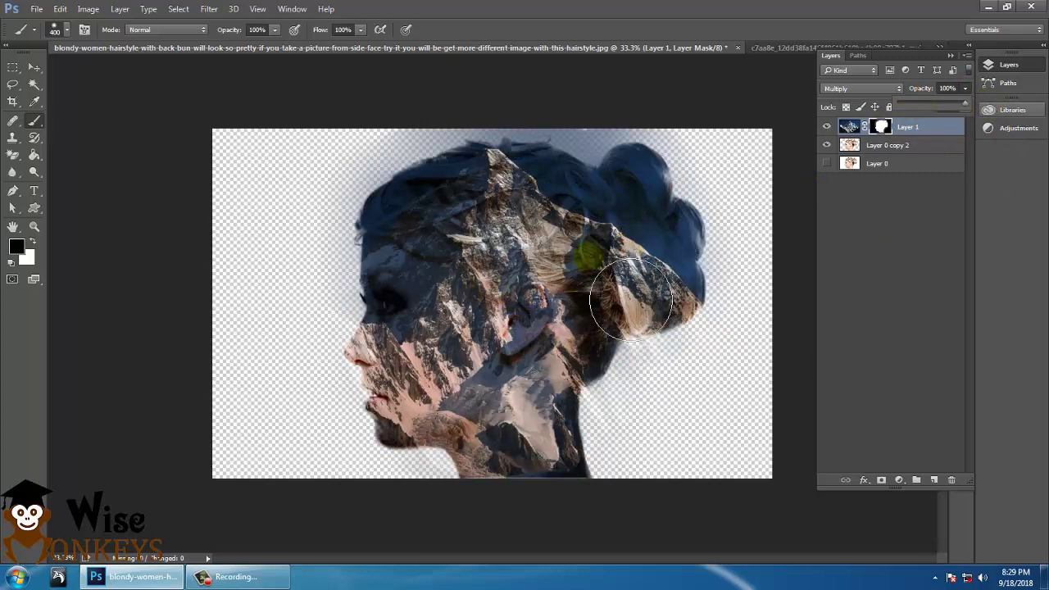
Try painting the hair bun on the mountain layer's mask with grey 9f9e9e and undo the stroke.
click(12, 263)
click(17, 246)
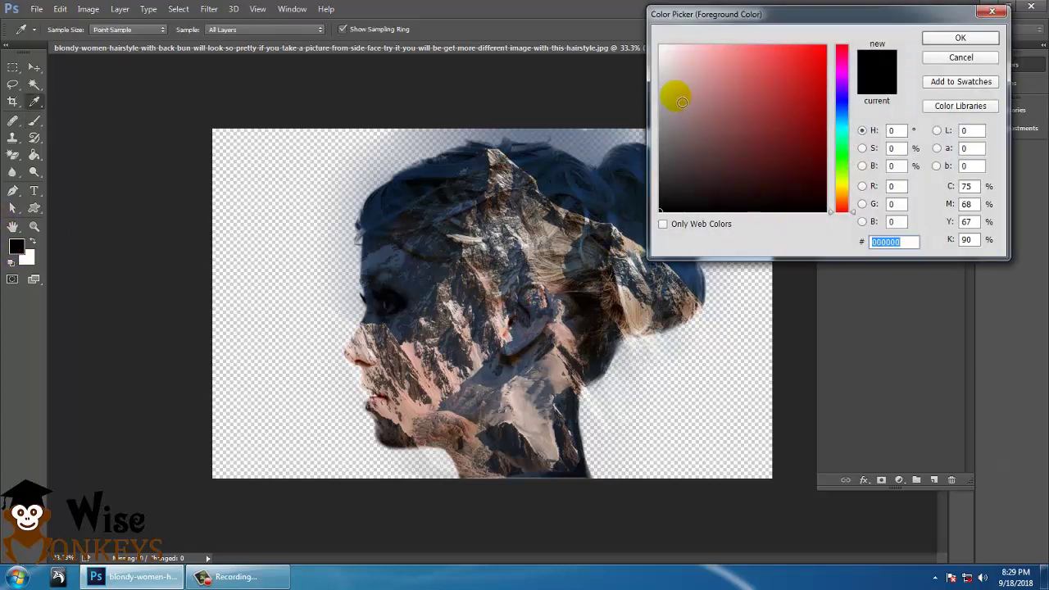
click(666, 104)
click(960, 37)
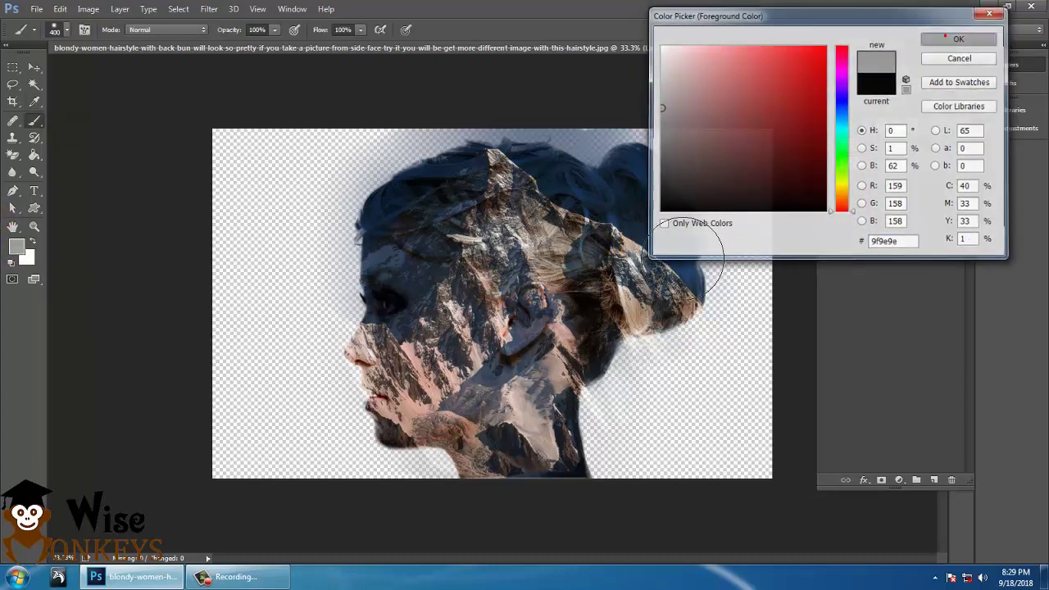
mouse_move(703, 238)
mouse_down()
mouse_move(639, 197)
mouse_move(608, 215)
mouse_move(569, 159)
mouse_up()
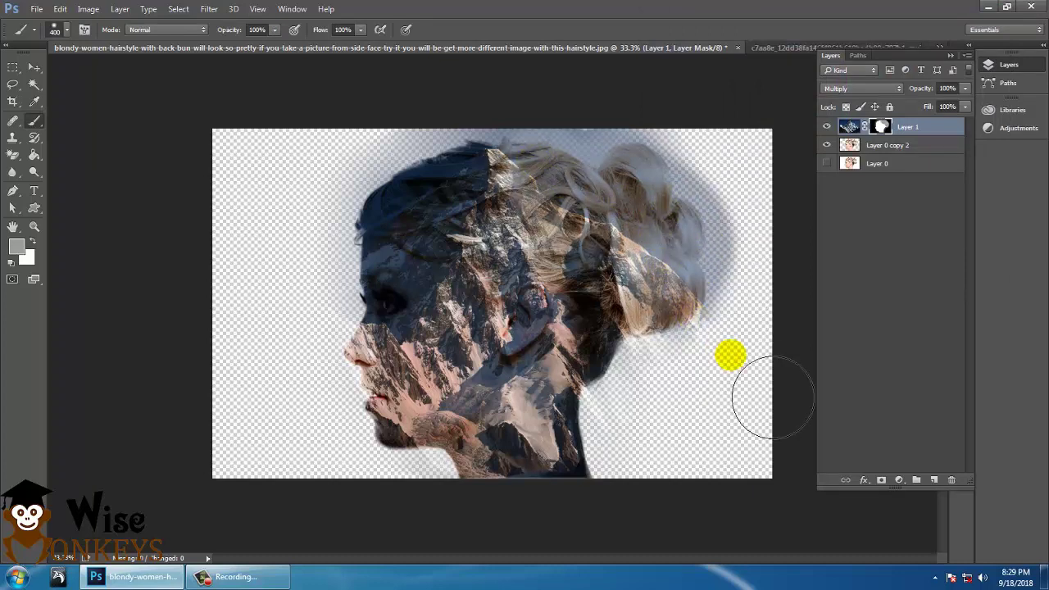
key(ctrl+z)
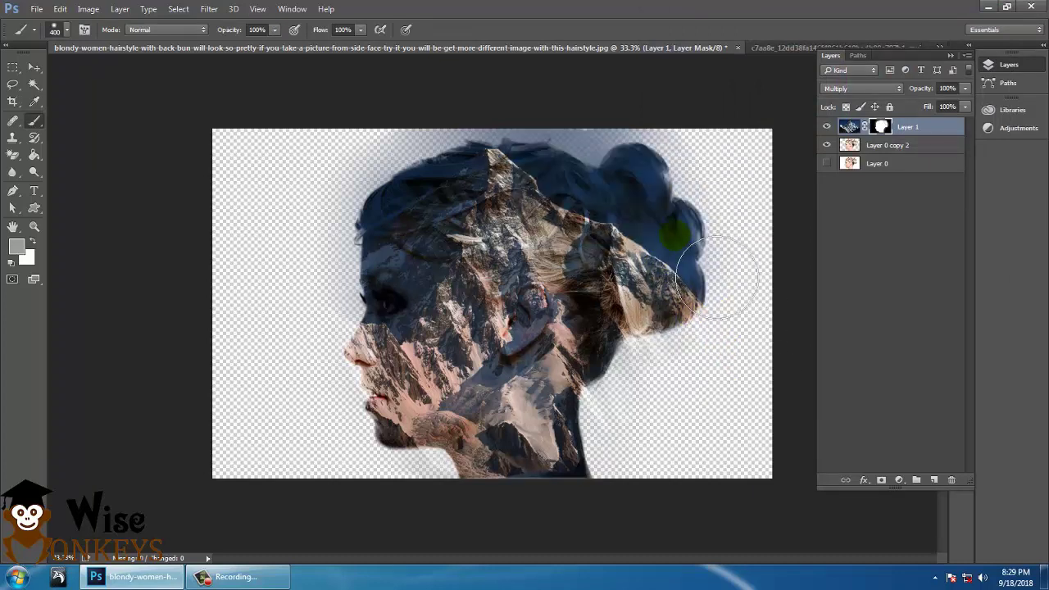
Set the foreground colour to black (000000) and paint the mountain out of the lower face, jaw and neck on the mask.
click(966, 87)
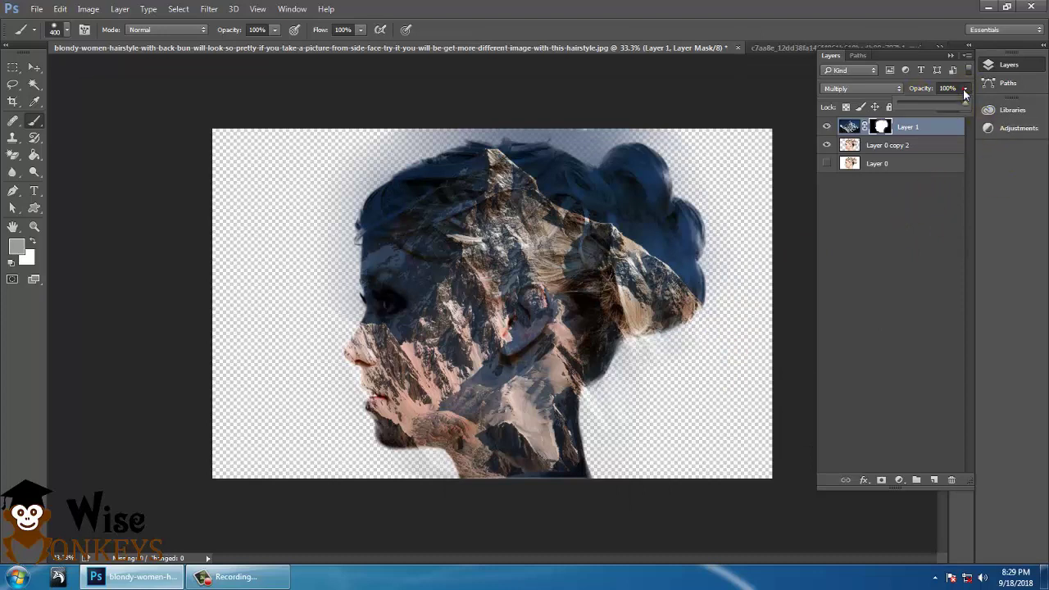
click(16, 245)
text(000000)
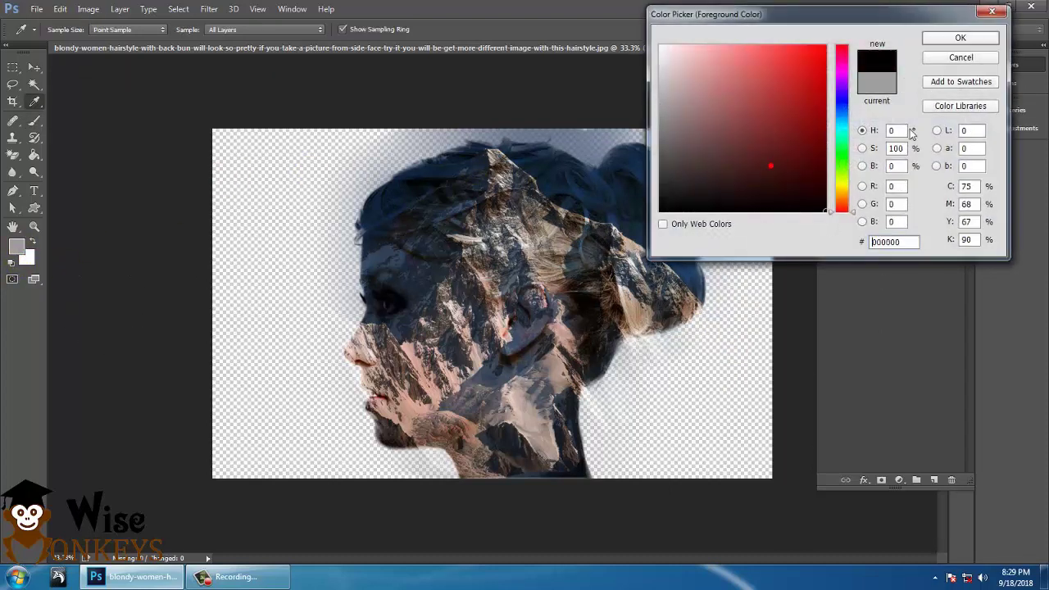
click(979, 38)
drag(492, 360, 551, 502)
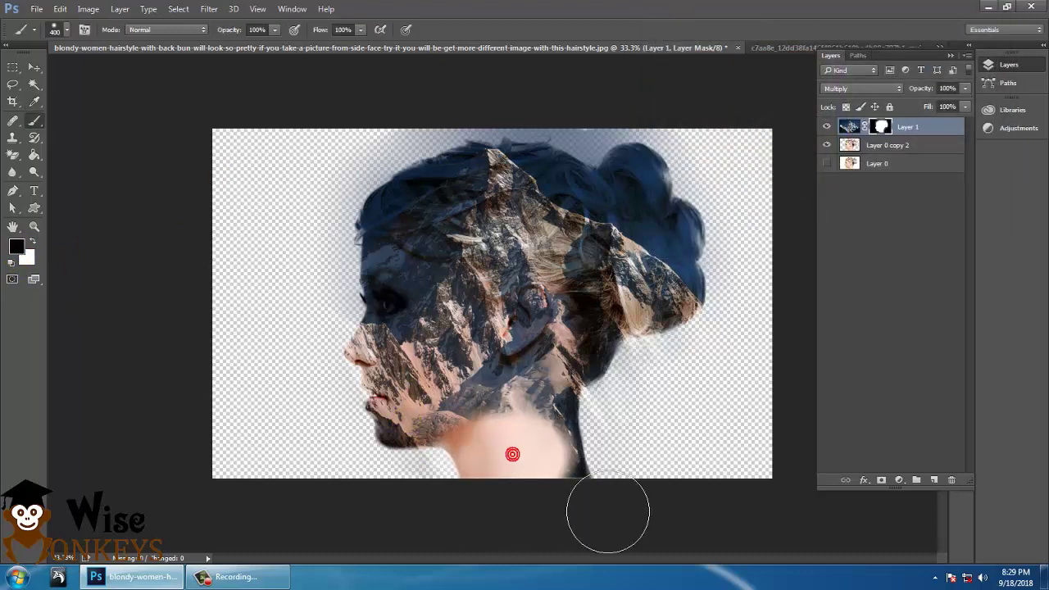
key(ctrl+z)
mouse_move(433, 461)
mouse_down()
mouse_move(508, 503)
mouse_move(557, 498)
mouse_move(515, 503)
mouse_move(583, 457)
mouse_move(493, 435)
mouse_move(411, 436)
mouse_move(484, 494)
mouse_move(521, 445)
mouse_up()
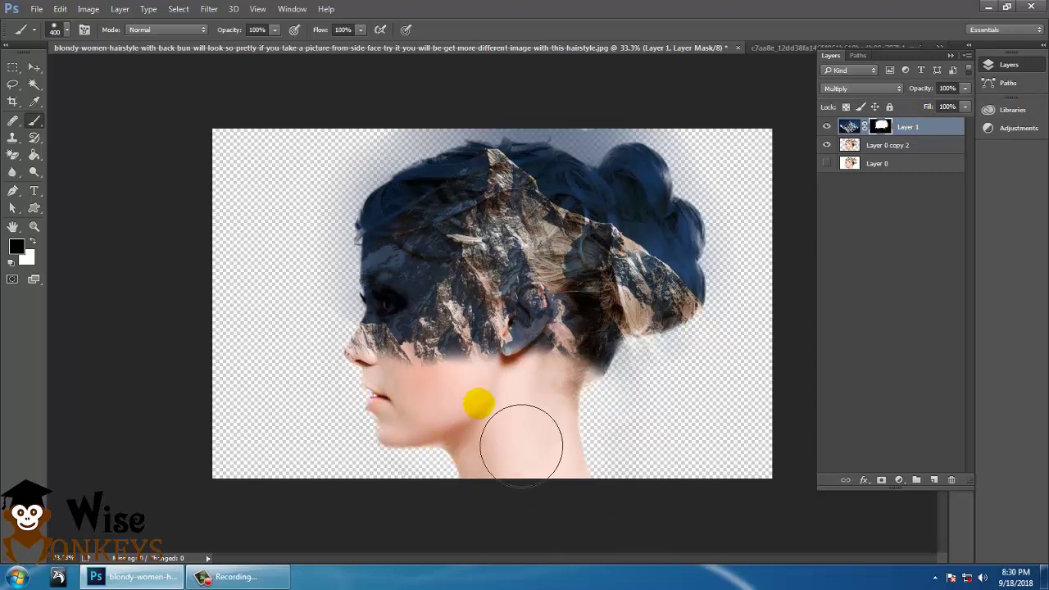
Paint the mountain off the hair edge at the nape and beneath the bun on the mask.
key(ctrl+plus)
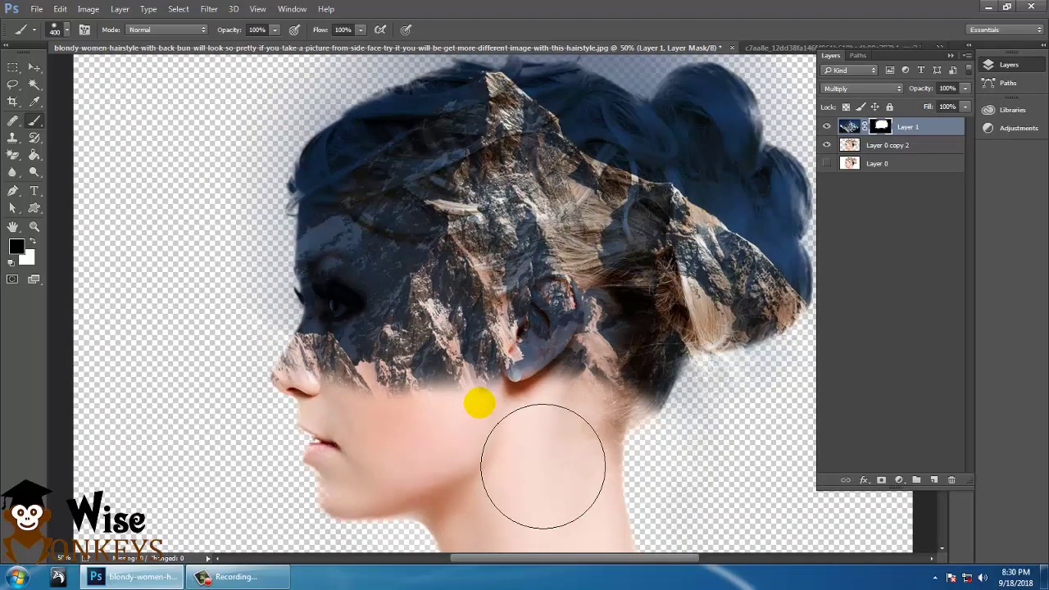
key(ctrl+plus)
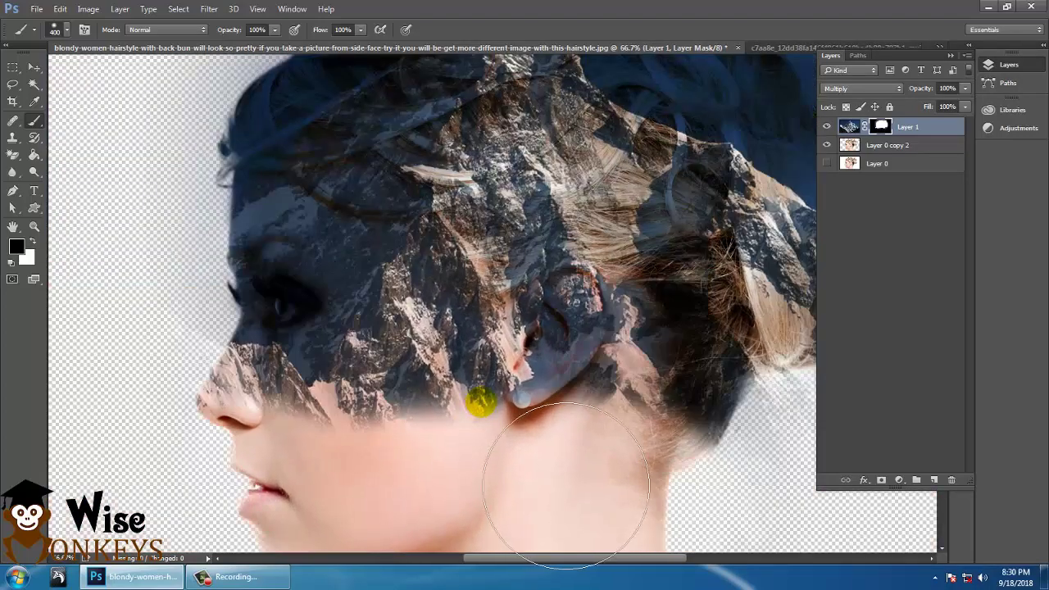
drag(484, 408, 604, 291)
click(774, 47)
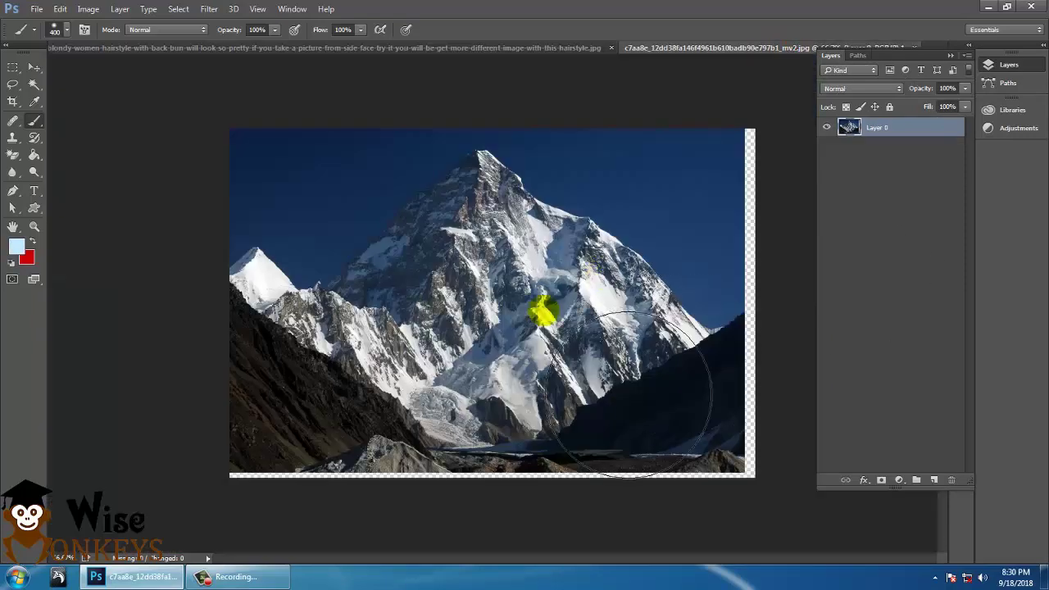
click(443, 48)
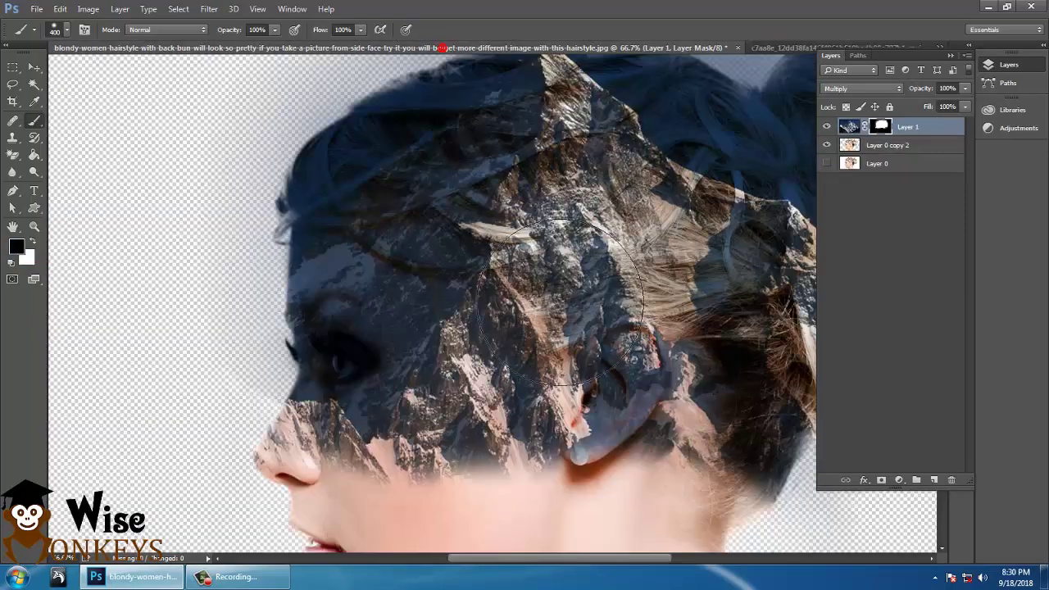
mouse_move(616, 358)
mouse_down()
mouse_move(460, 273)
mouse_move(461, 260)
mouse_up()
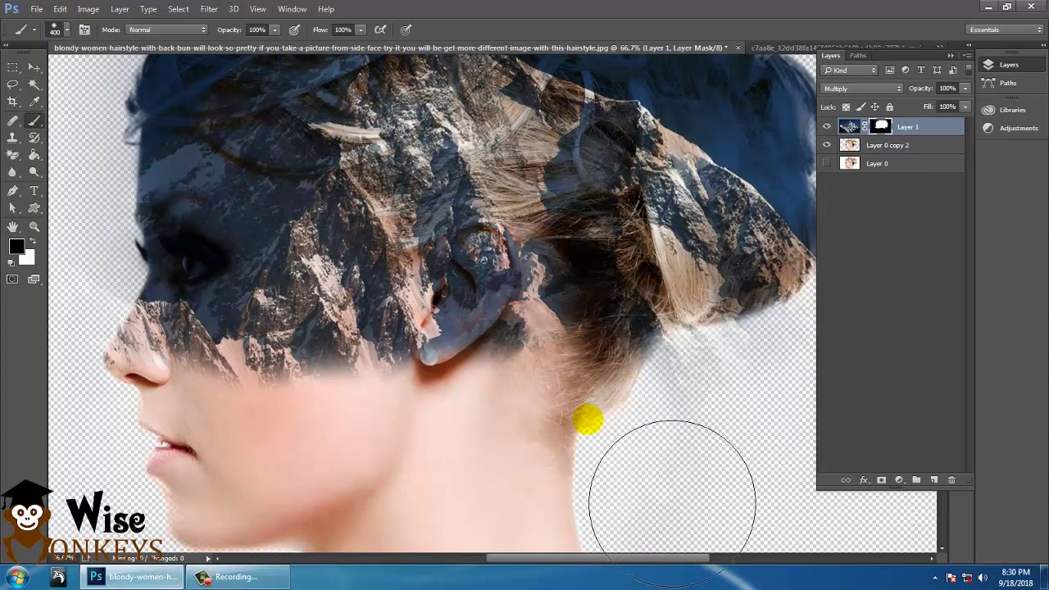
drag(606, 397, 536, 465)
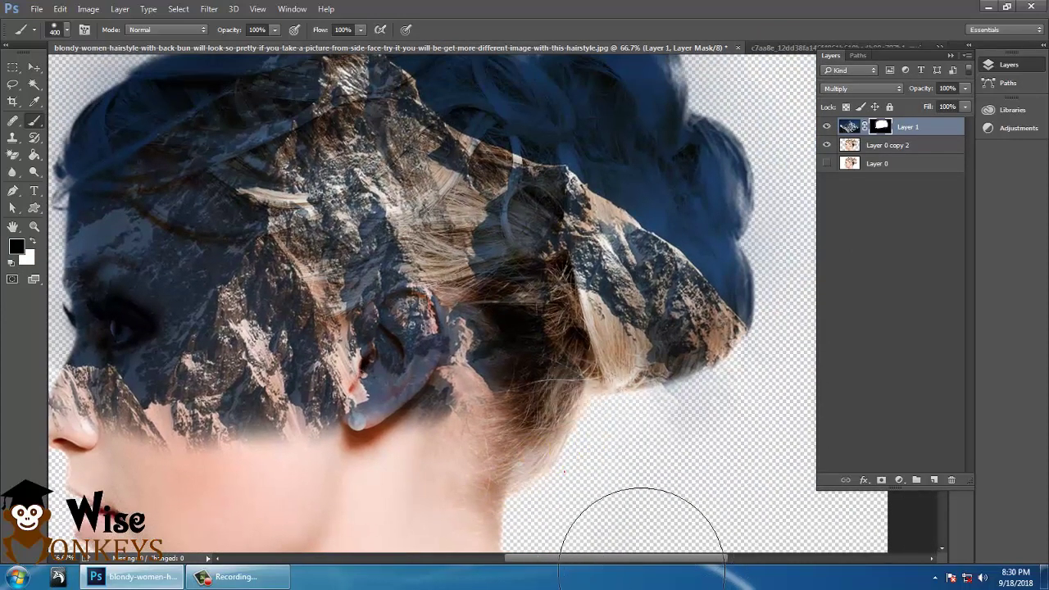
drag(573, 341, 622, 459)
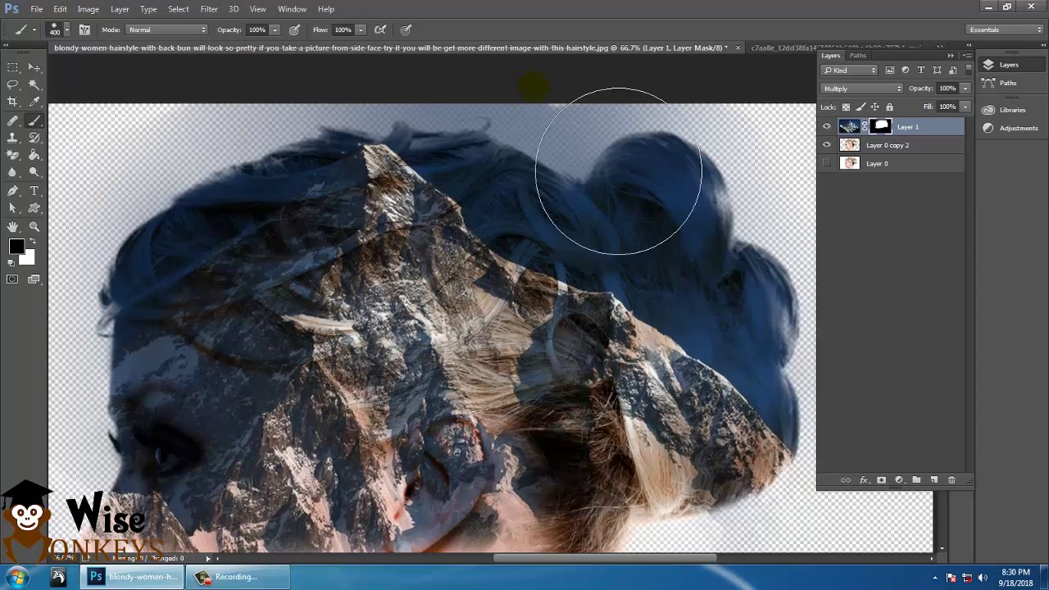
Reduce the brush to about 150 px and mask out the bluish haze along the top outline of the hair.
drag(620, 160, 265, 110)
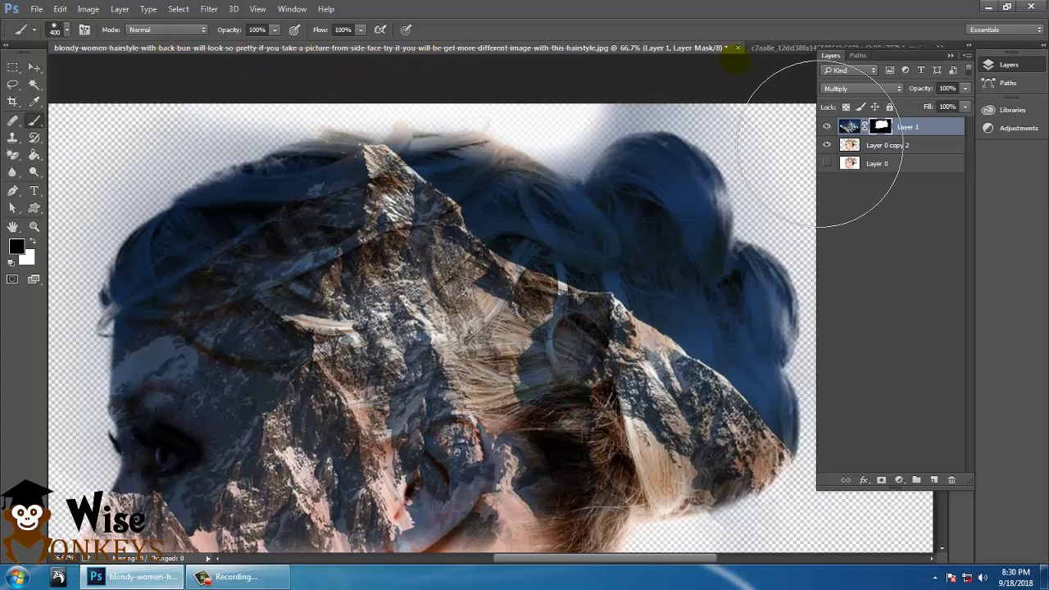
key(ctrl+z)
key(bracketleft)
key(bracketleft)
key(bracketleft)
key(bracketleft)
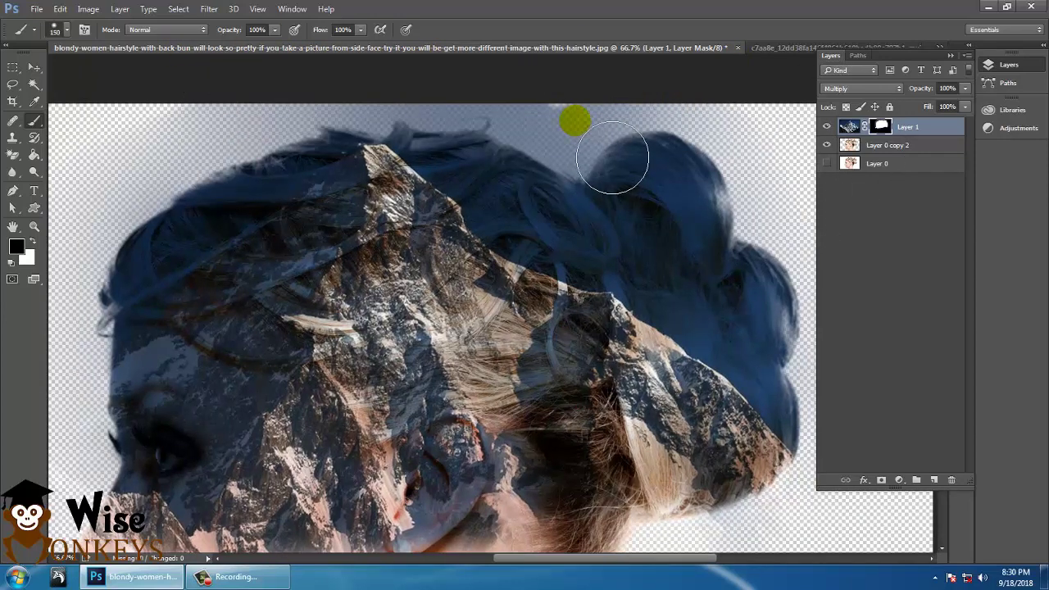
mouse_move(605, 161)
mouse_down()
mouse_move(473, 135)
mouse_move(329, 135)
mouse_move(256, 155)
mouse_move(126, 231)
mouse_move(89, 268)
mouse_move(180, 253)
mouse_up()
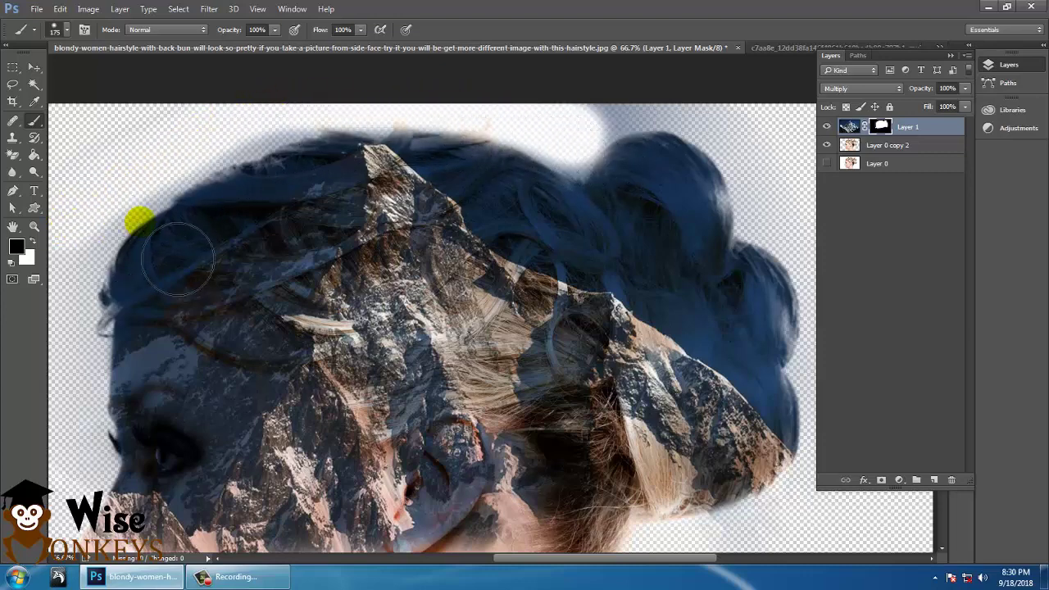
Enlarge the brush to 400 px and mask out the remaining haze in front of the face and around the bun.
key(ctrl+minus)
key(ctrl+minus)
key(bracketright)
key(bracketright)
key(bracketright)
key(bracketright)
key(bracketright)
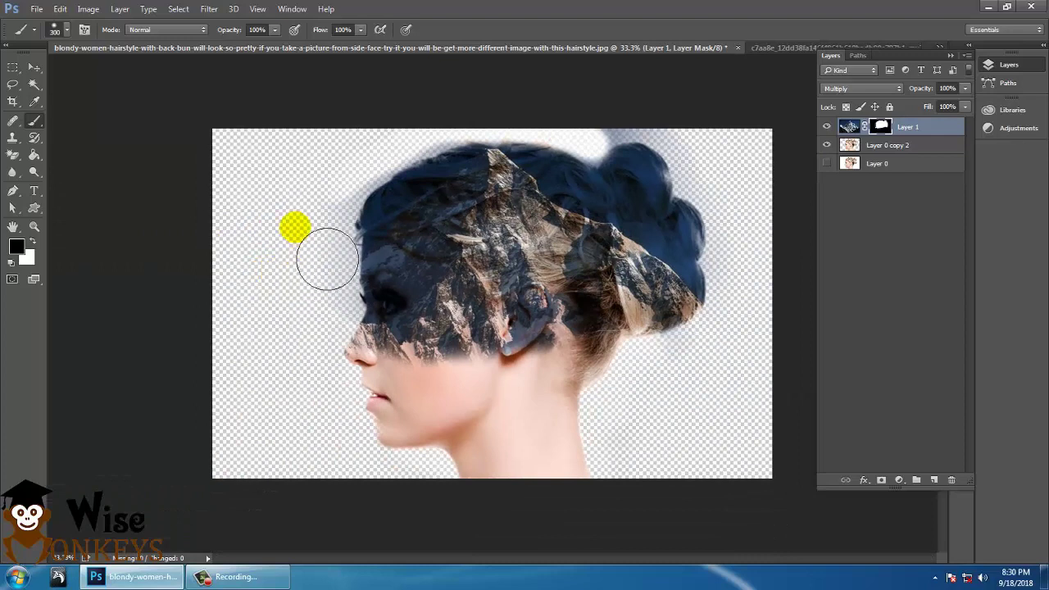
key(bracketleft)
click(333, 161)
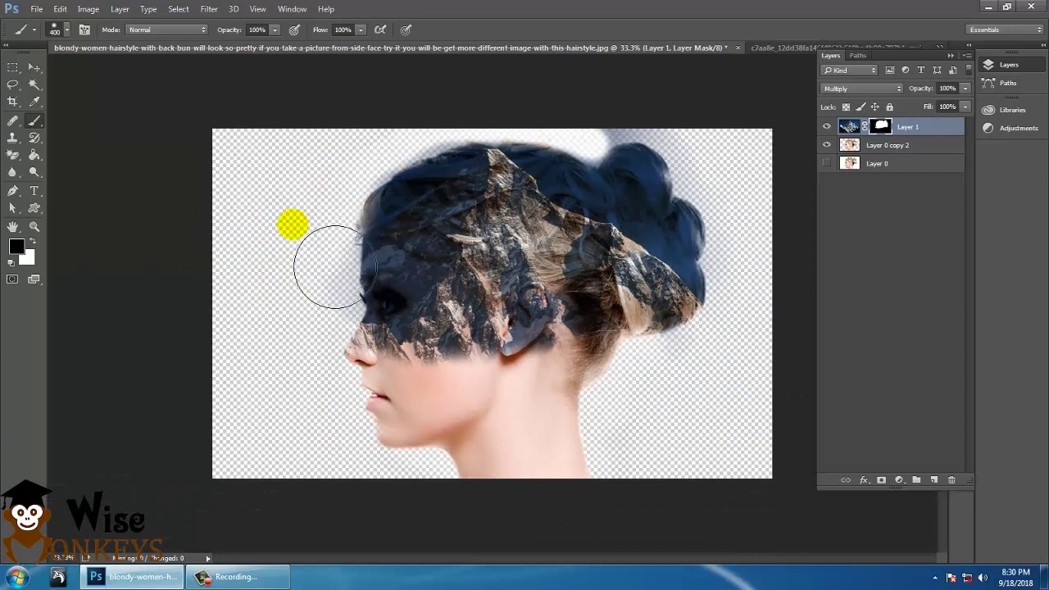
mouse_move(327, 304)
mouse_down()
mouse_move(352, 324)
mouse_move(351, 255)
mouse_move(404, 188)
mouse_move(489, 129)
mouse_move(663, 111)
mouse_move(658, 133)
mouse_move(629, 153)
mouse_move(687, 137)
mouse_move(759, 167)
mouse_move(803, 257)
mouse_move(807, 365)
mouse_move(775, 423)
mouse_move(718, 450)
mouse_move(712, 494)
mouse_move(745, 473)
mouse_up()
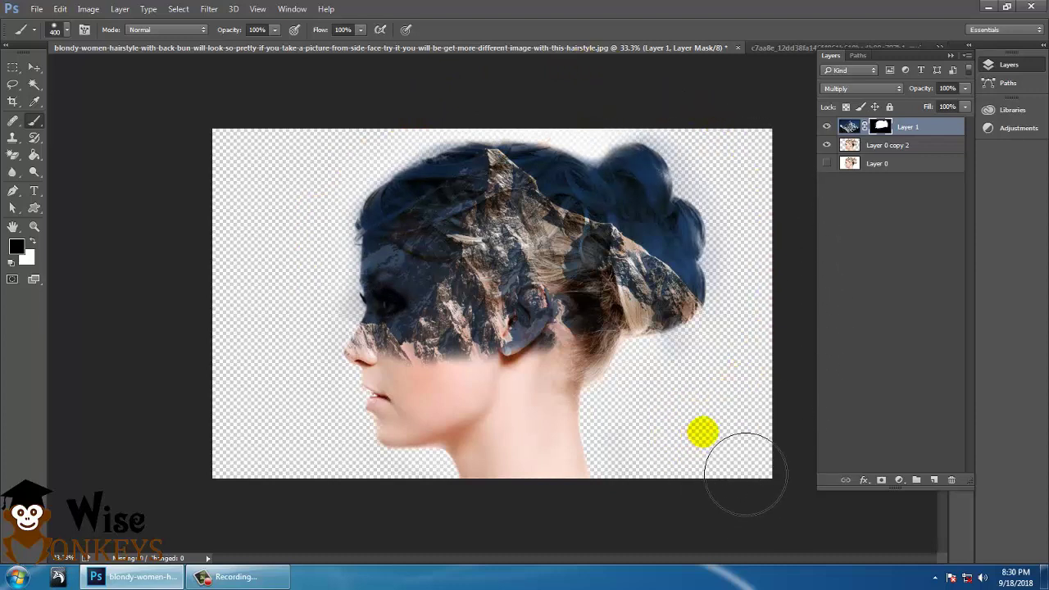
Widen the canvas to 16 inches with the anchor at the middle right so that it extends to the left.
click(88, 9)
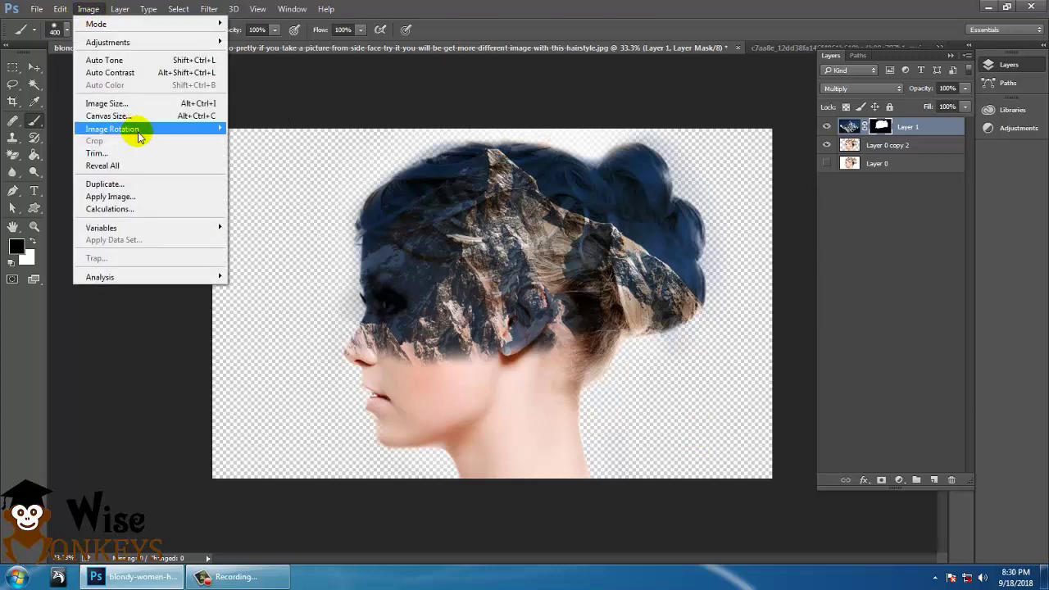
click(111, 116)
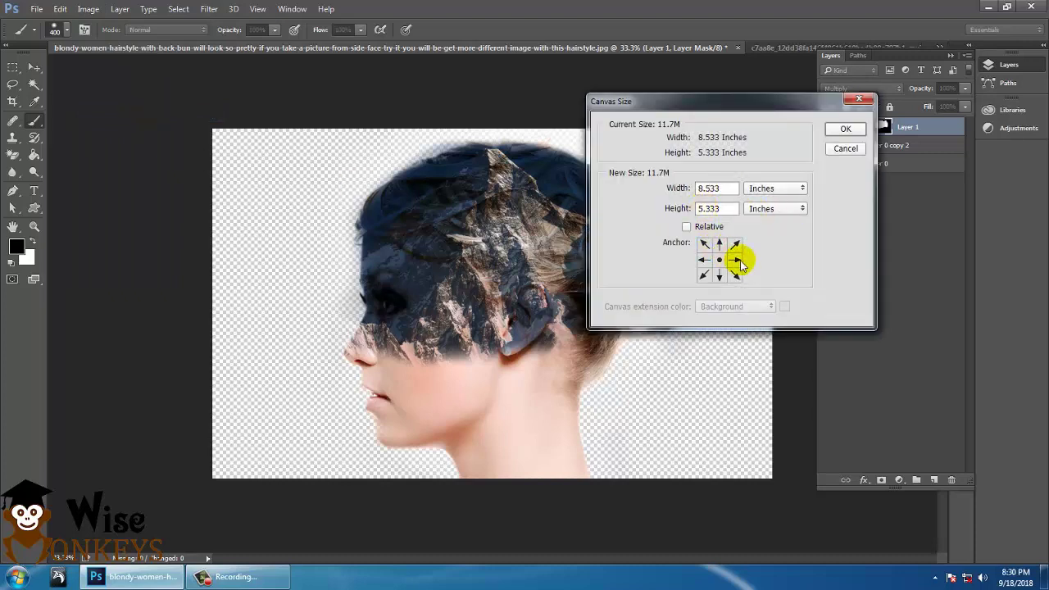
click(709, 190)
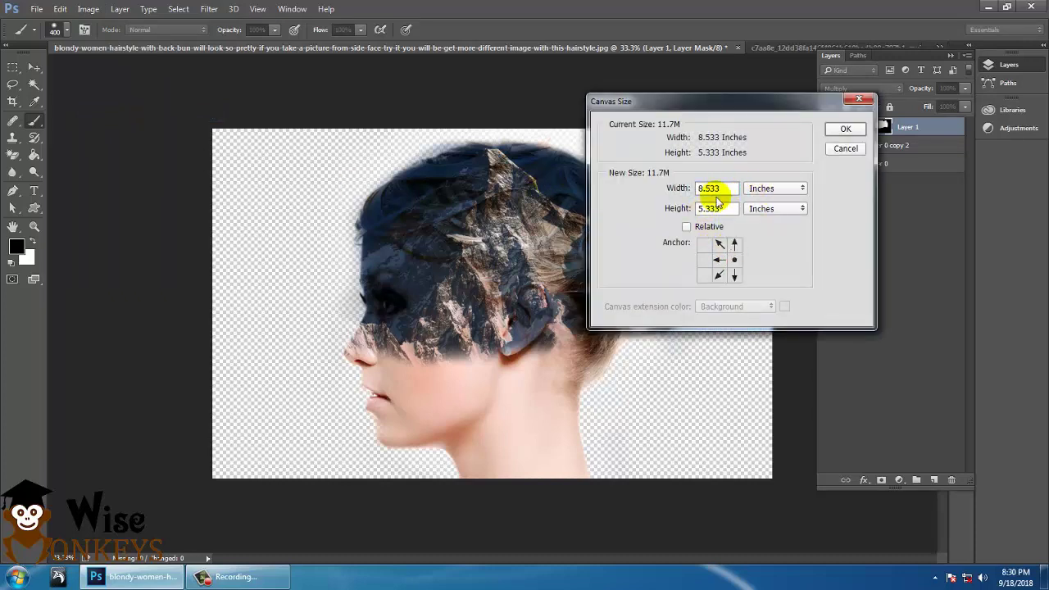
text(1)
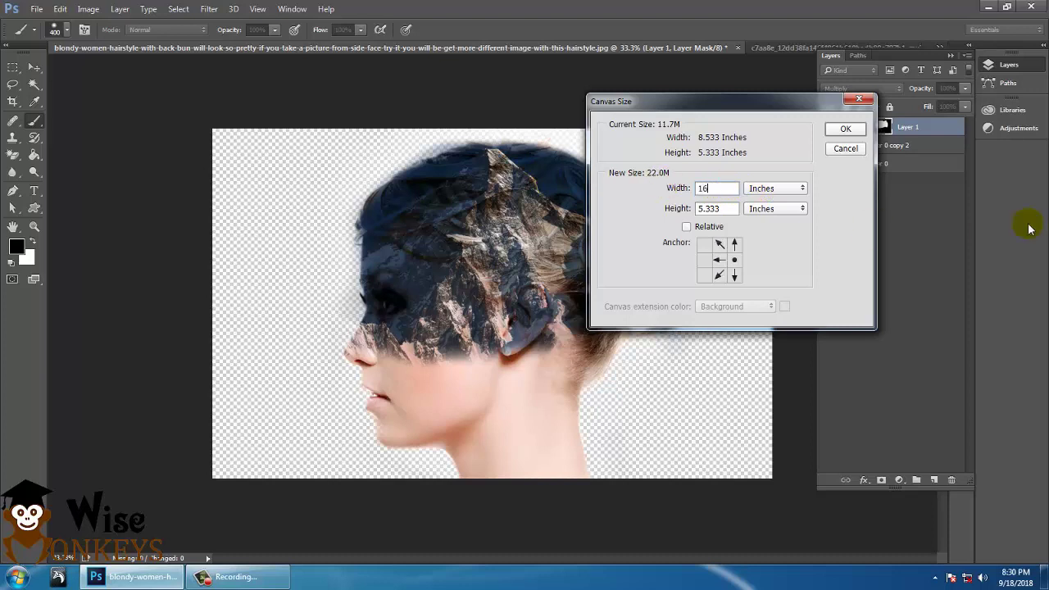
text(6)
click(845, 129)
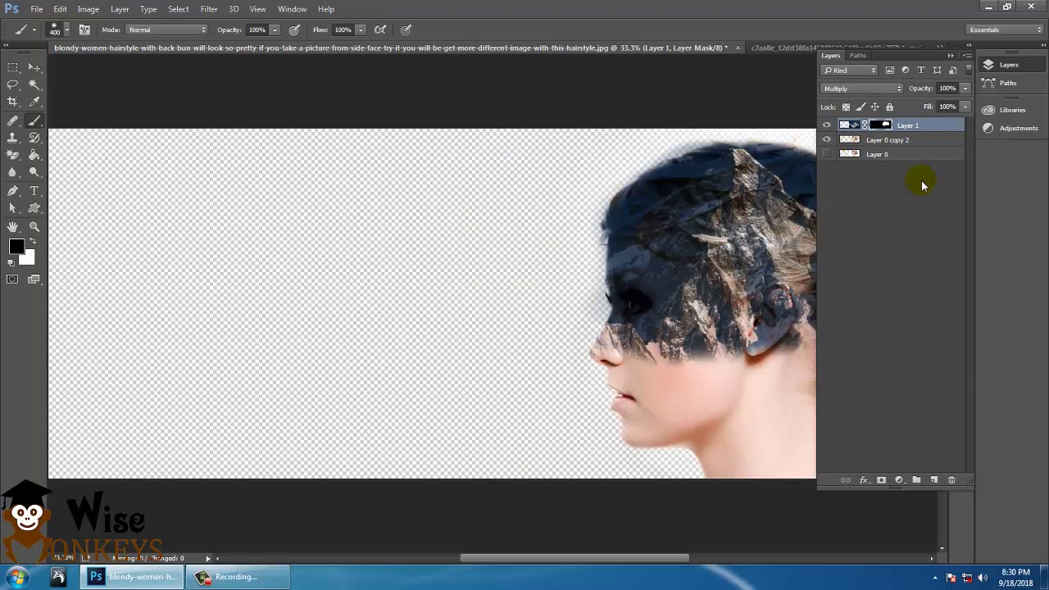
Show the original portrait on Layer 0 and move it to the empty left part of the canvas.
key(ctrl+minus)
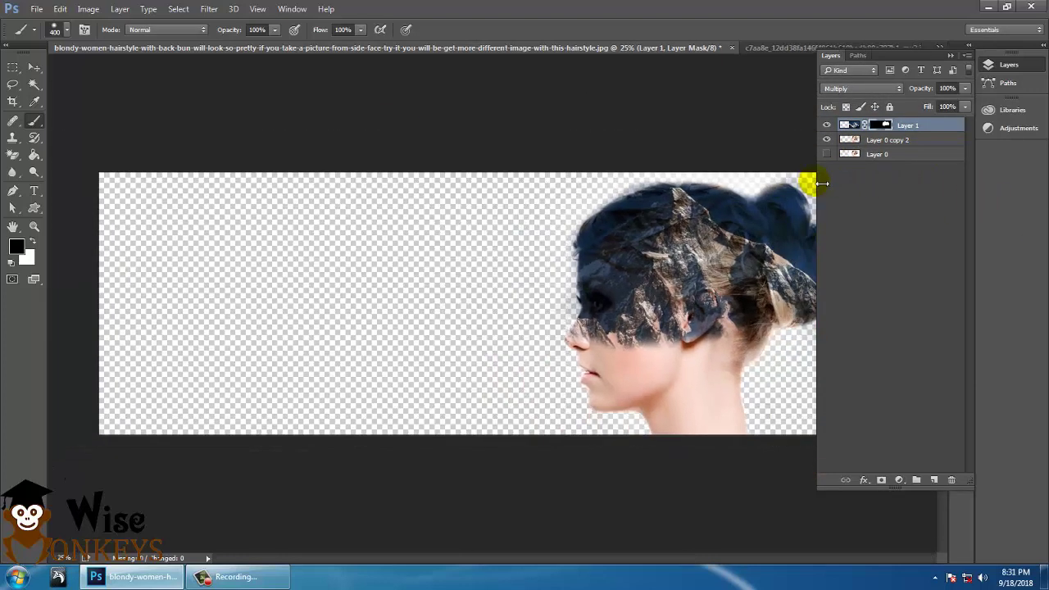
click(828, 154)
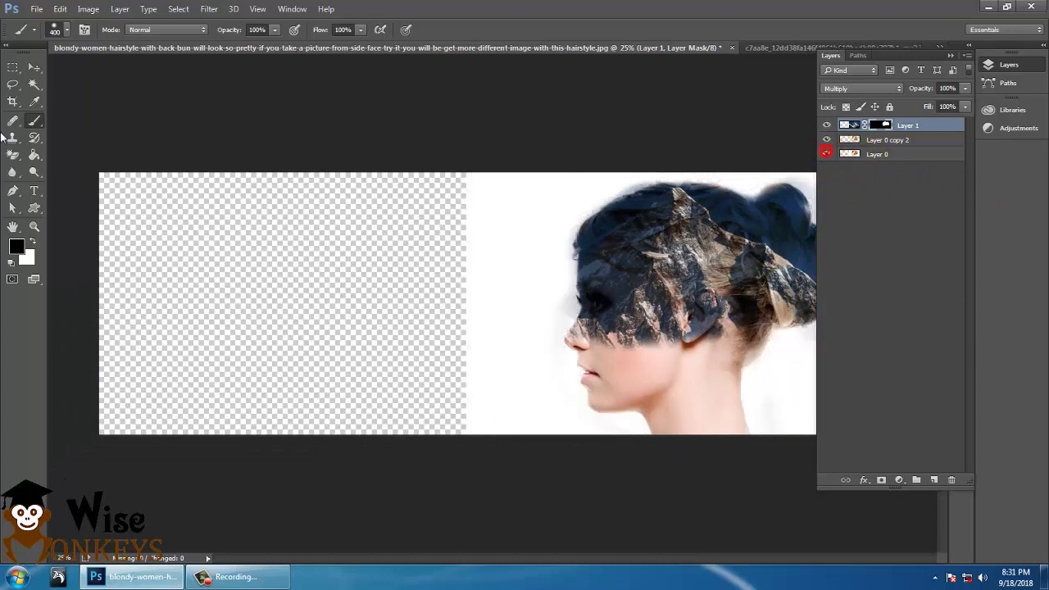
click(32, 67)
click(878, 156)
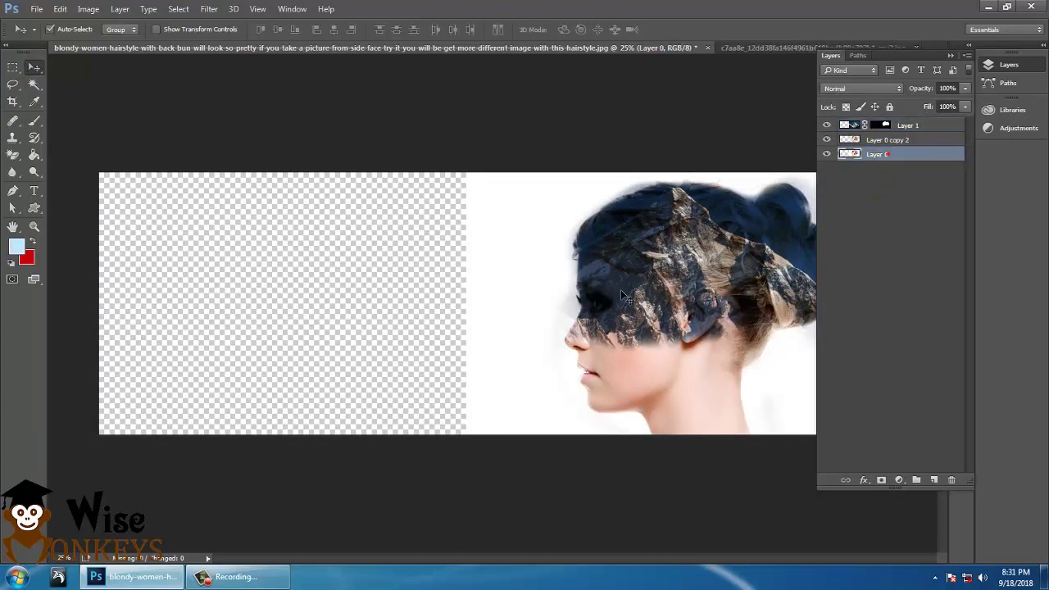
drag(507, 330, 148, 334)
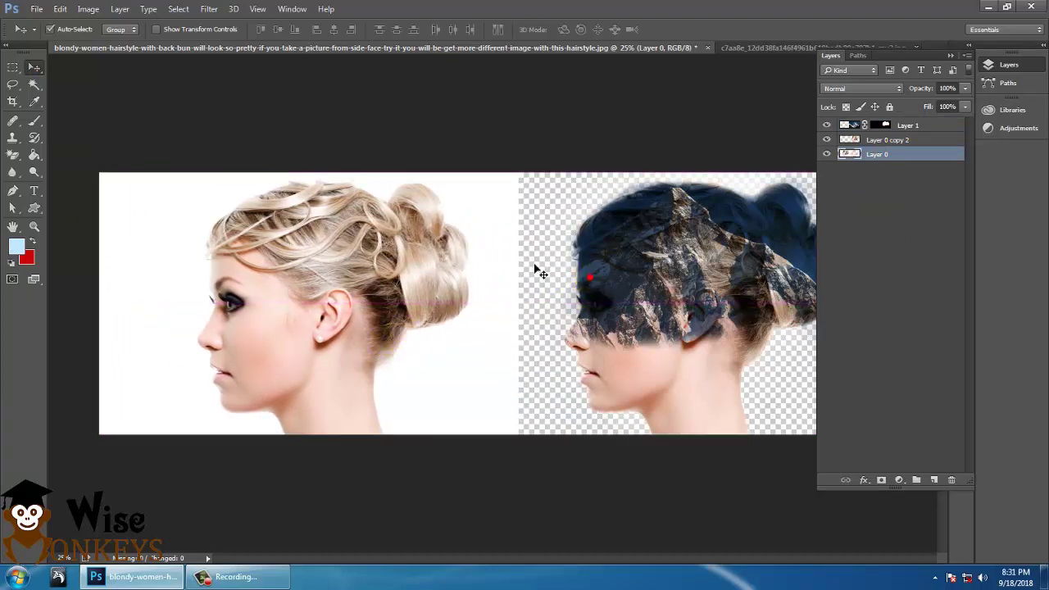
Add a new layer beneath Layer 0 and fill it with light grey bdbdbd as the background.
click(935, 480)
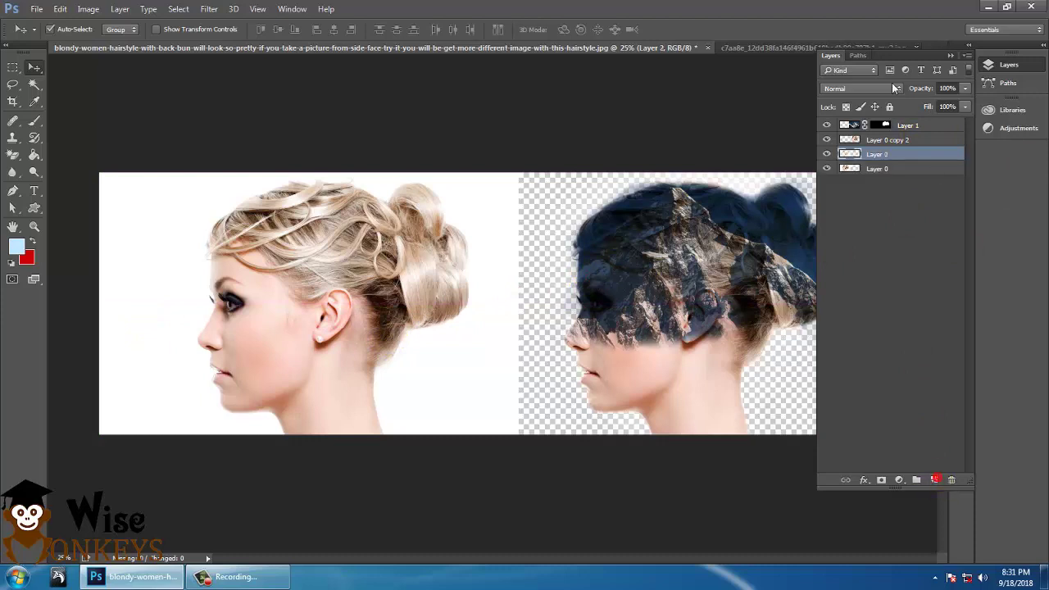
drag(892, 161, 891, 176)
click(18, 246)
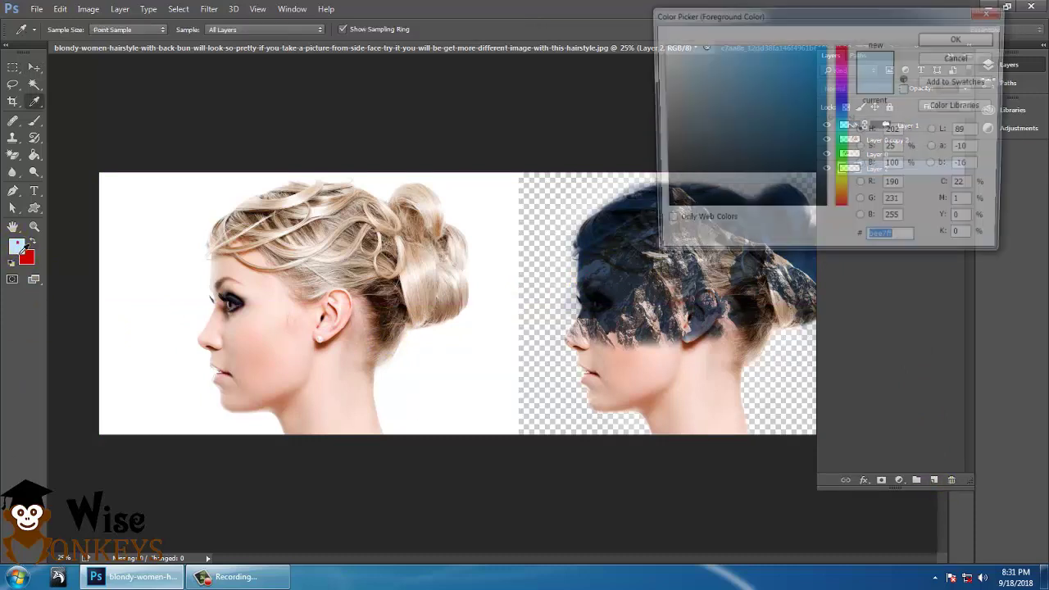
drag(744, 152, 652, 93)
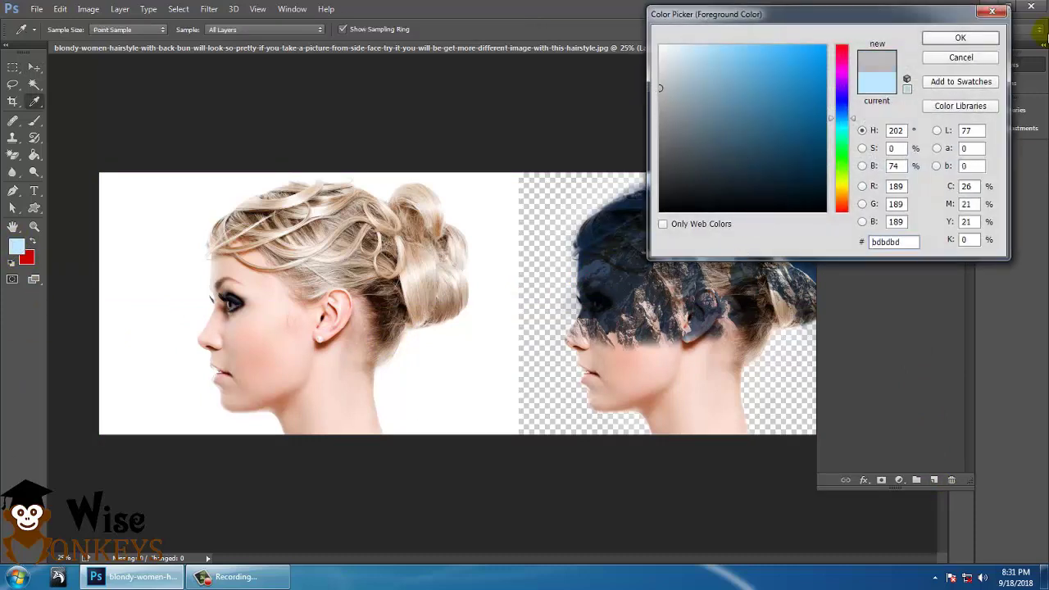
click(960, 37)
key(alt+BackSpace)
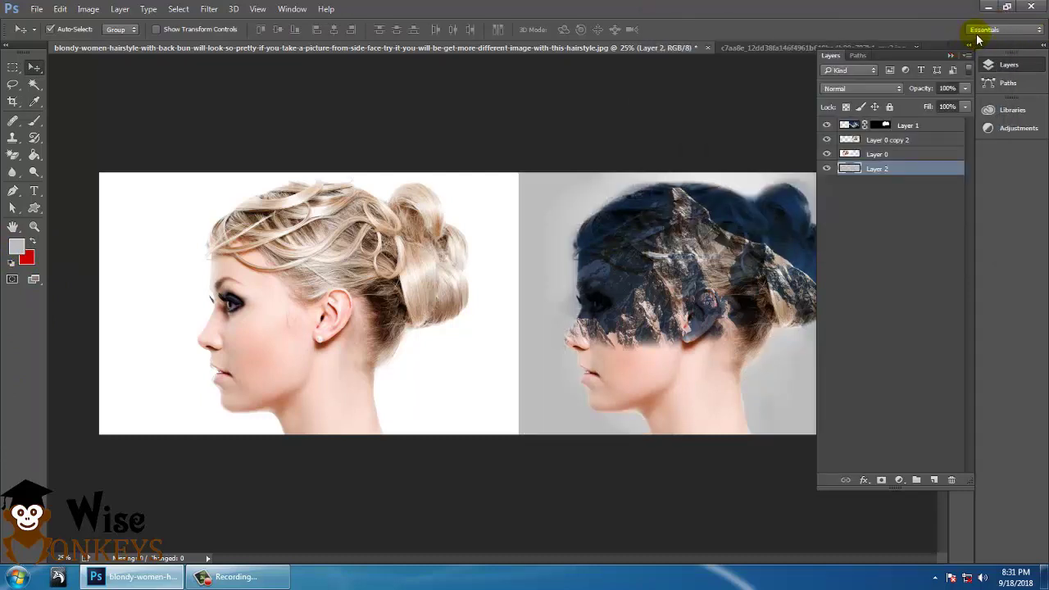
click(662, 259)
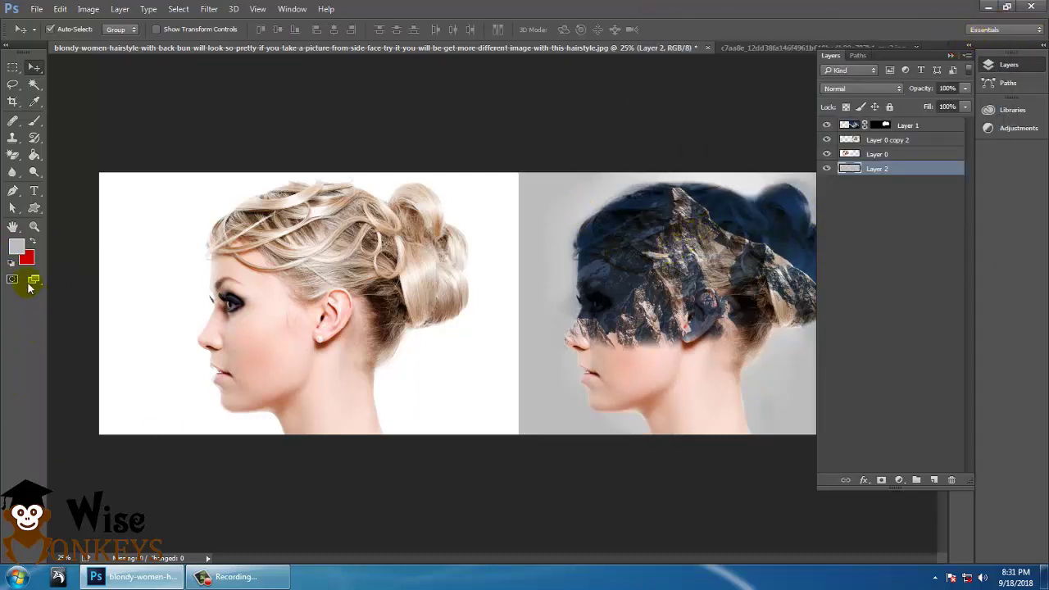
right_click(33, 157)
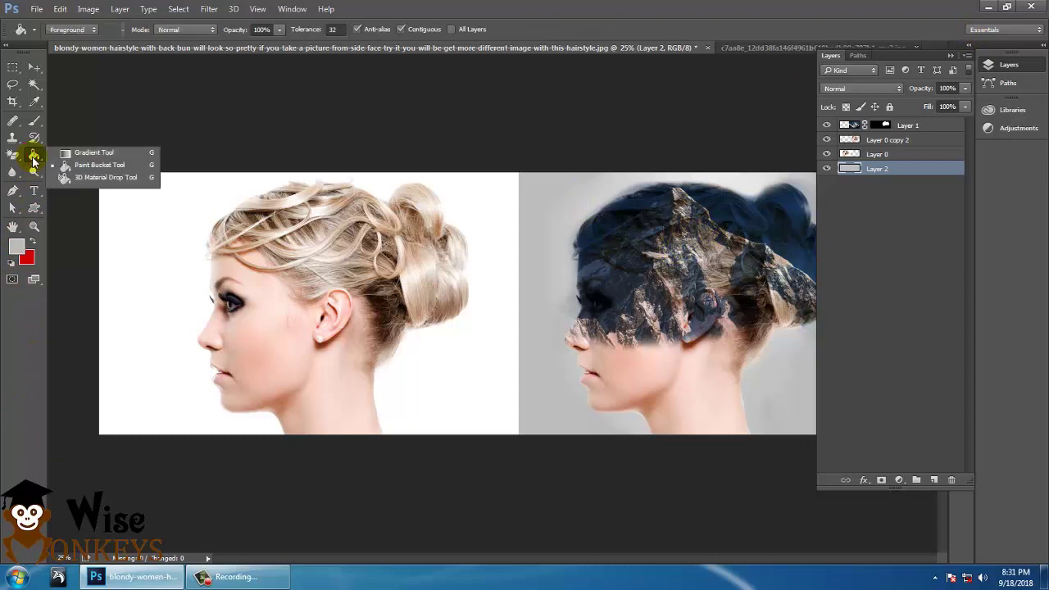
click(84, 165)
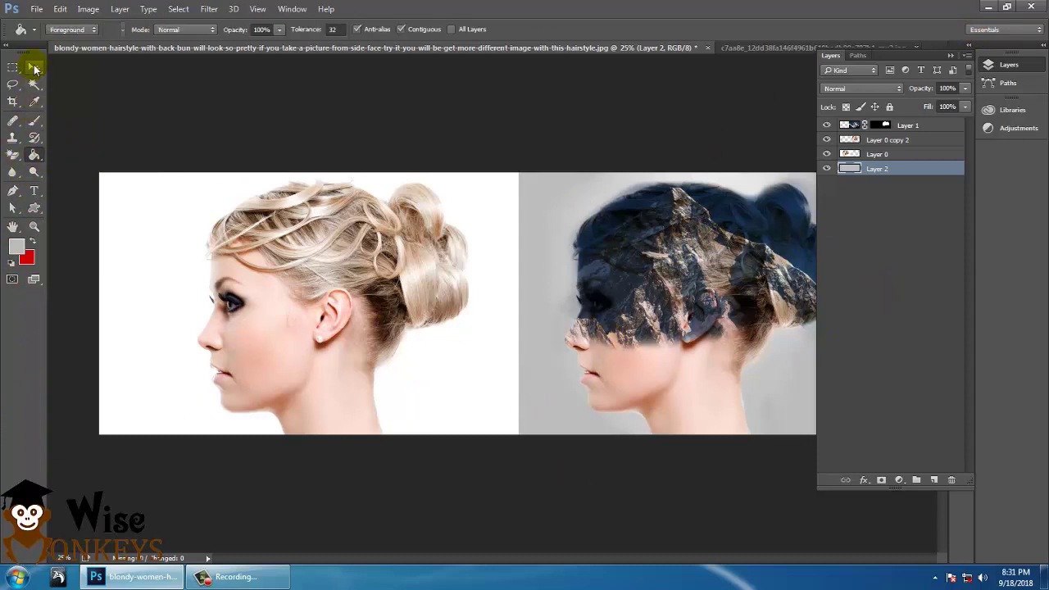
click(33, 68)
Add the text "Before" in Arial Bold at 110 pt over the lower part of the original portrait.
click(35, 192)
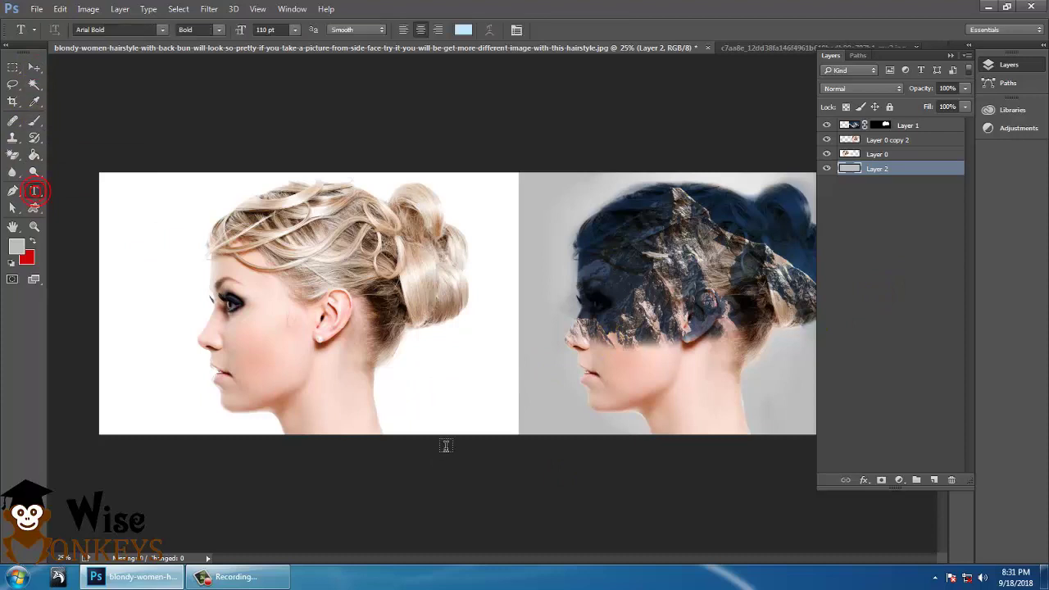
click(396, 411)
text(Bef)
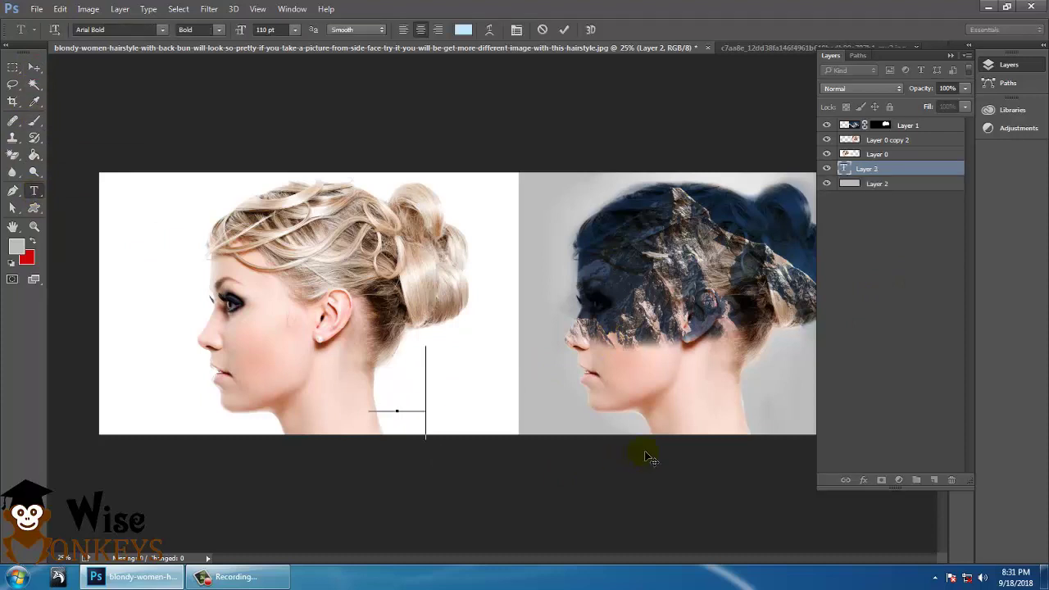
key(ctrl+Return)
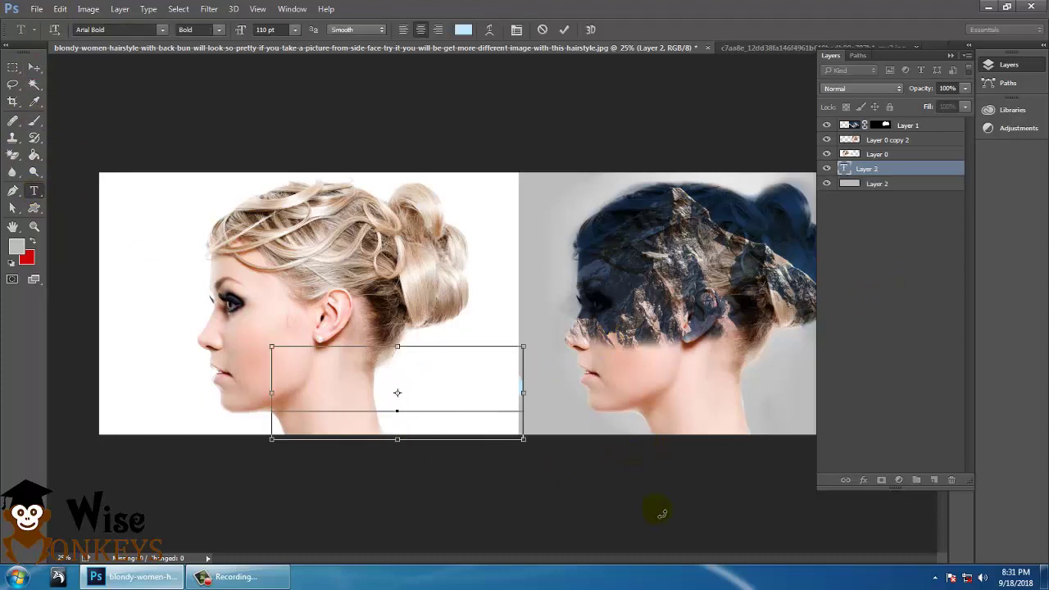
Colour the "Before" text black (000000) and move its layer to the top of the layer stack.
click(463, 29)
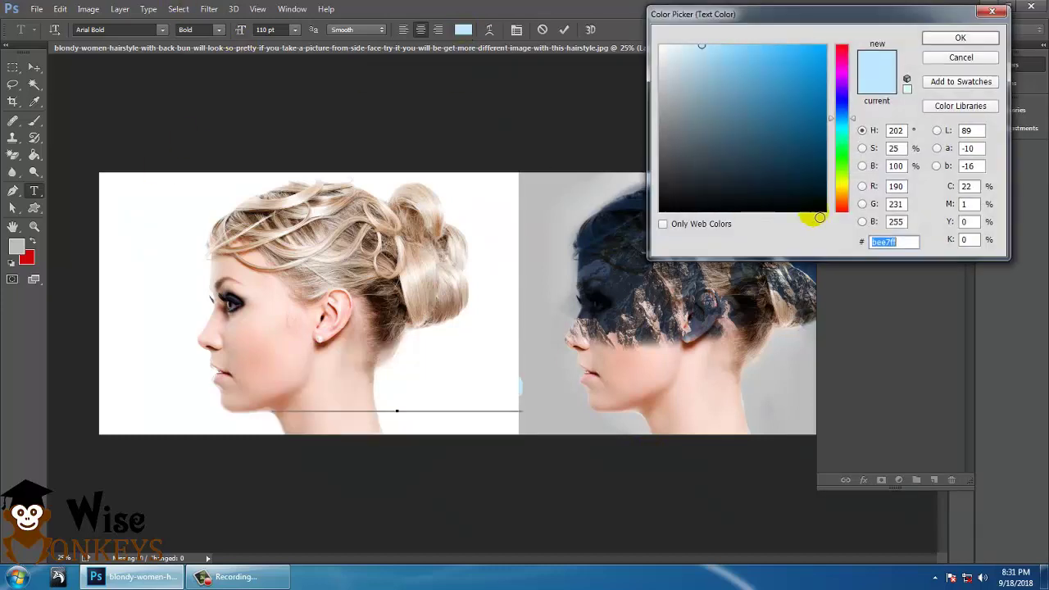
text(000000)
click(942, 36)
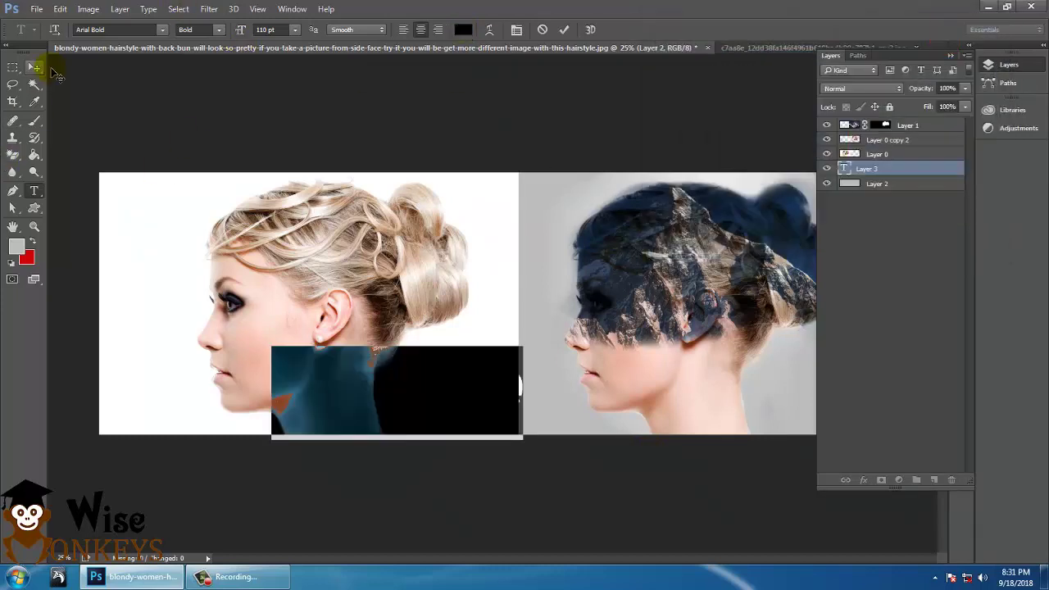
click(33, 66)
drag(866, 169, 865, 123)
Scale the "Before" text down to under half its size and place it in the original portrait's lower right corner.
key(ctrl)
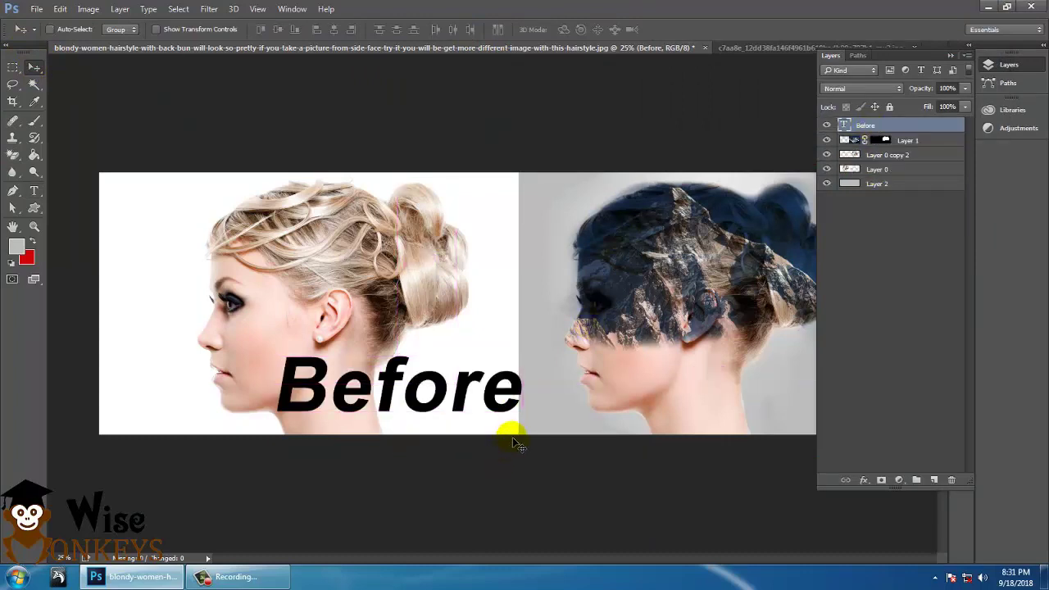
key(ctrl+t)
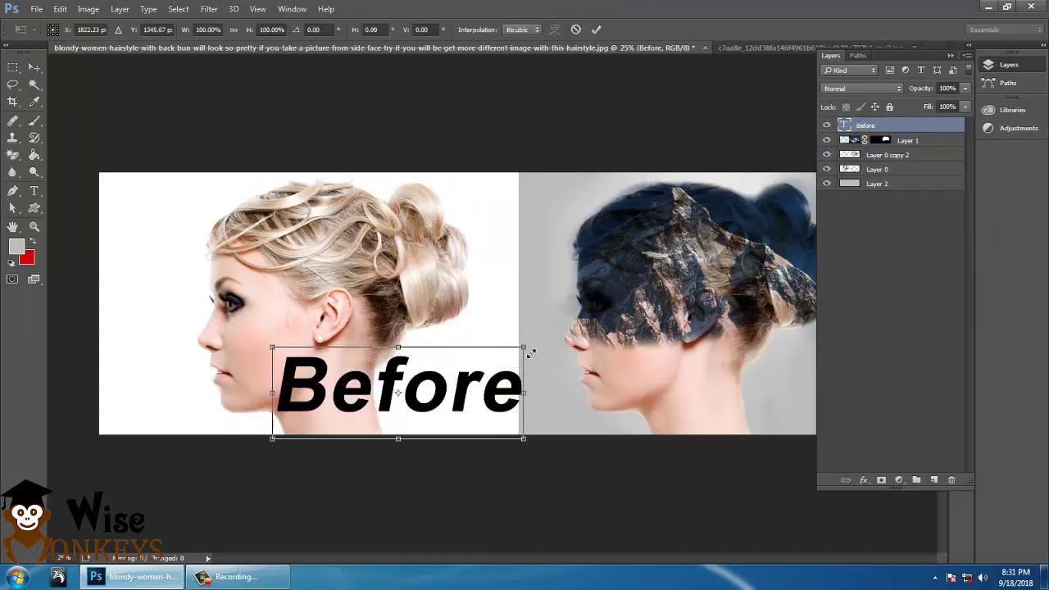
drag(530, 353, 838, 414)
key(Return)
Duplicate the "Before" text layer and move the copy to the lower right corner of the double exposure.
right_click(865, 127)
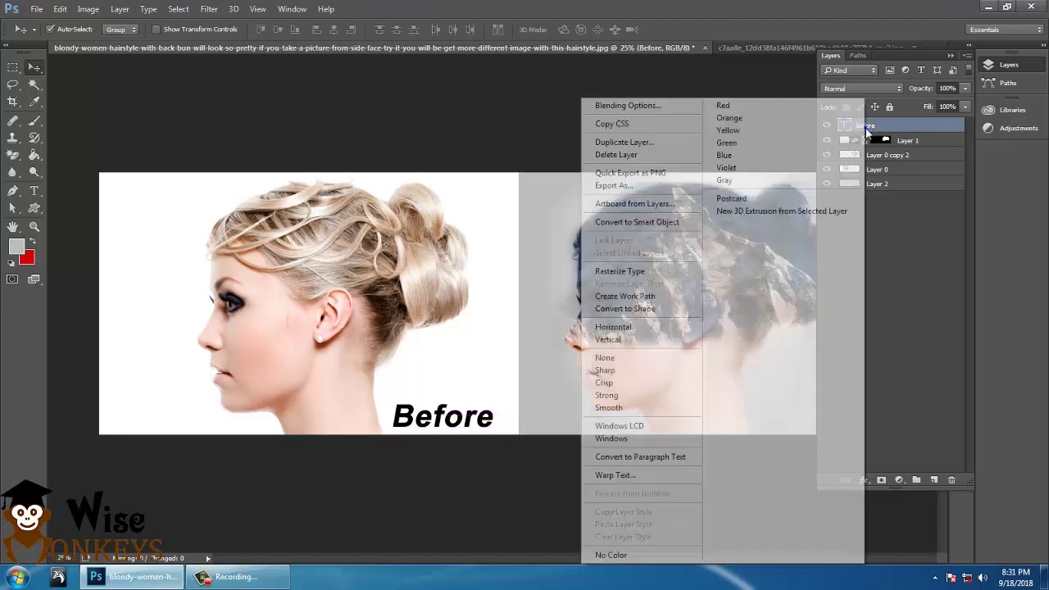
click(667, 141)
click(639, 175)
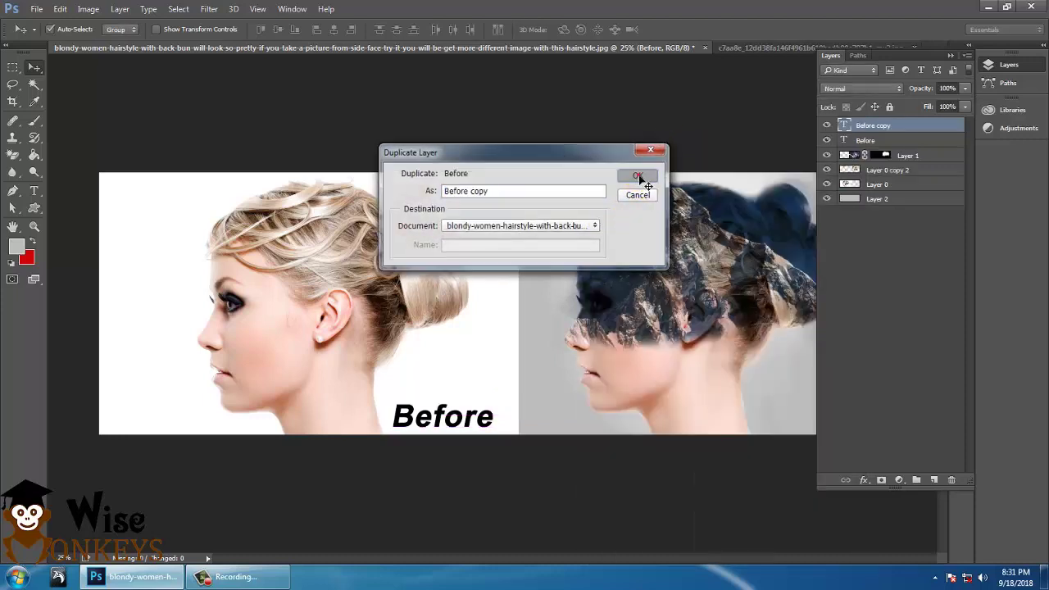
drag(450, 433, 578, 440)
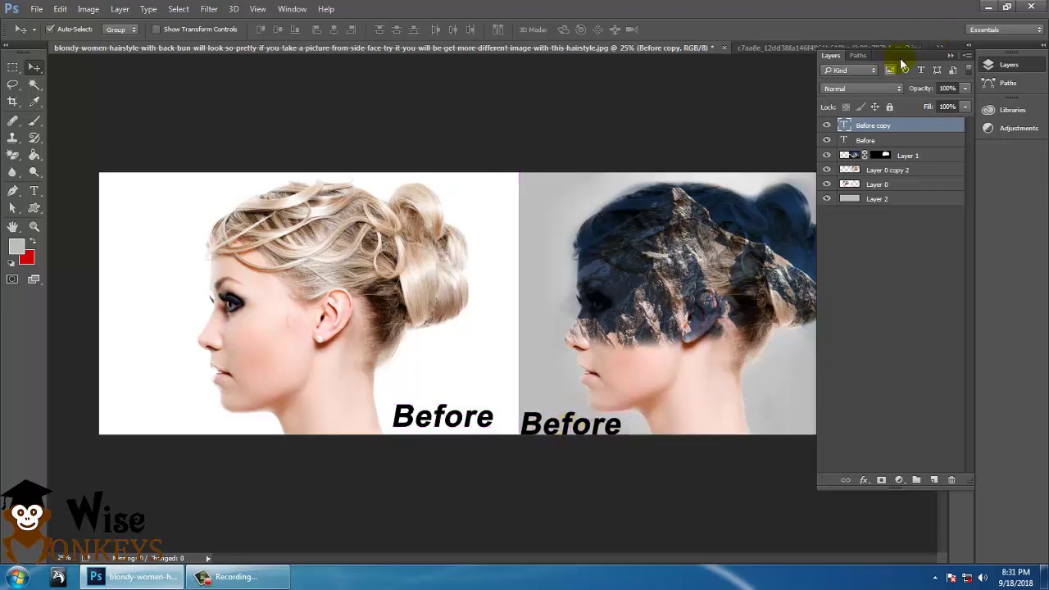
drag(901, 58, 961, 168)
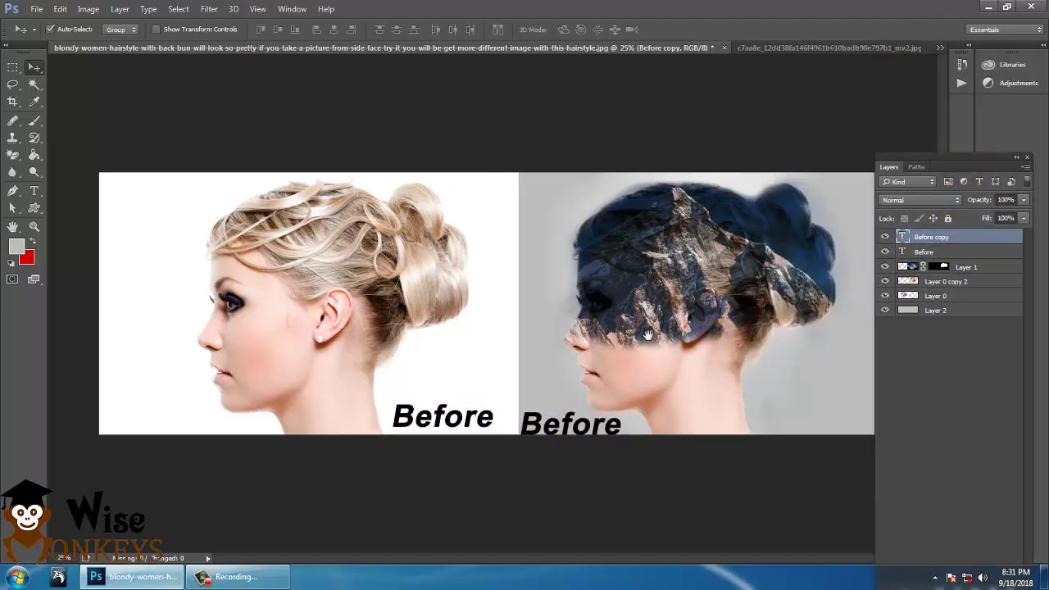
drag(564, 328, 723, 385)
Change the copied label on the double exposure to "After", then deselect all layers.
key(ctrl+minus)
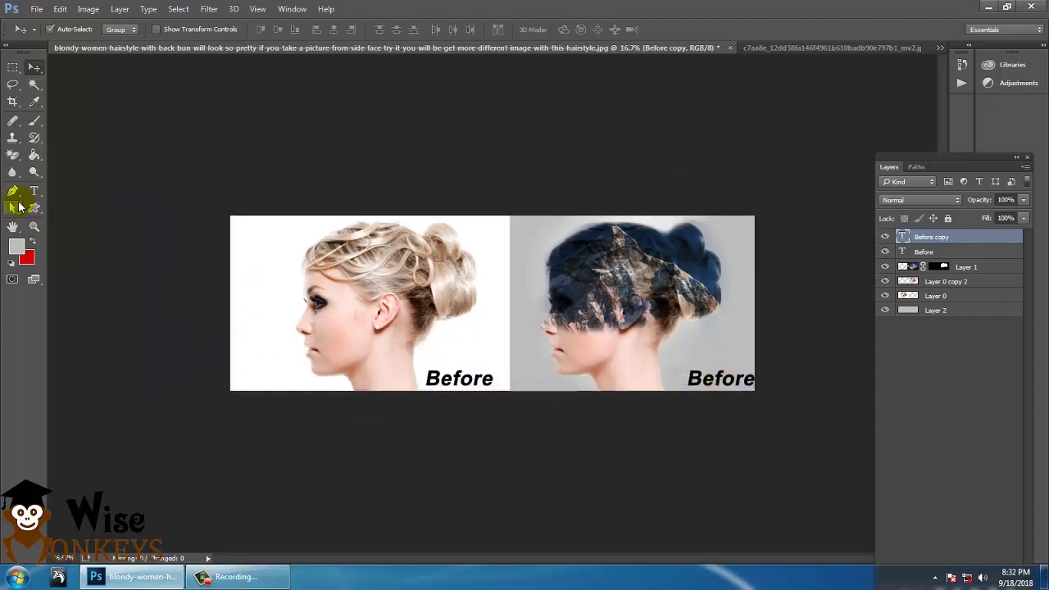
click(32, 191)
double_click(720, 375)
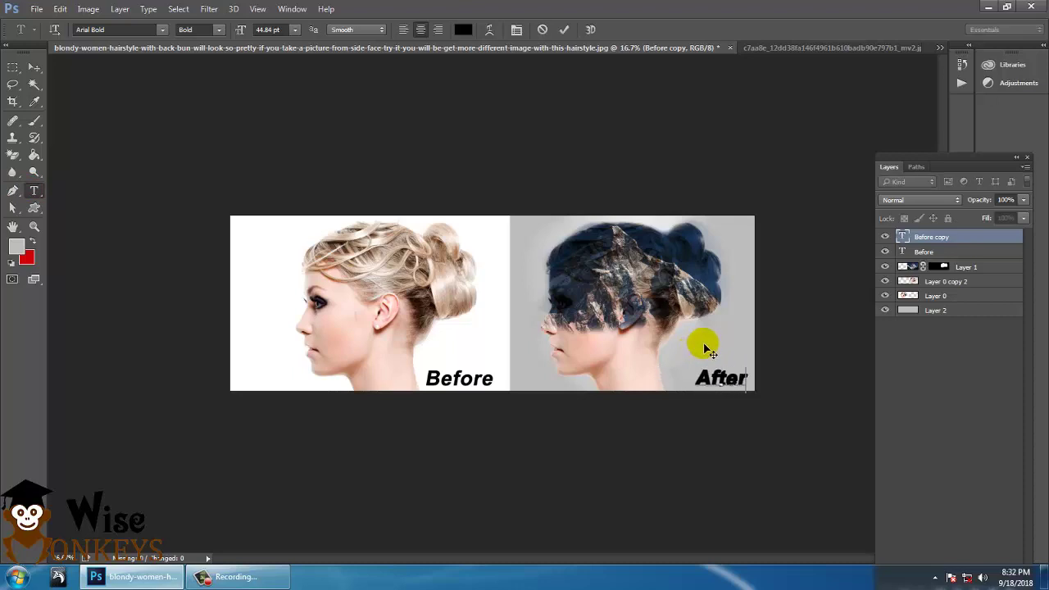
click(34, 70)
drag(729, 381, 730, 381)
click(738, 448)
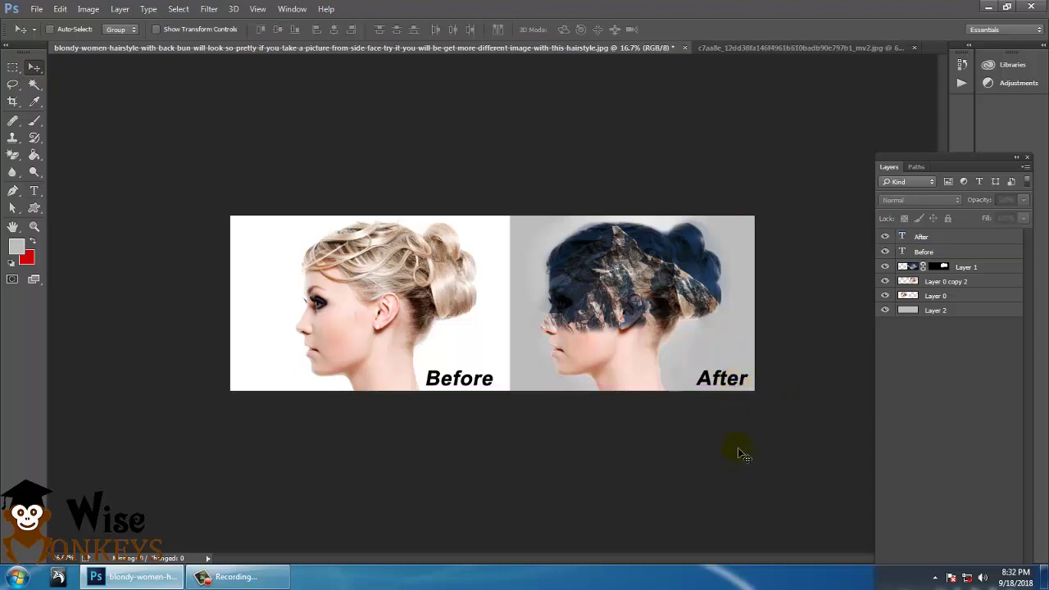
Dock the floating Layers panel with the collapsed panels beside the canvas and expand it again.
key(ctrl+plus)
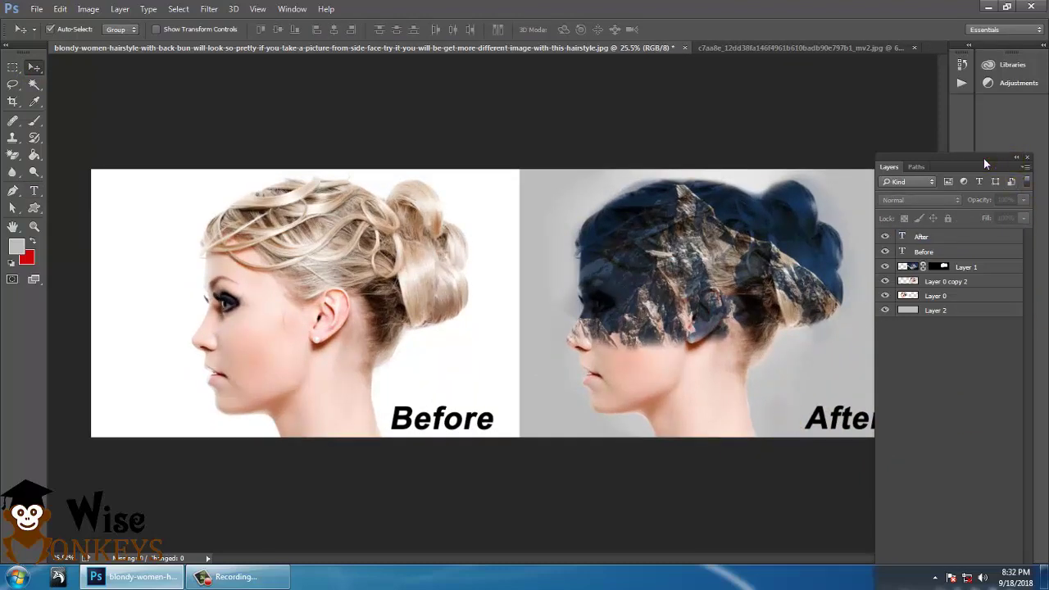
drag(986, 164, 995, 91)
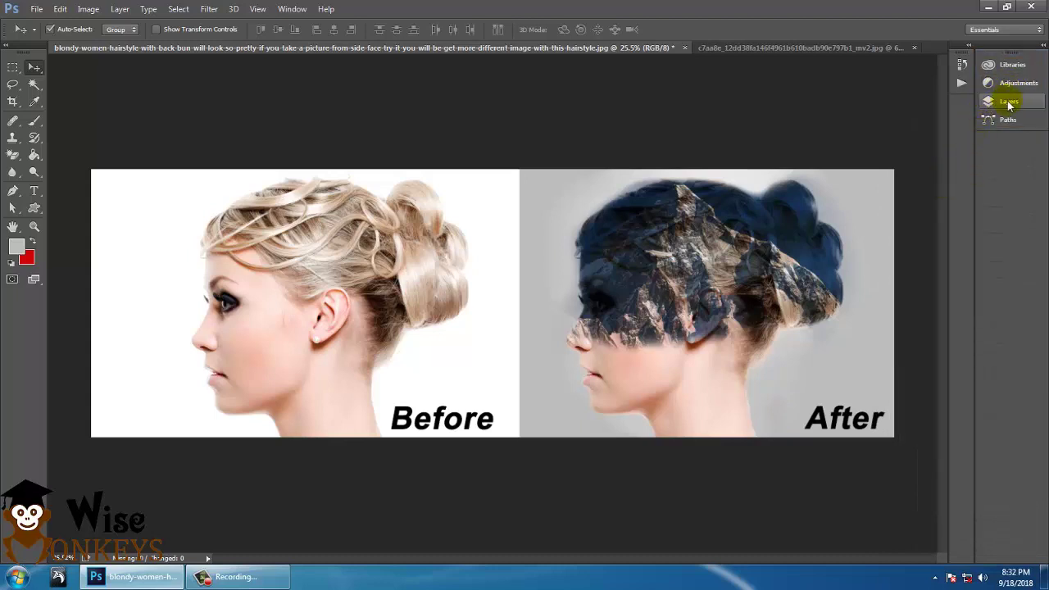
click(1009, 102)
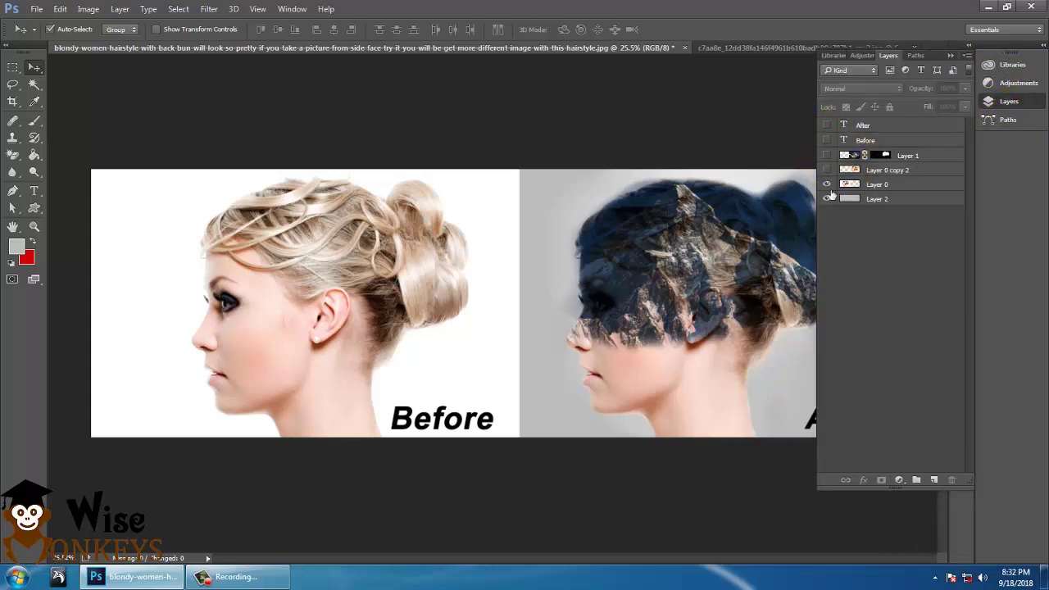
Hide all layers and show them again to review what each one contributes to the before-and-after composition.
click(828, 197)
click(827, 185)
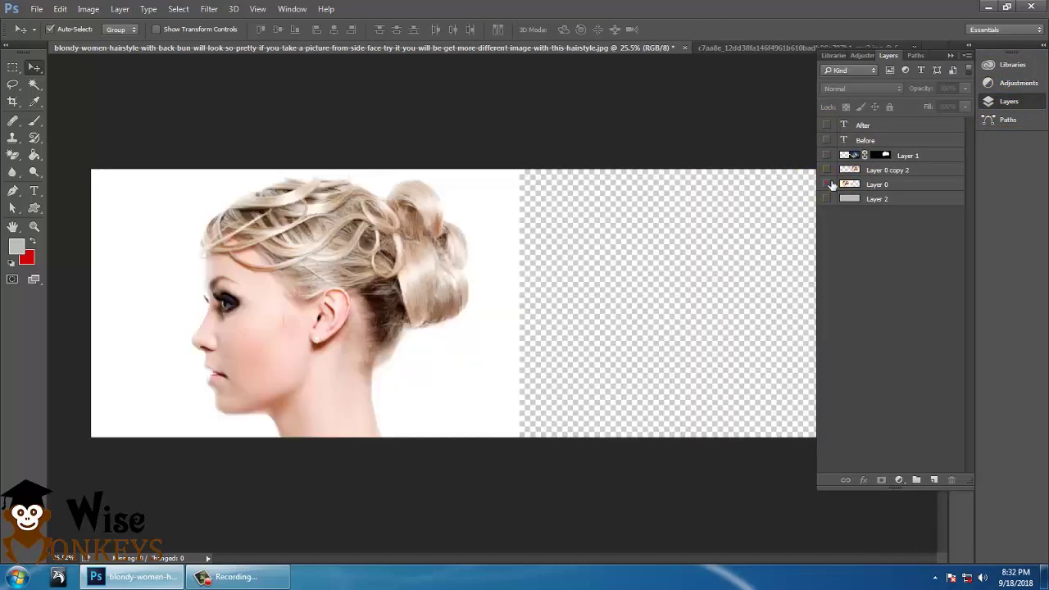
click(828, 185)
click(826, 170)
click(827, 155)
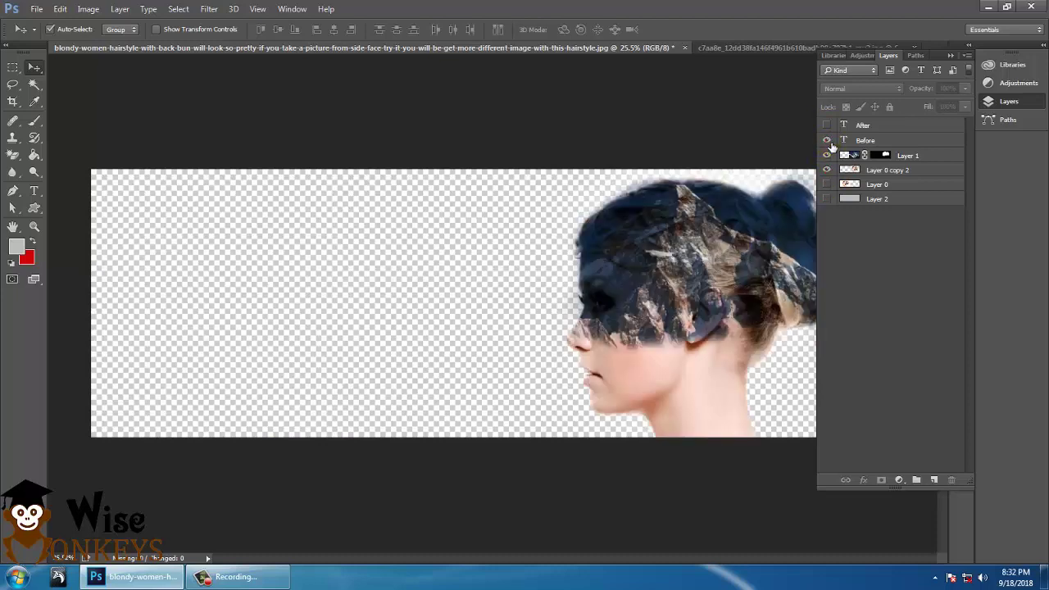
click(827, 140)
click(827, 199)
click(827, 184)
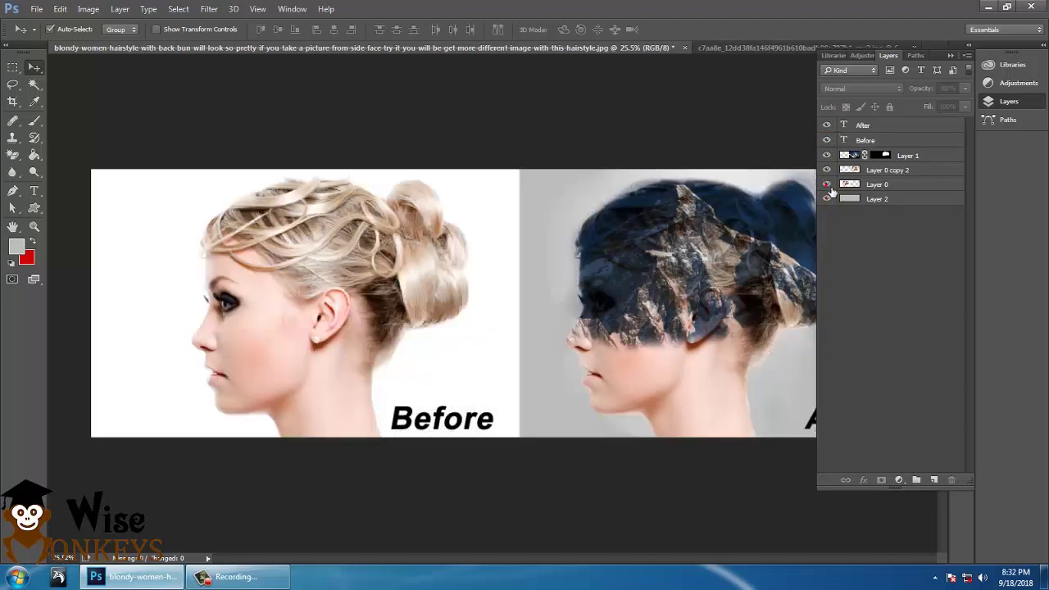
drag(934, 62, 981, 69)
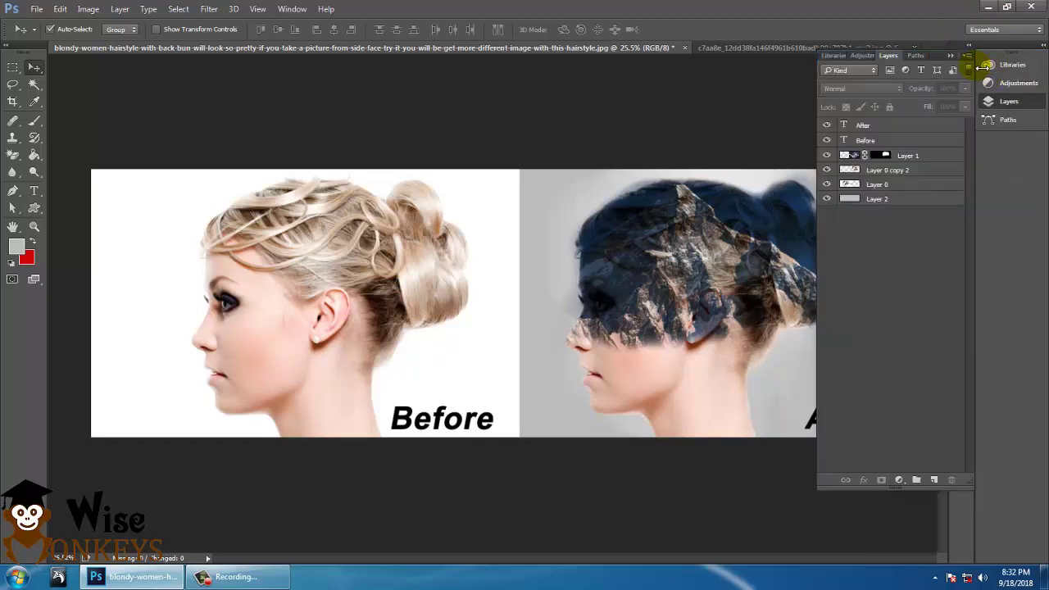